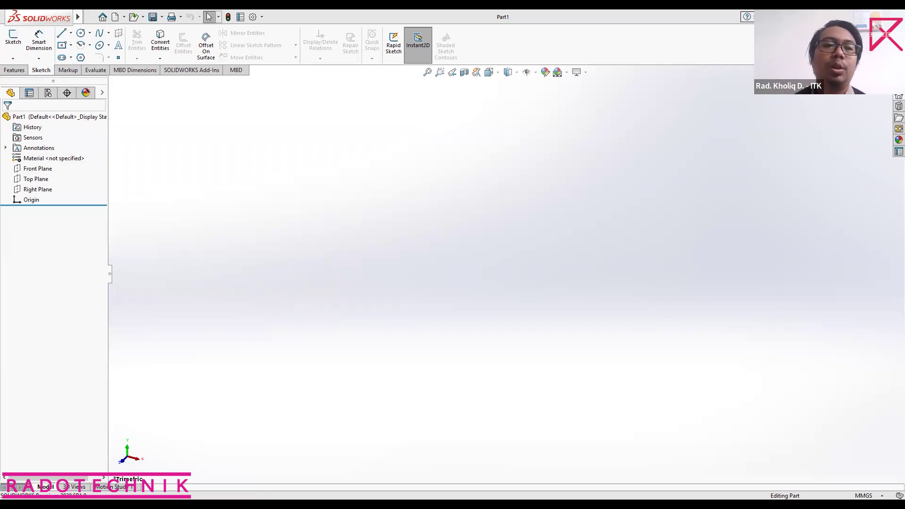
left_click(18, 59)
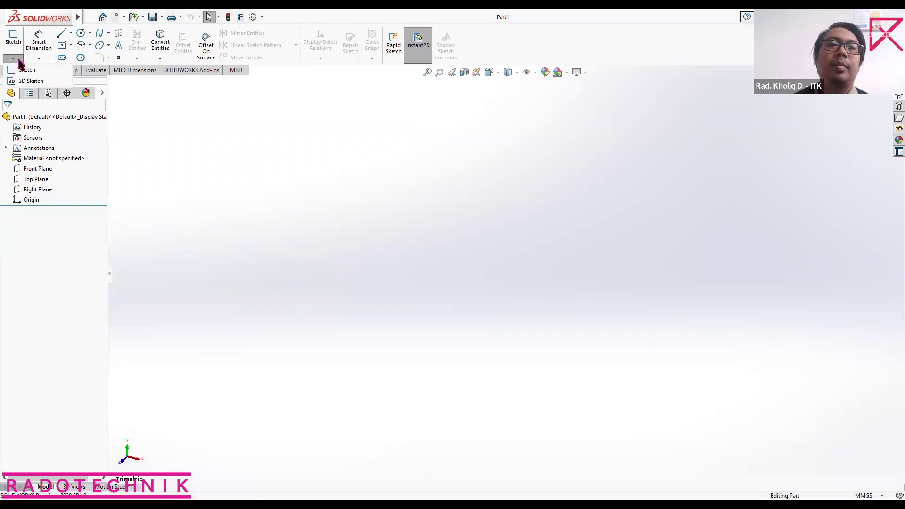
left_click(18, 59)
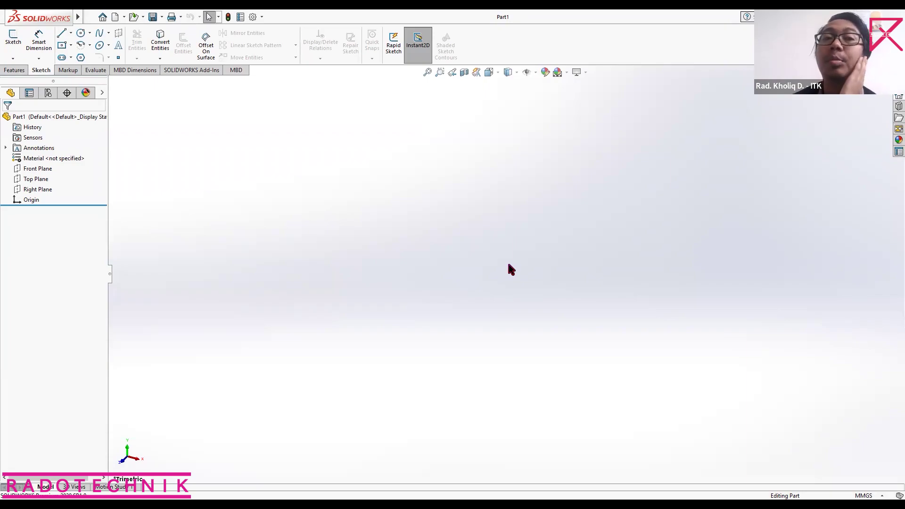
left_click(14, 58)
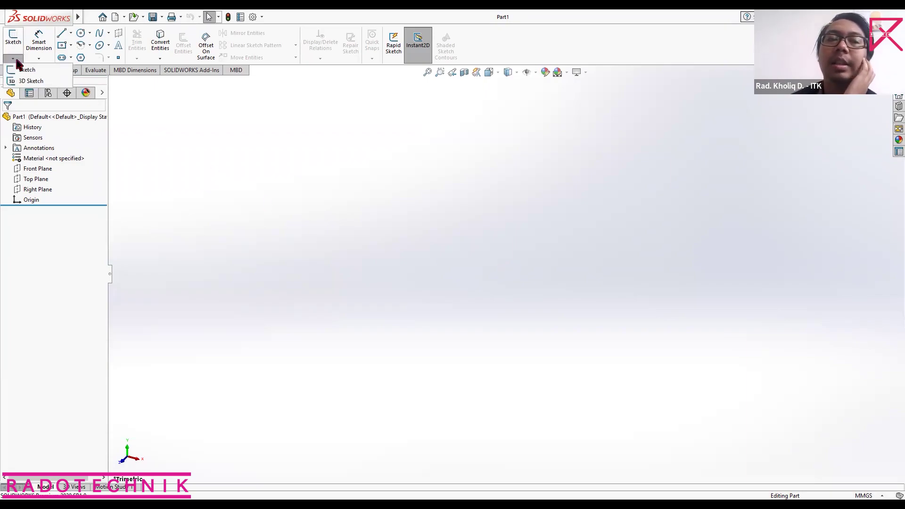
left_click(156, 102)
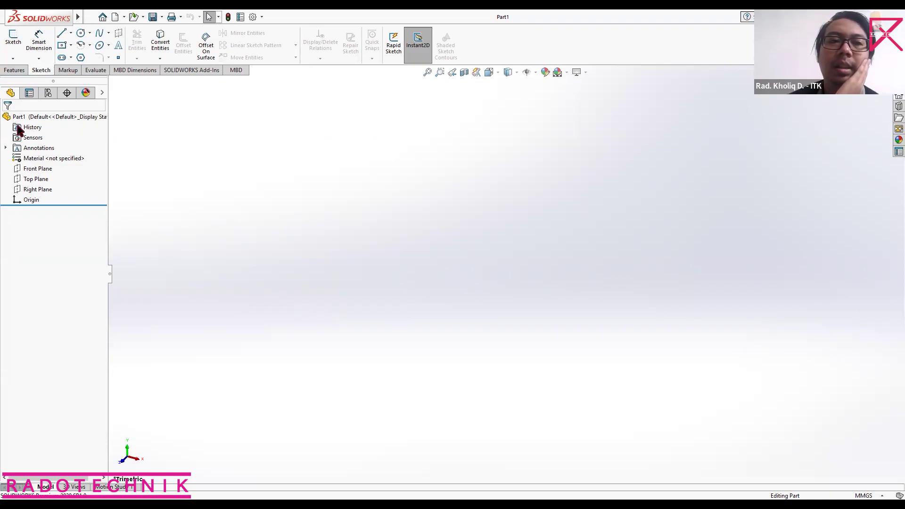
Step: Highlight the Front, Top and Right planes in turn to examine their orientation
left_click(42, 168)
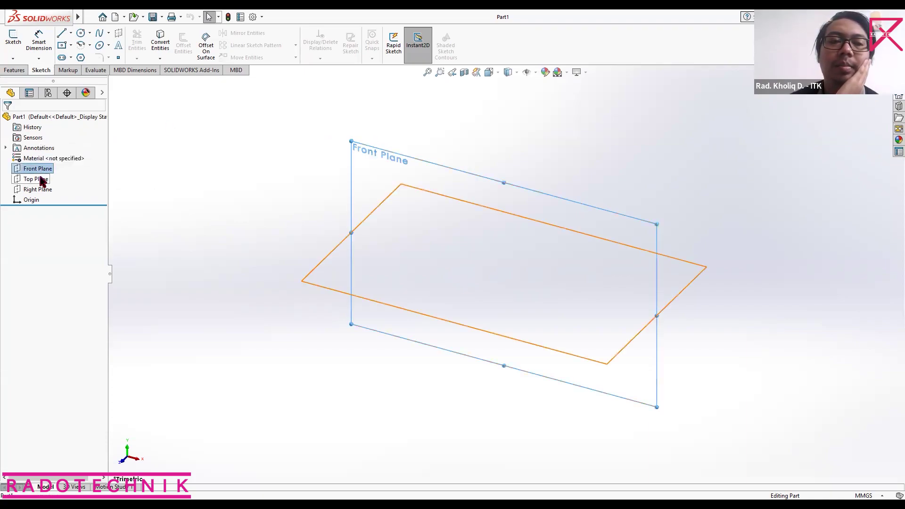
left_click(41, 176)
left_click(31, 169)
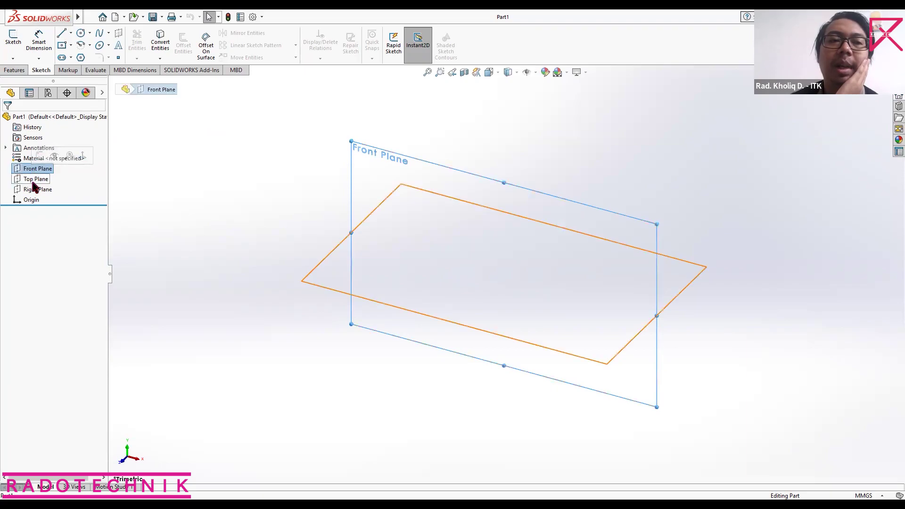
left_click(35, 180)
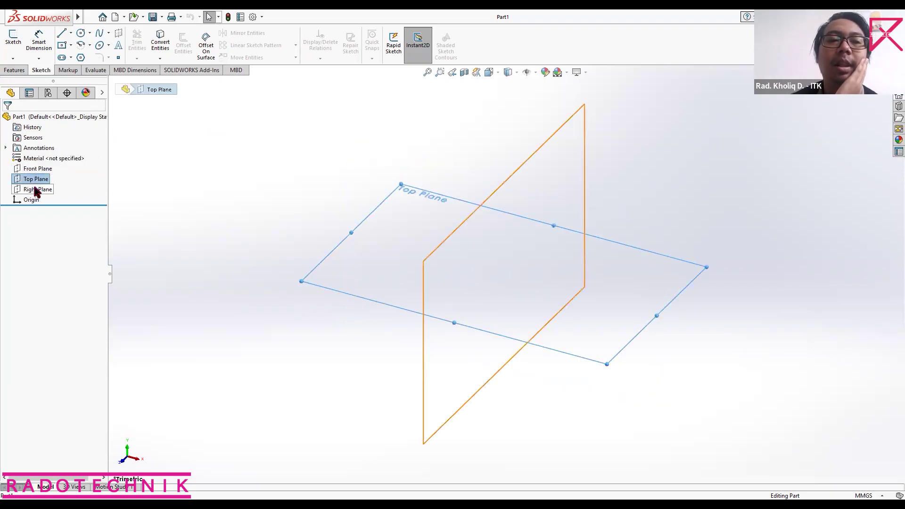
left_click(34, 190)
Step: Start a new 3D sketch with the Top Plane selected
left_click(36, 181)
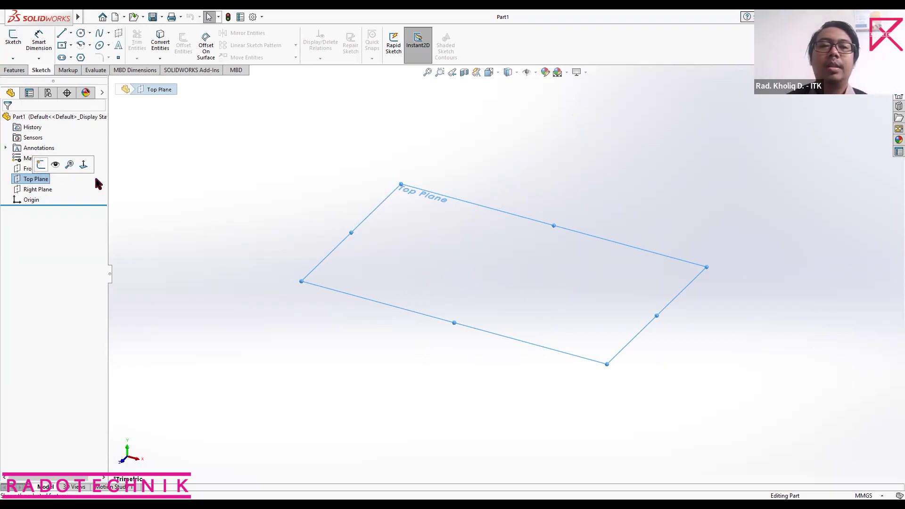
left_click(13, 59)
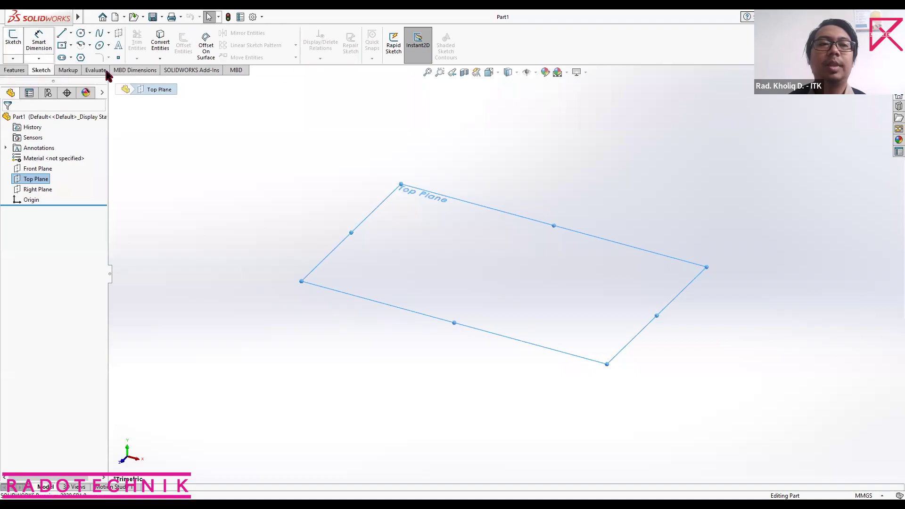
left_click(12, 70)
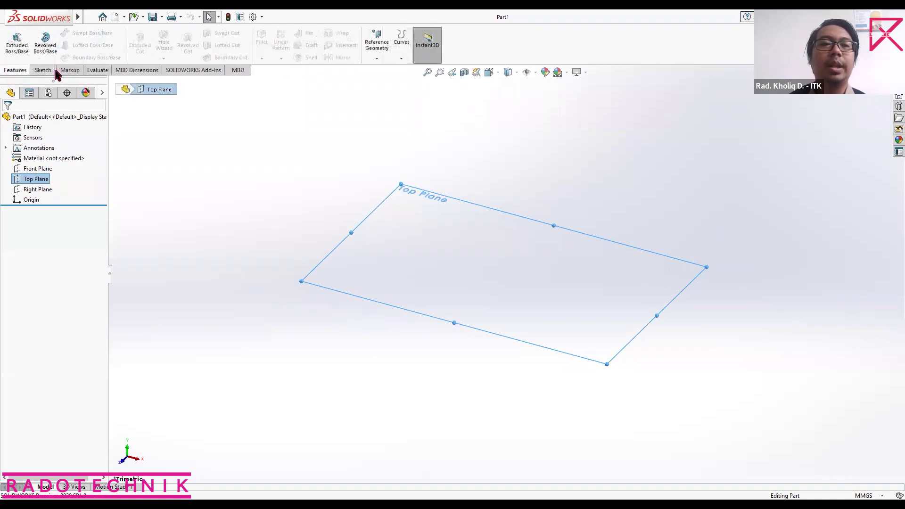
left_click(46, 70)
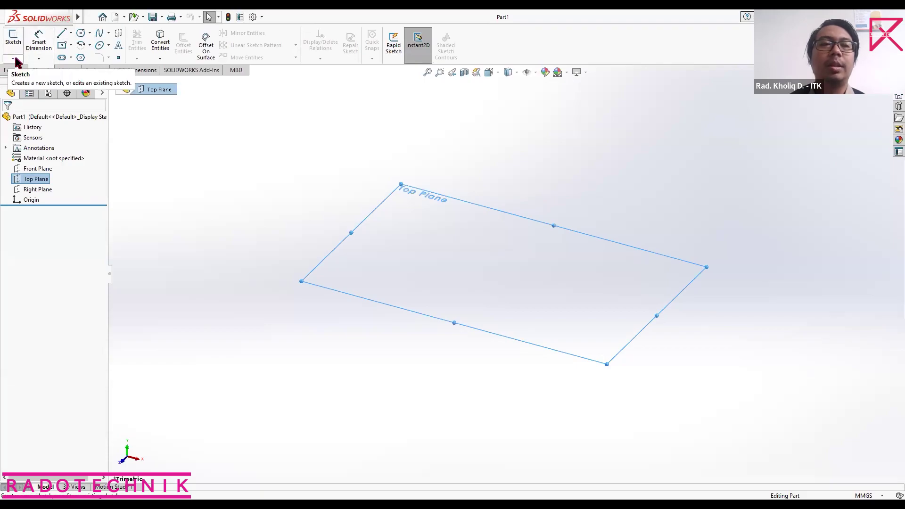
left_click(13, 58)
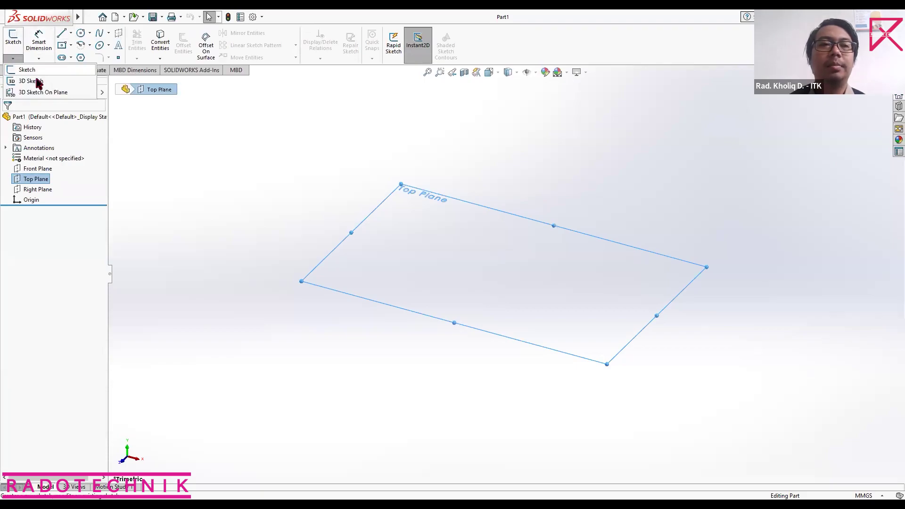
left_click(59, 83)
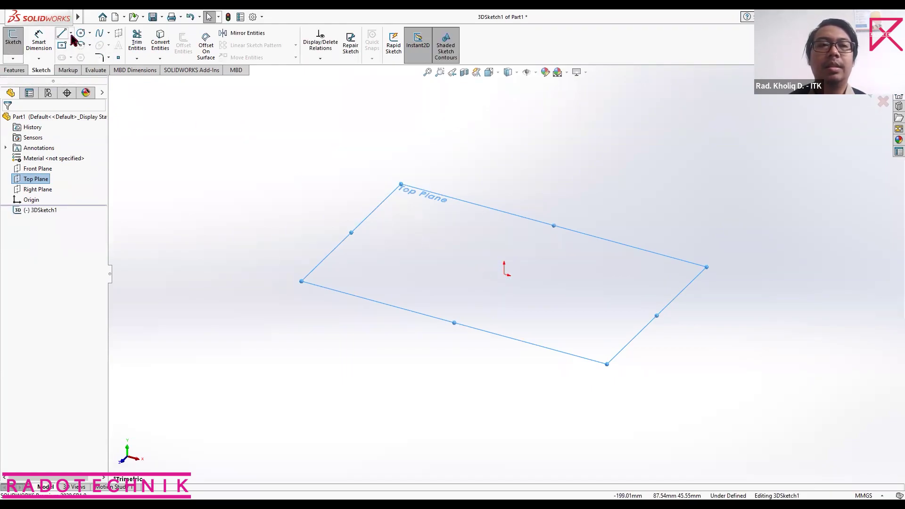
Step: Sketch a line about 127 mm long from the origin along the positive Z axis
left_click(71, 33)
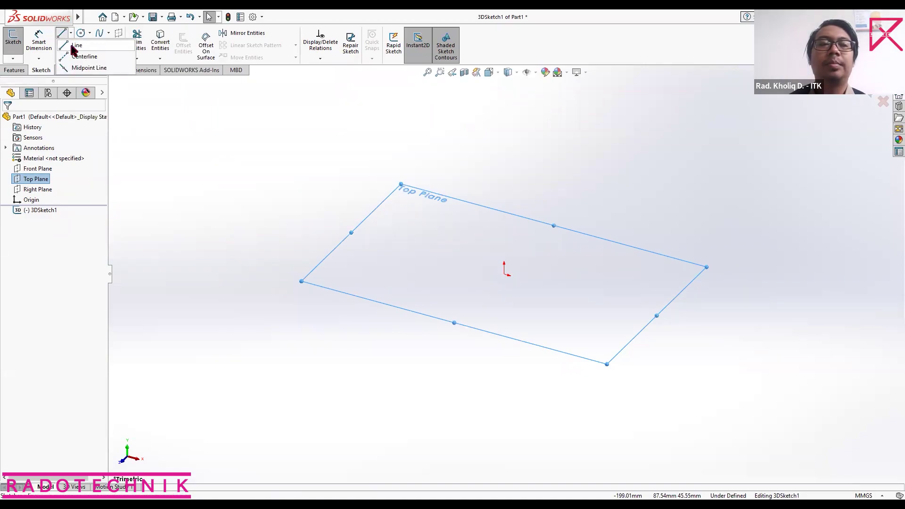
left_click(74, 46)
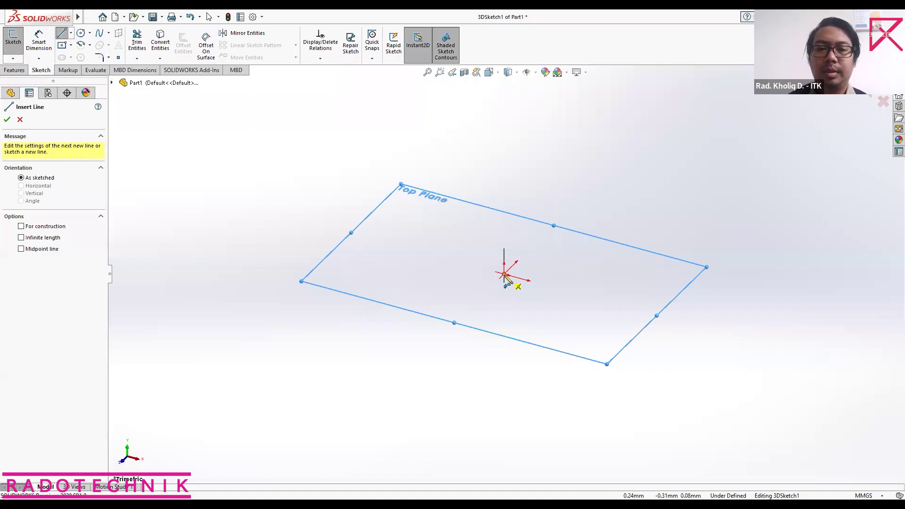
left_click(505, 276)
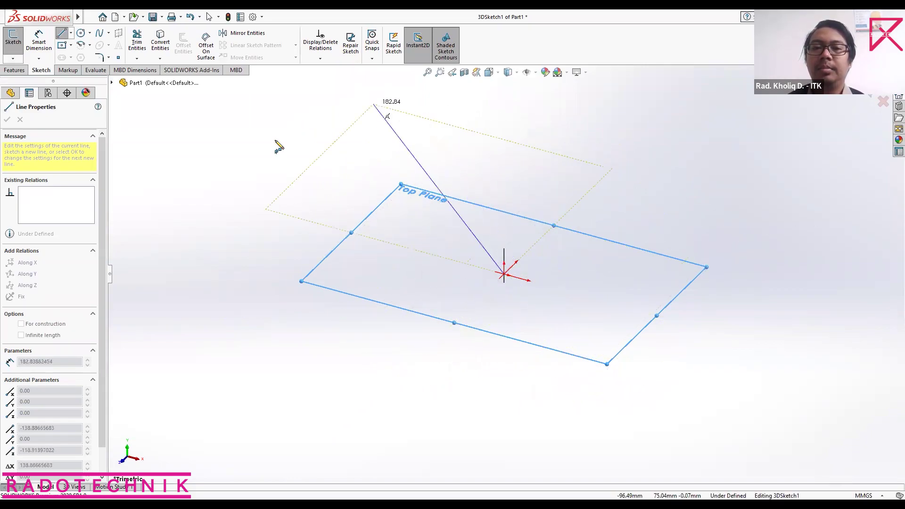
left_click(390, 387)
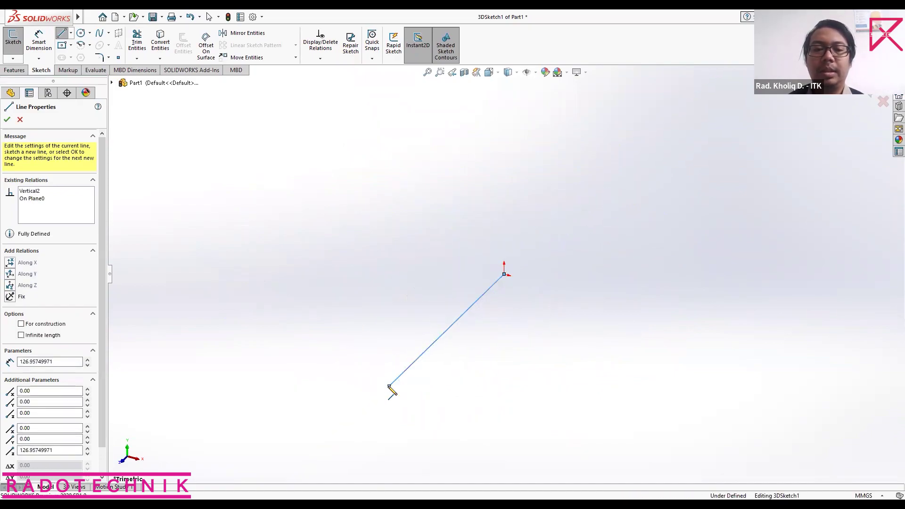
key("Escape")
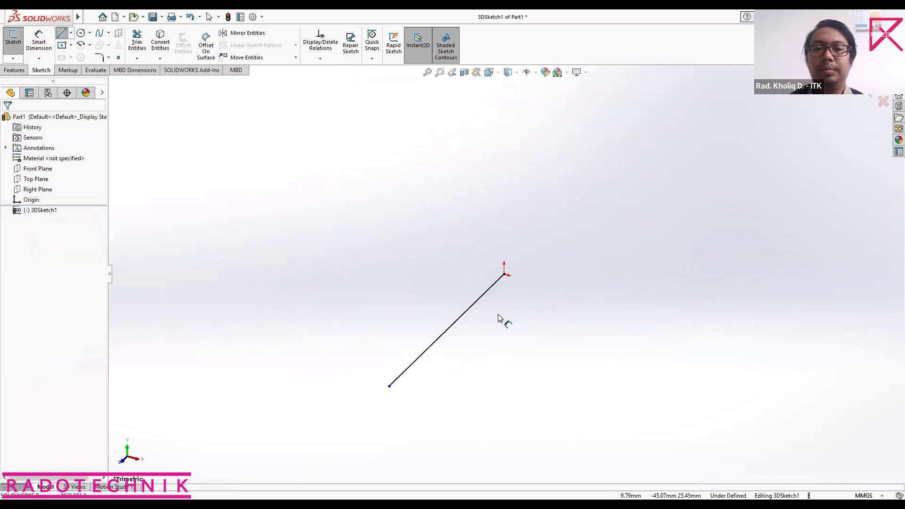
Step: Dimension the length of the line along Z and set it to 100 mm
key("d")
left_click(469, 310)
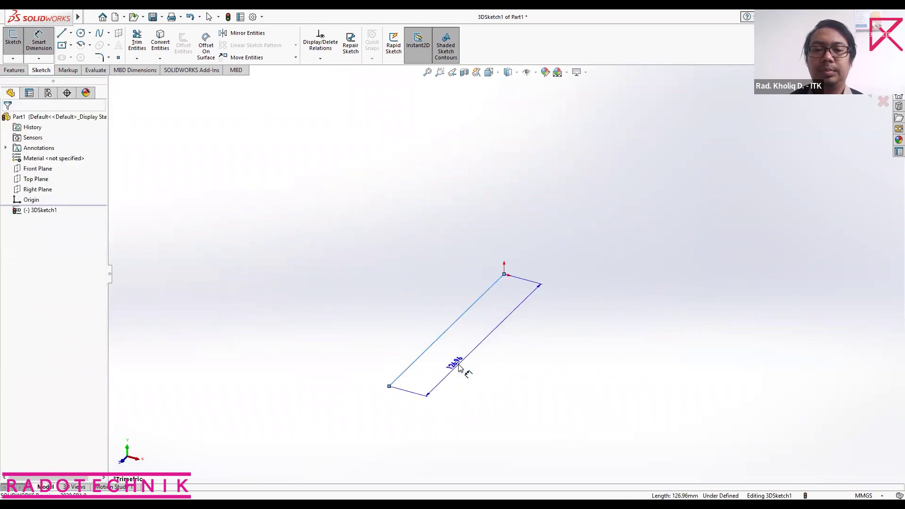
left_click(460, 368)
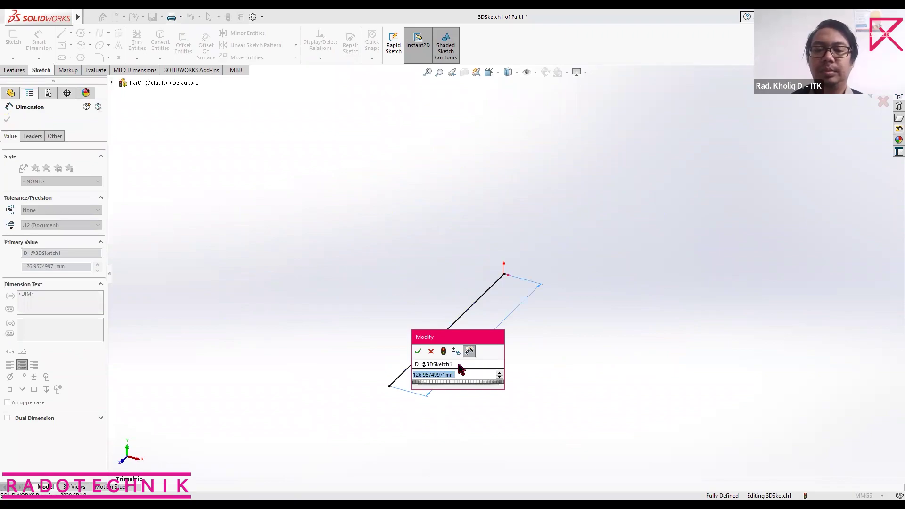
type("100mm")
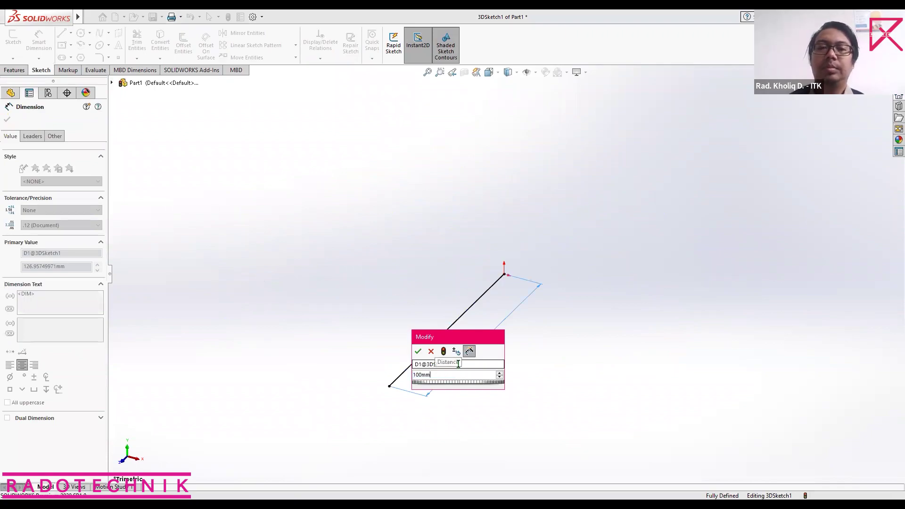
key("Return")
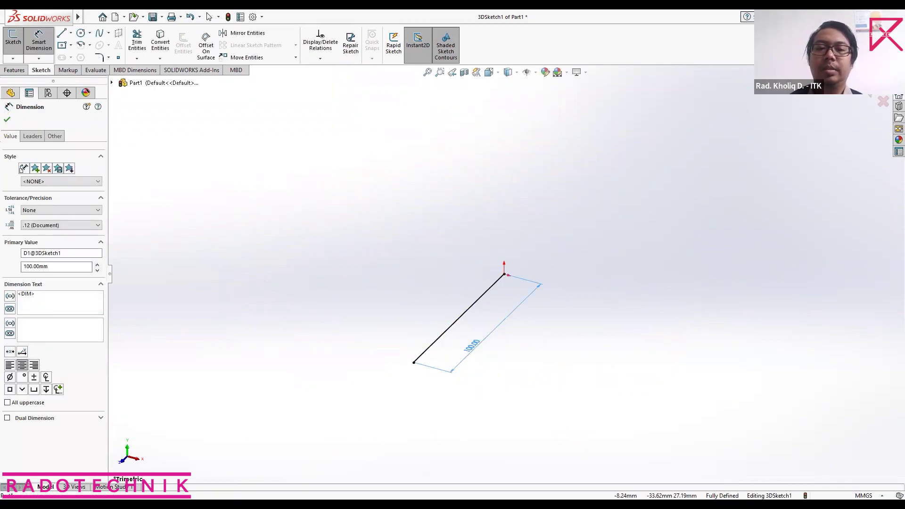
key("Escape")
Step: Set the length dimension of the line along Z to 1000 mm and fit the whole line in view
left_click(470, 354)
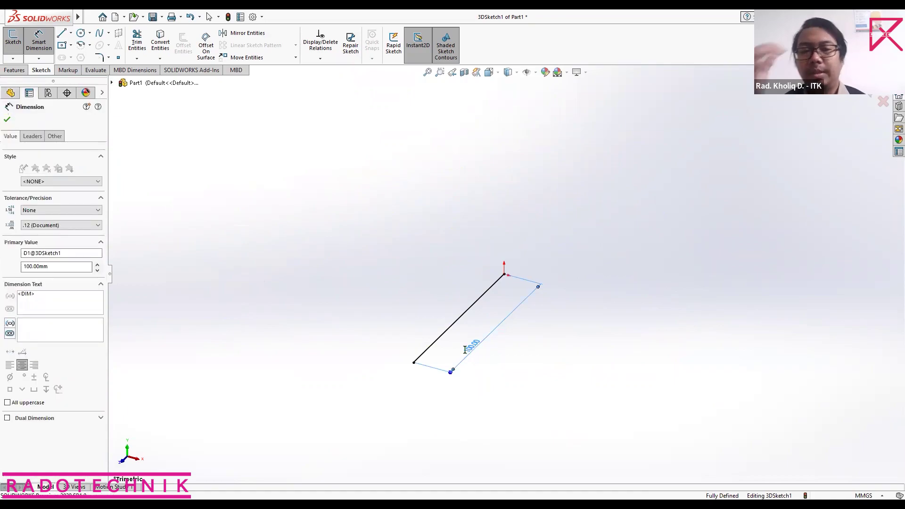
double_click(469, 351)
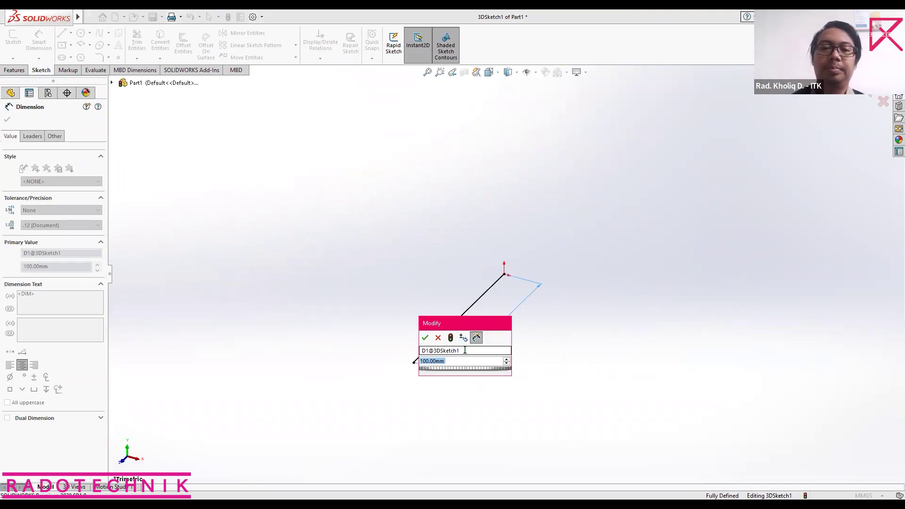
type("1000")
key("Return")
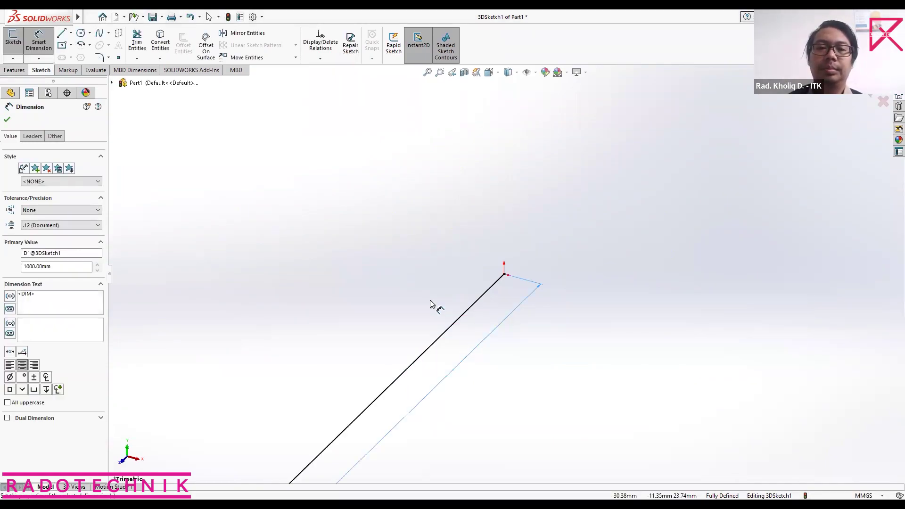
key("f")
scroll(469, 262, "down", 5)
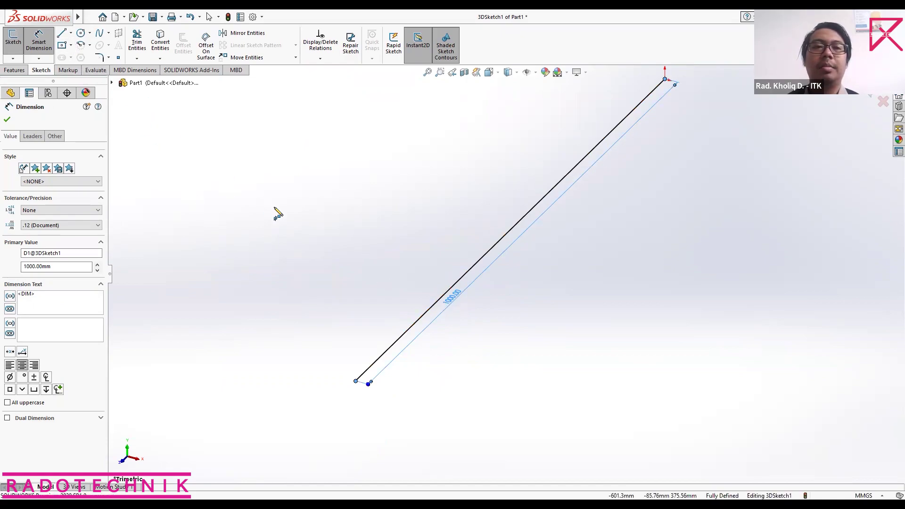
key("l")
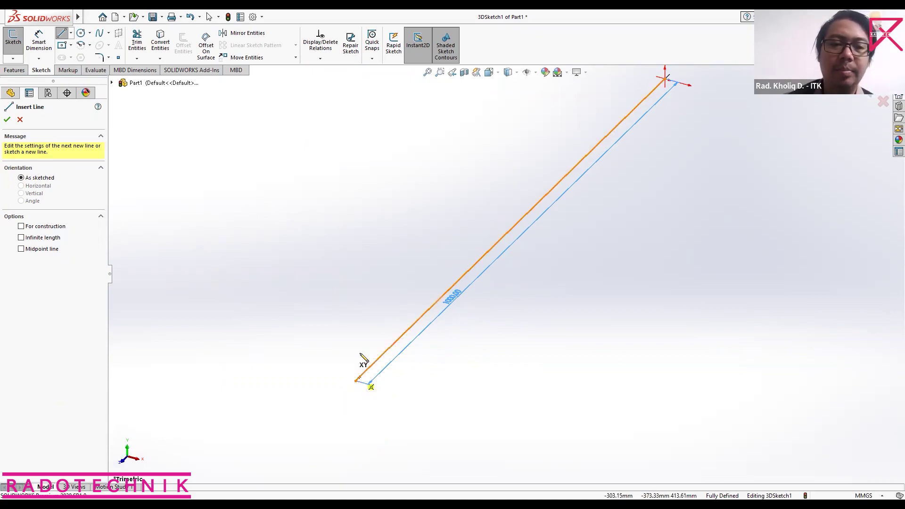
left_click(66, 34)
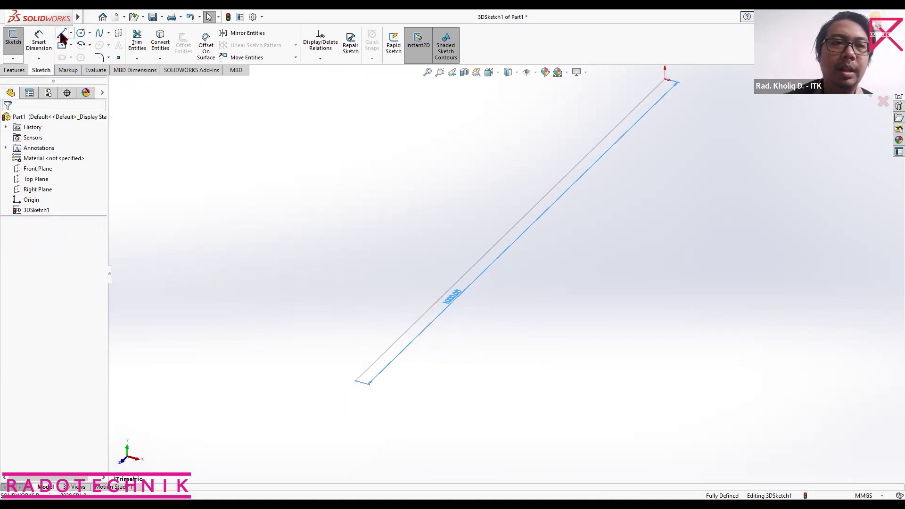
left_click(67, 36)
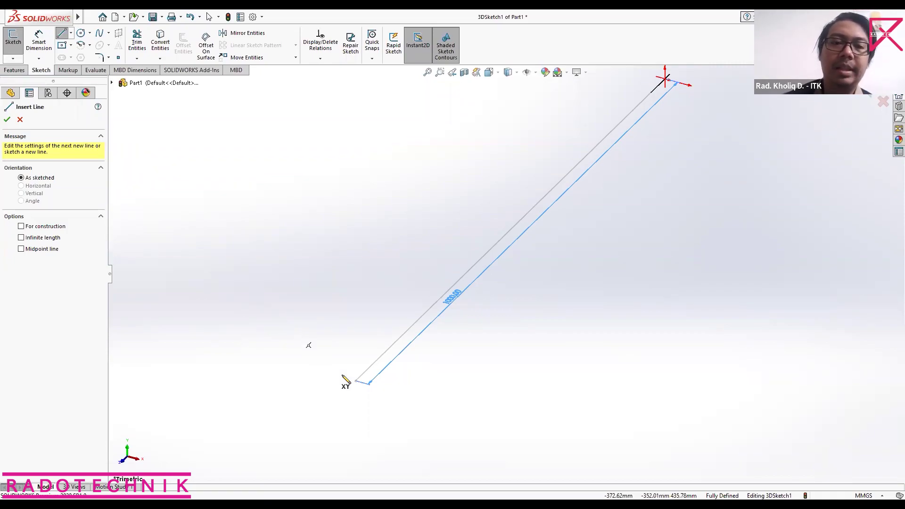
left_click(356, 382)
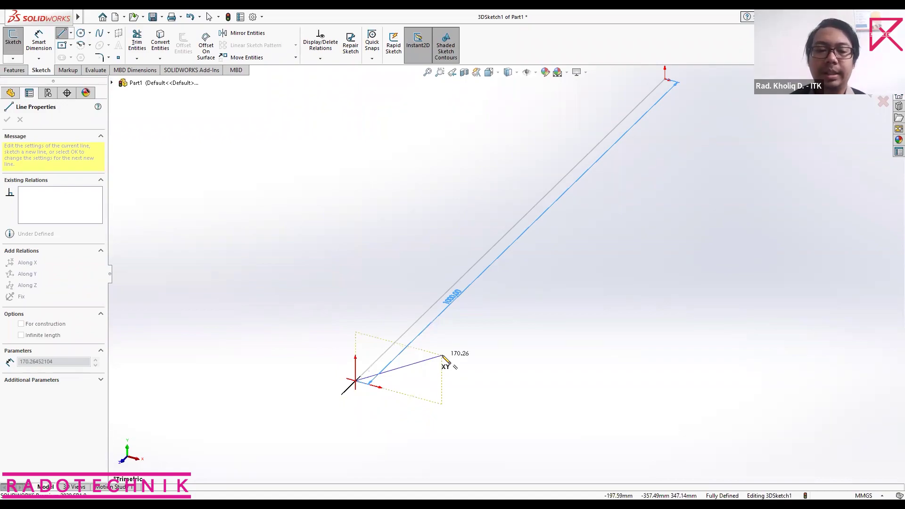
key("Tab")
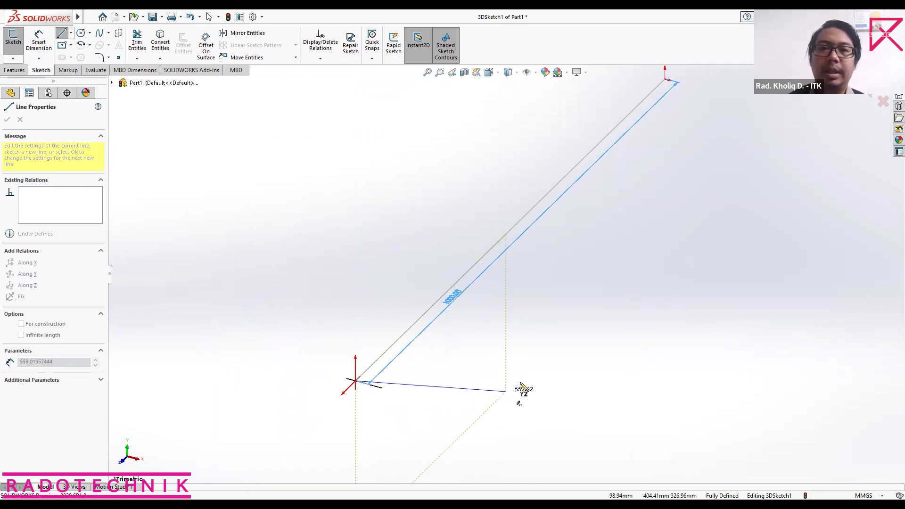
key("Tab")
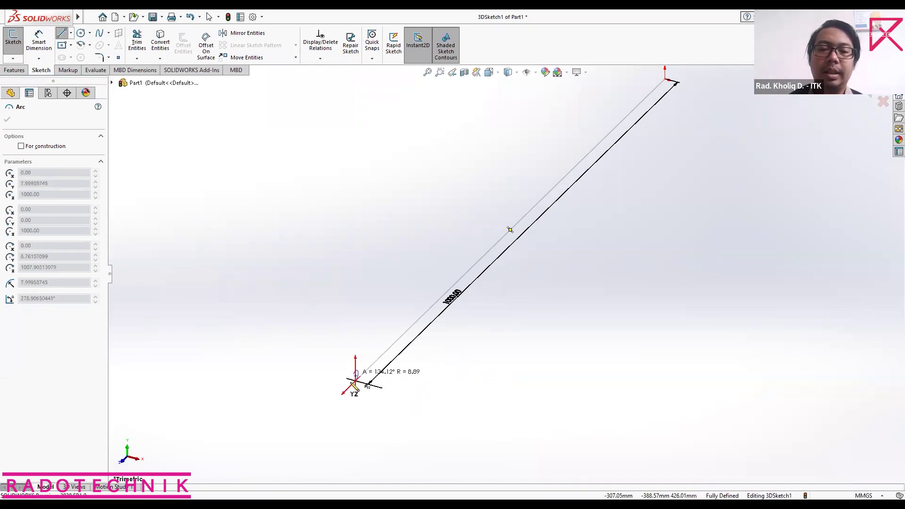
key("Tab")
key("Tab")
key("Tab")
key("Tab")
key("Tab")
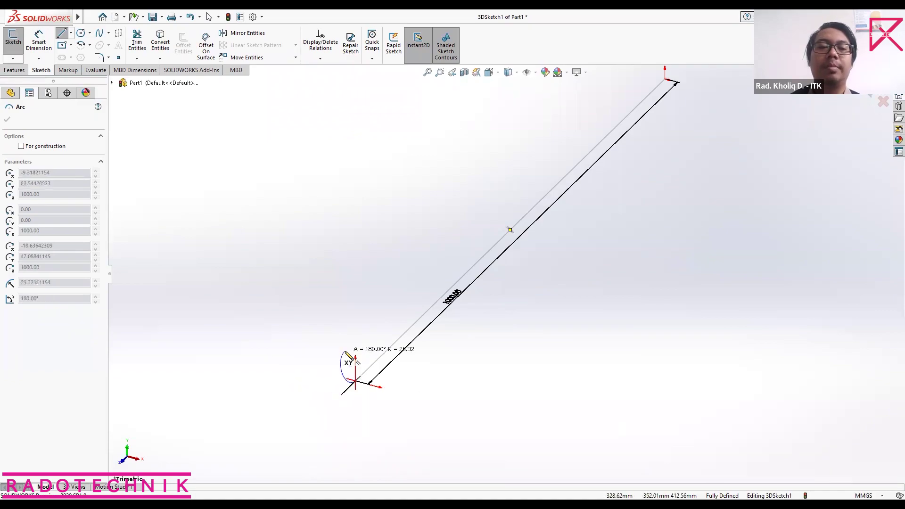
key("Escape")
key("Escape")
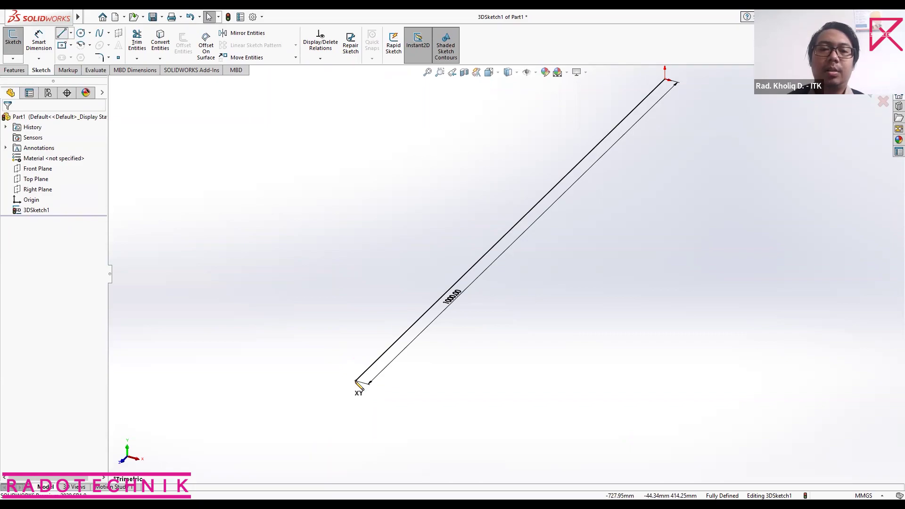
Step: Sketch a line about 416 mm long upward along Y from the free end of the 1000 mm Z line
left_click(356, 382)
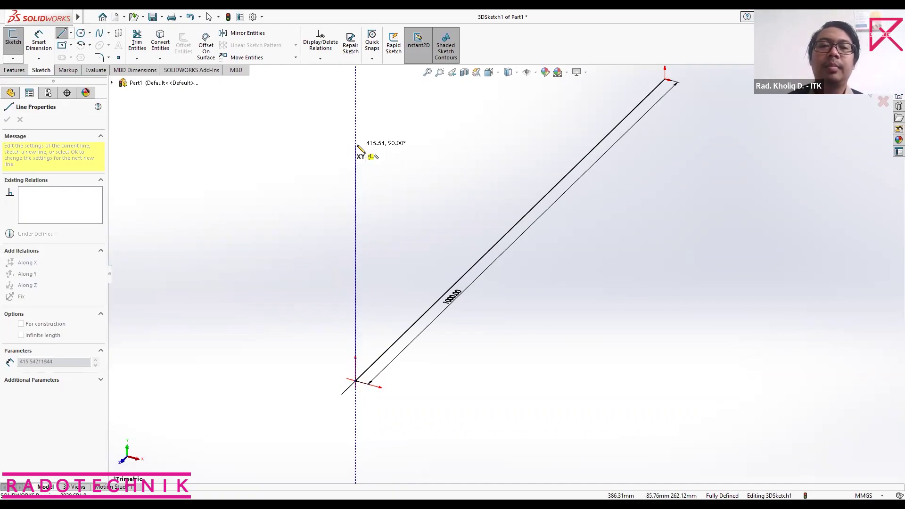
left_click(357, 145)
key("Escape")
key("Escape")
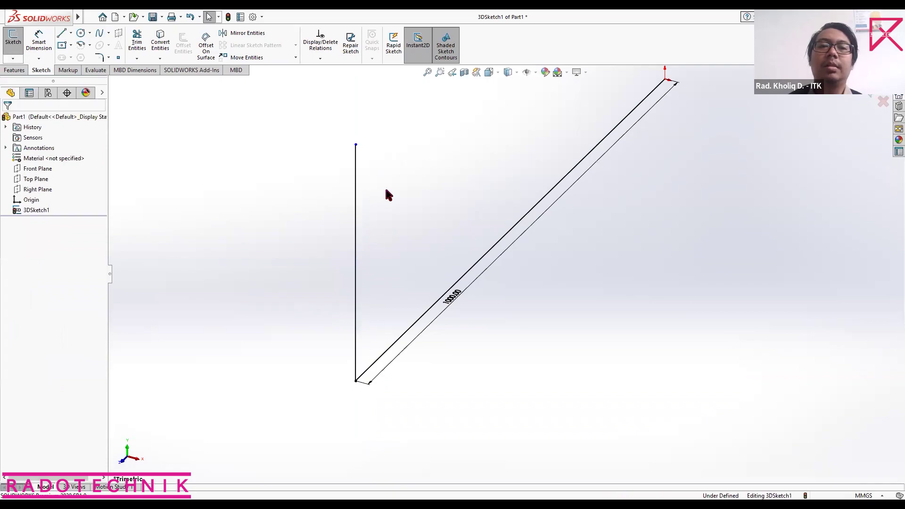
Step: Dimension the length of the vertical line along Y and set it to 1000 mm
left_click(356, 202)
left_click(329, 223)
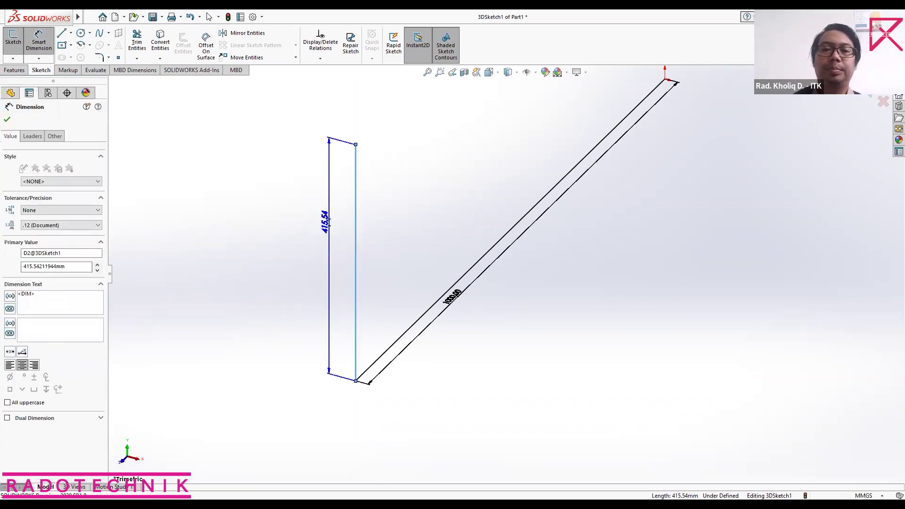
type("1000")
key("Return")
middle_click_drag(405, 295, 393, 428, "ctrl")
scroll(399, 311, "down", 2)
scroll(399, 311, "up", 5)
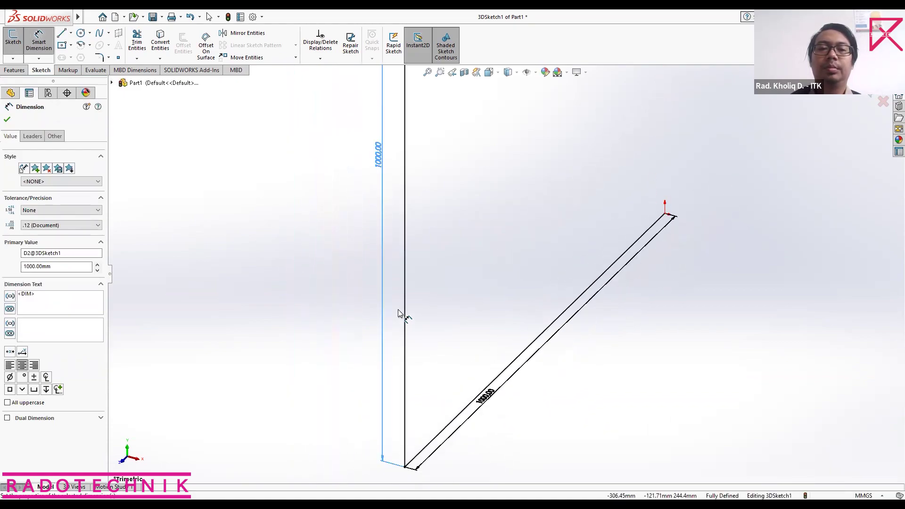
mouse_move(460, 213)
middle_mouse_down("ctrl")
mouse_move(404, 314)
mouse_move(416, 277)
middle_mouse_up("ctrl")
Step: Sketch a line about 692 mm long along the positive X axis from the upper end of the vertical line
left_click(62, 35)
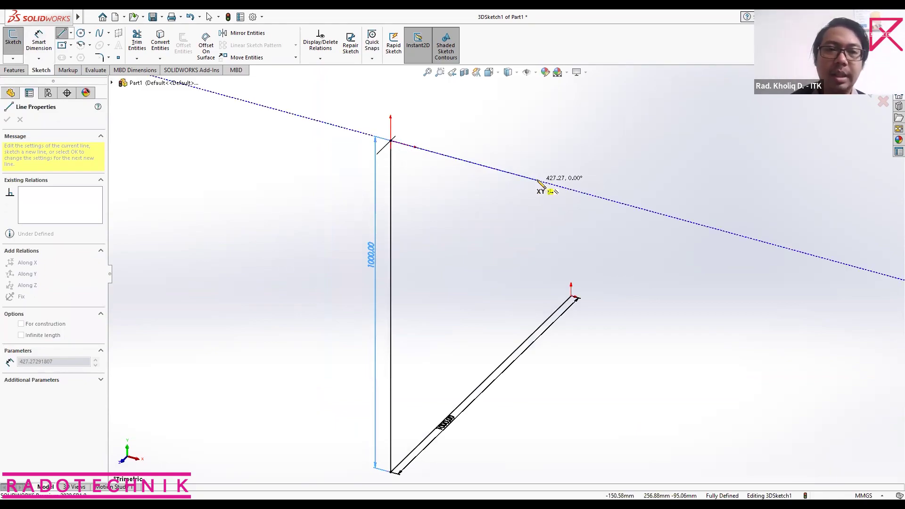
key("Tab")
key("Tab")
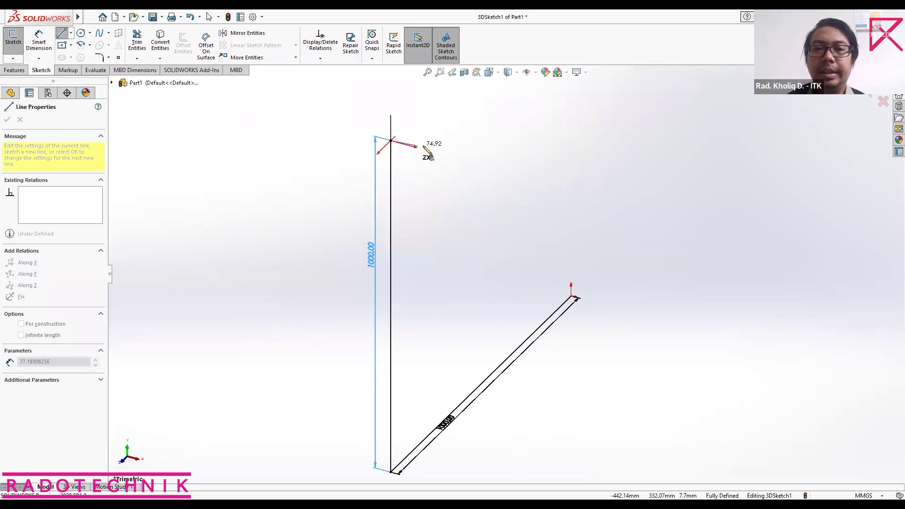
key("Tab")
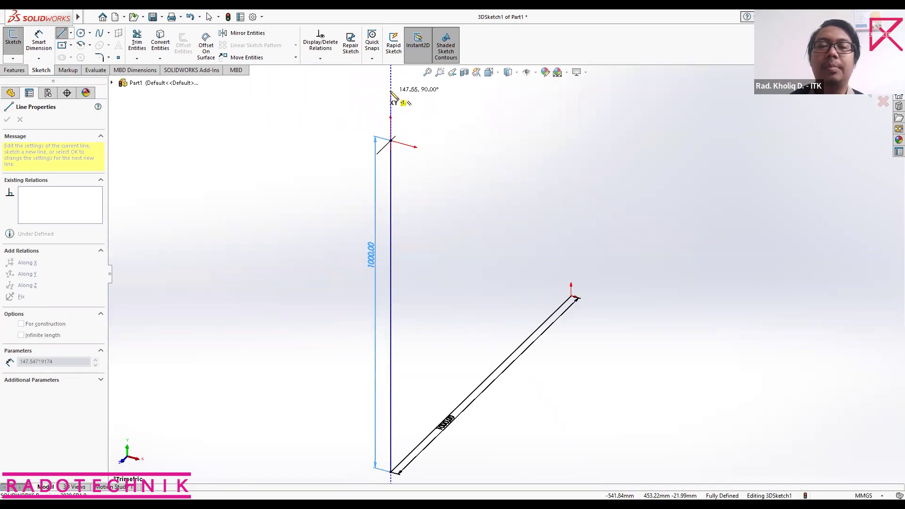
key("Tab")
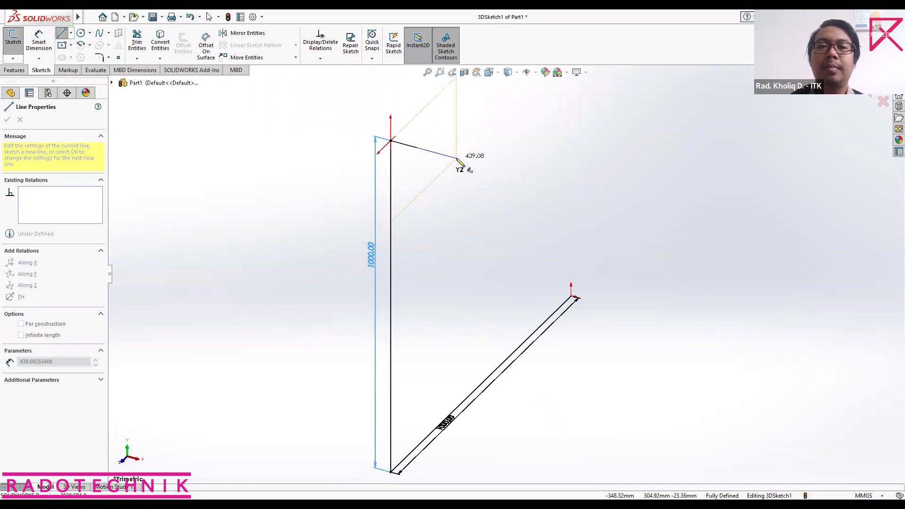
key("Tab")
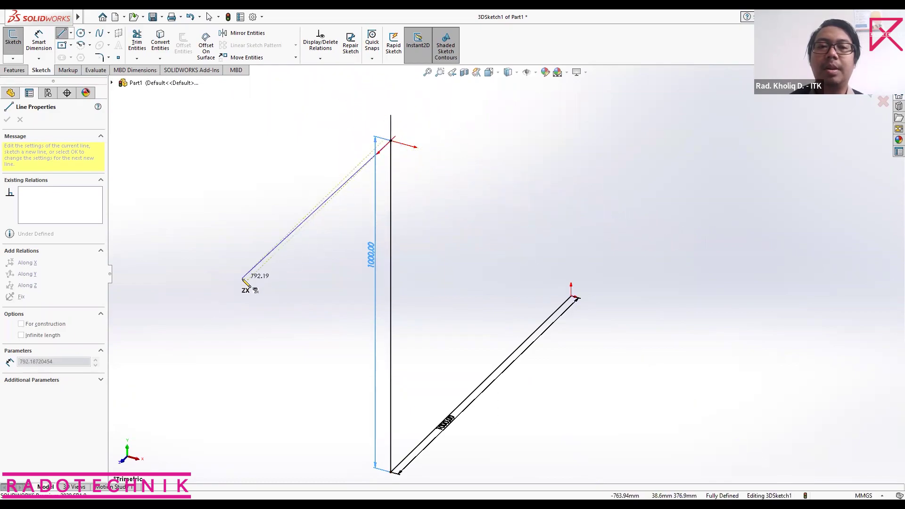
left_click(631, 206)
key("Escape")
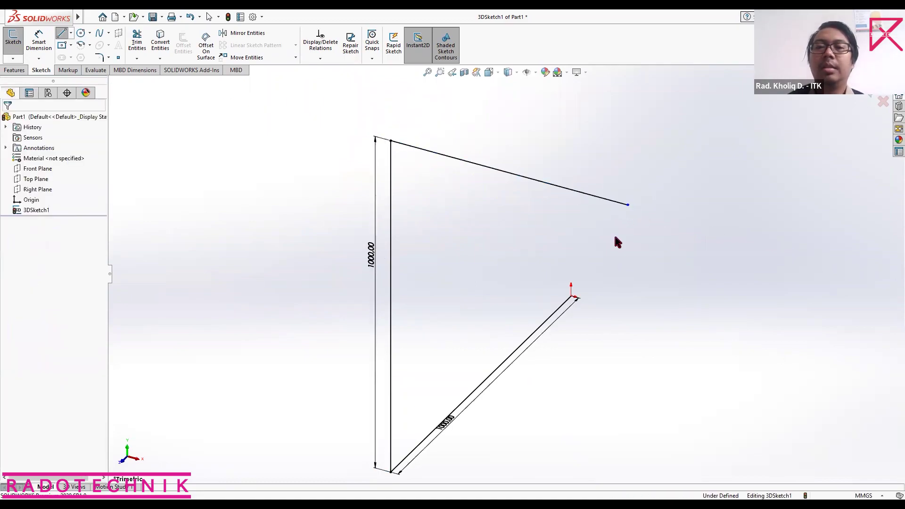
Step: Dimension the length of the line along X and set it to 500 mm
key("d")
left_click(566, 185)
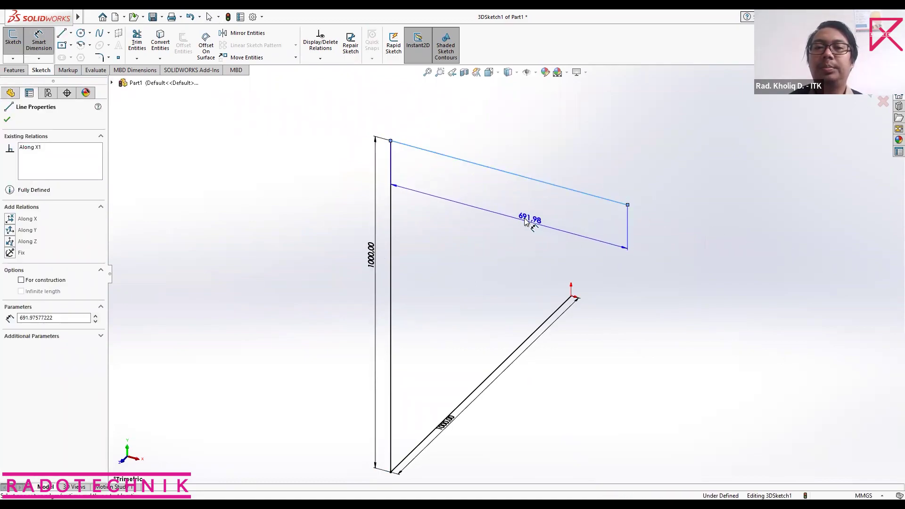
left_click(528, 222)
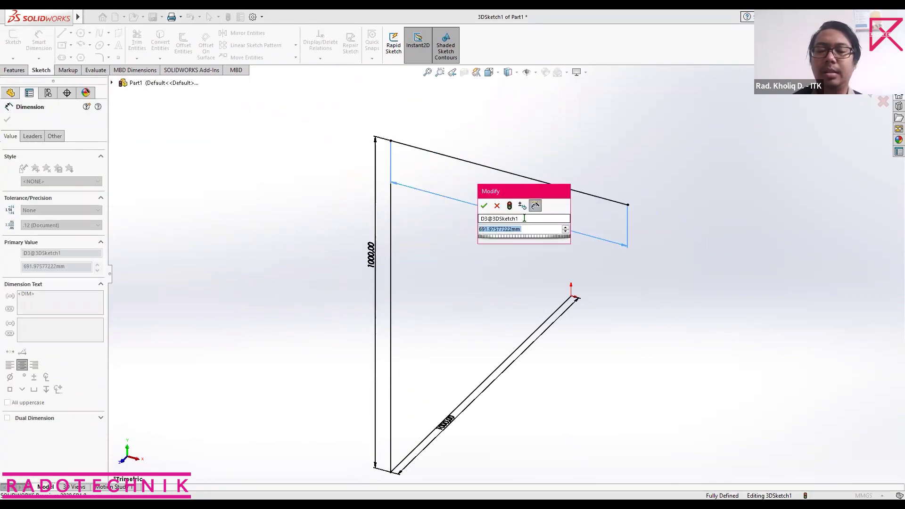
type(".5")
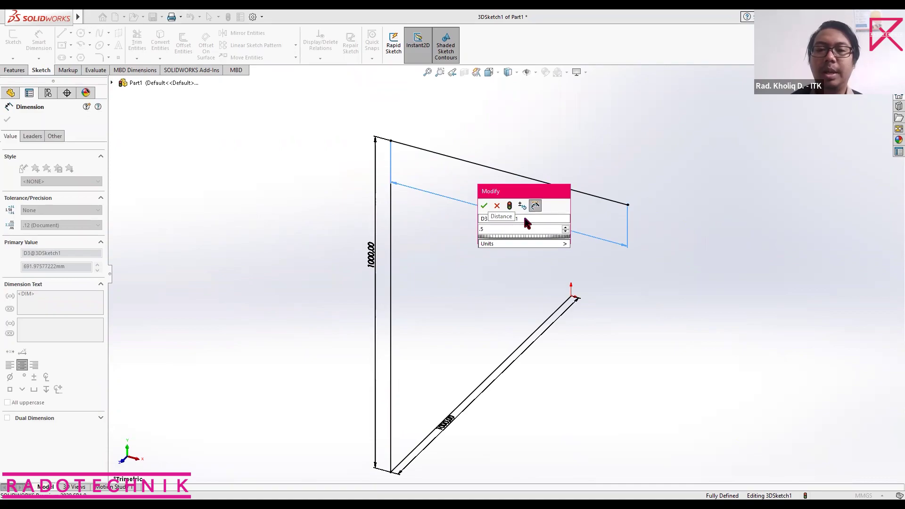
key("Return")
key("Escape")
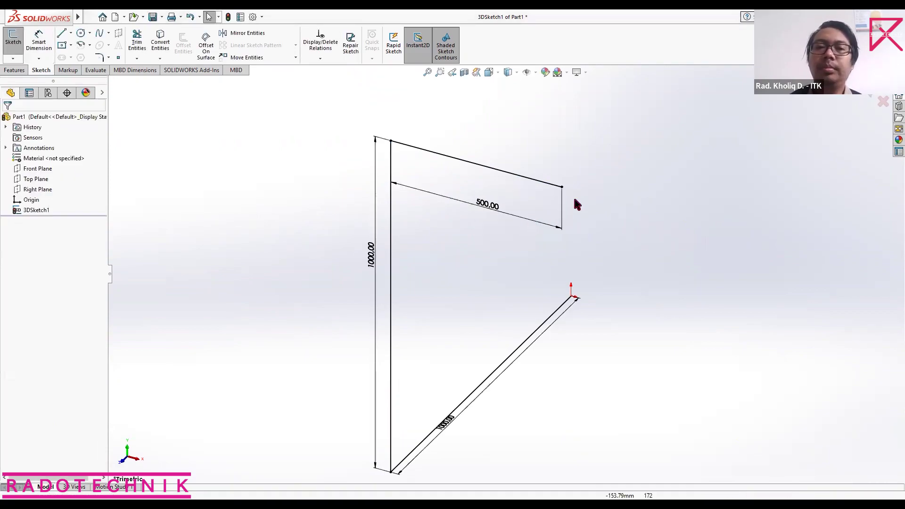
key("l")
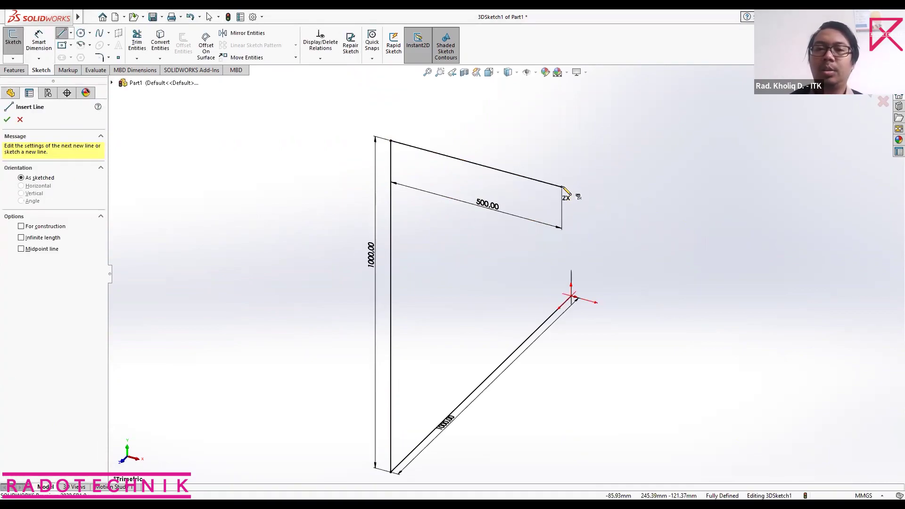
left_click(561, 187)
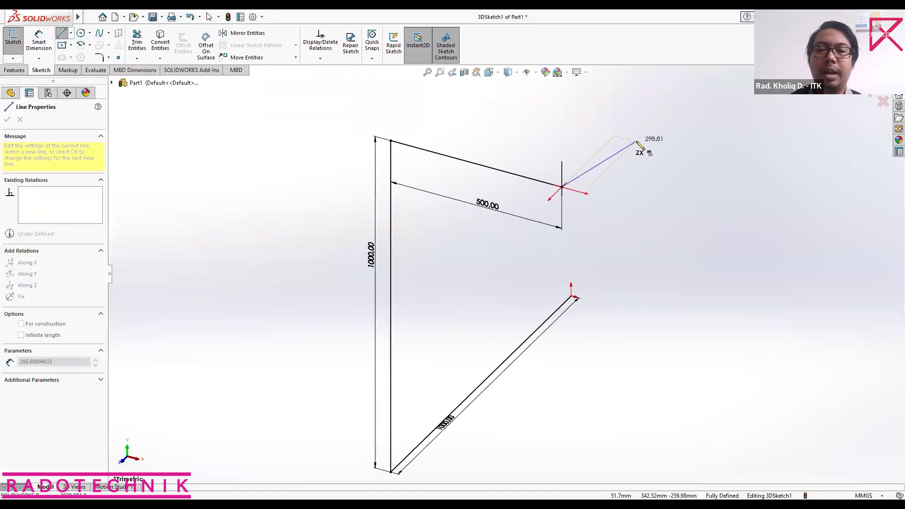
key("Tab")
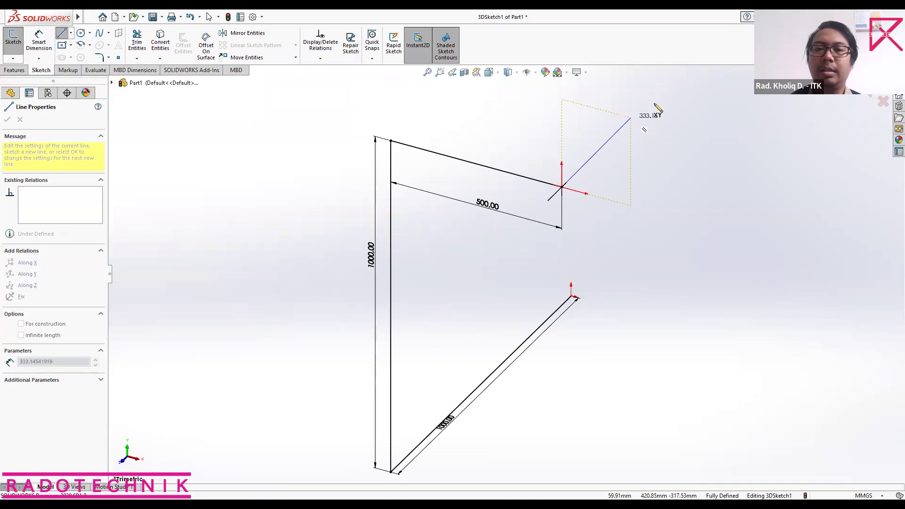
middle_click_drag(650, 124, 622, 161)
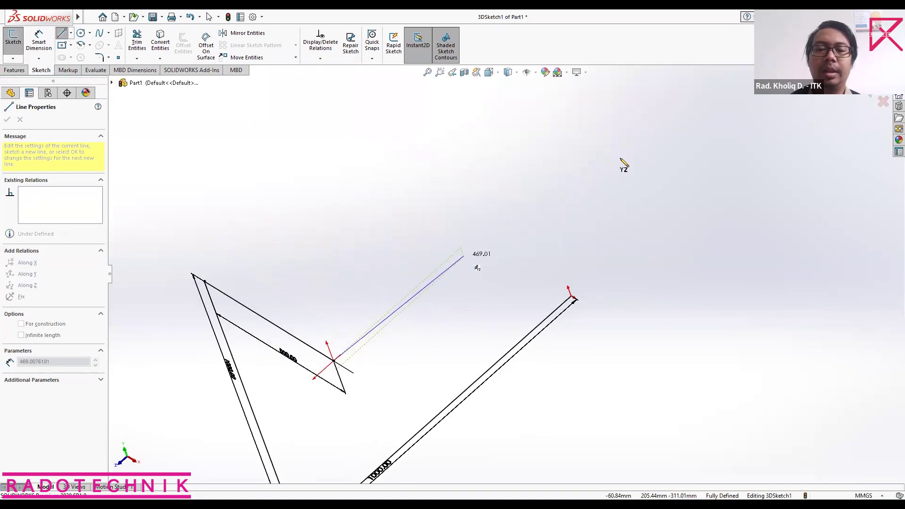
key("Escape")
Step: Sketch a line about 501 mm long along the negative Z axis from the free end of the 500 mm line
key("f")
key("space")
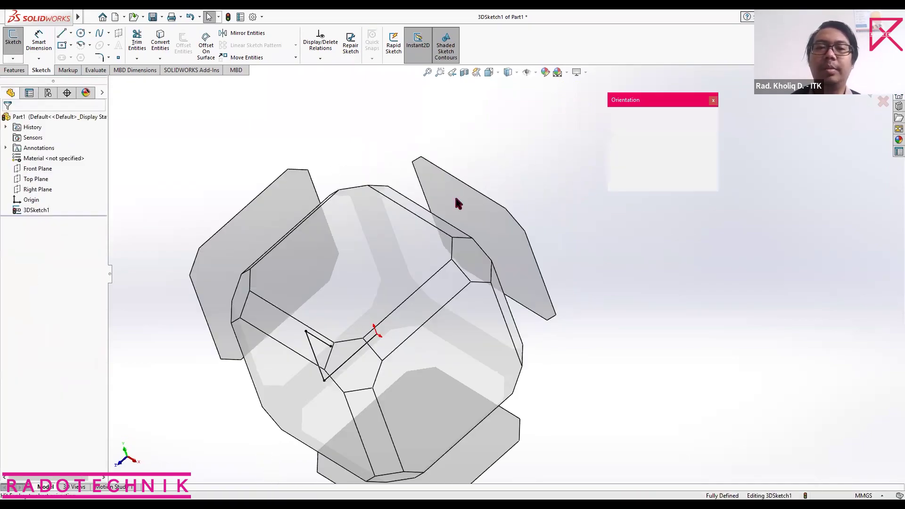
left_click(518, 265)
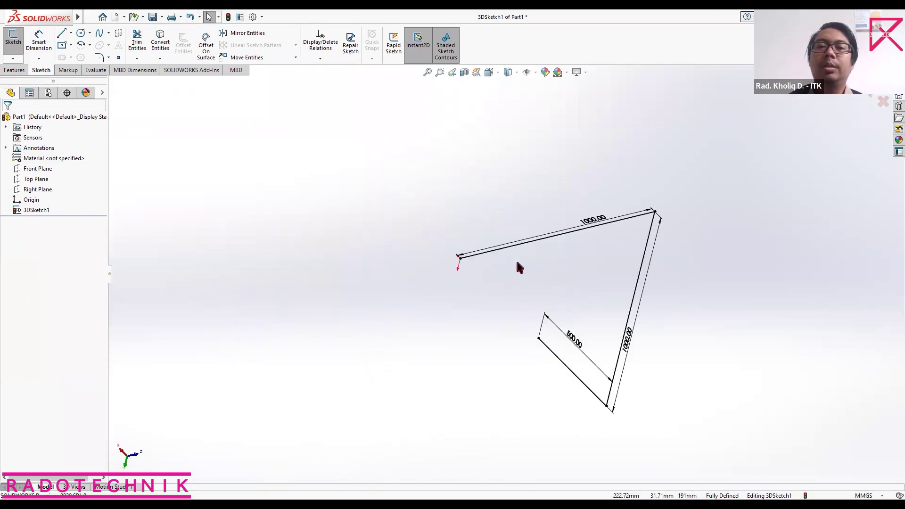
key("space")
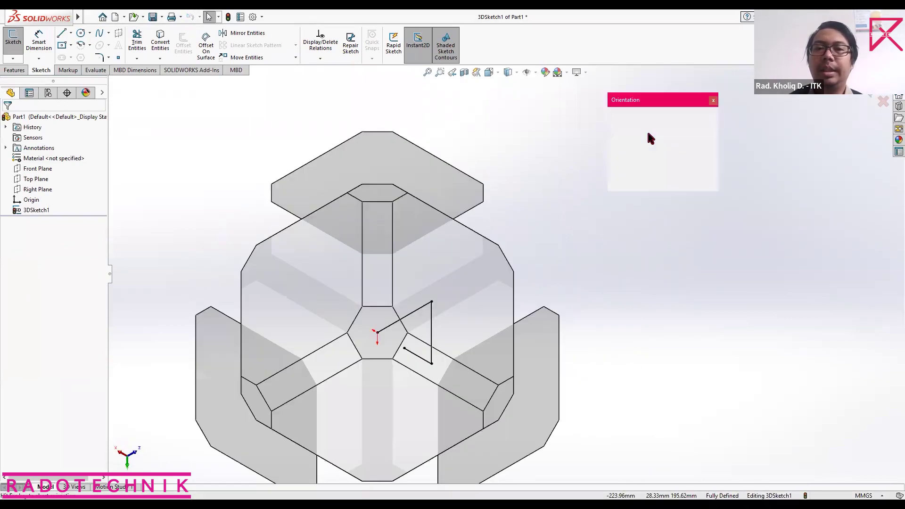
left_click(705, 130)
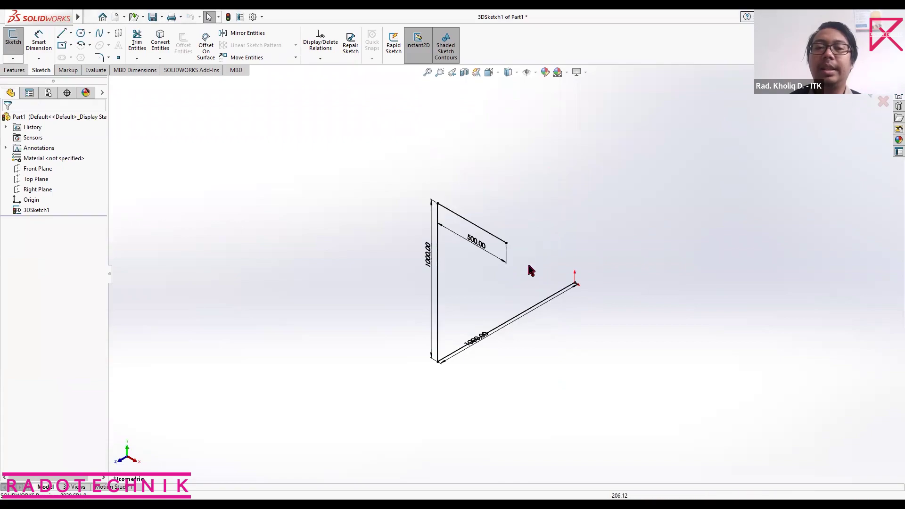
scroll(529, 240, "down", 2)
mouse_move(518, 226)
middle_mouse_down("ctrl")
mouse_move(455, 161)
mouse_move(426, 186)
mouse_move(424, 205)
middle_mouse_up("ctrl")
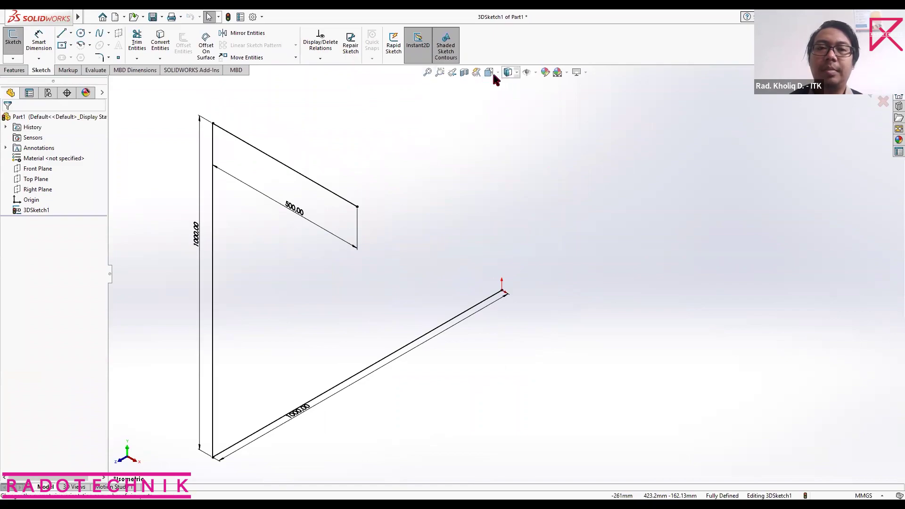
key("l")
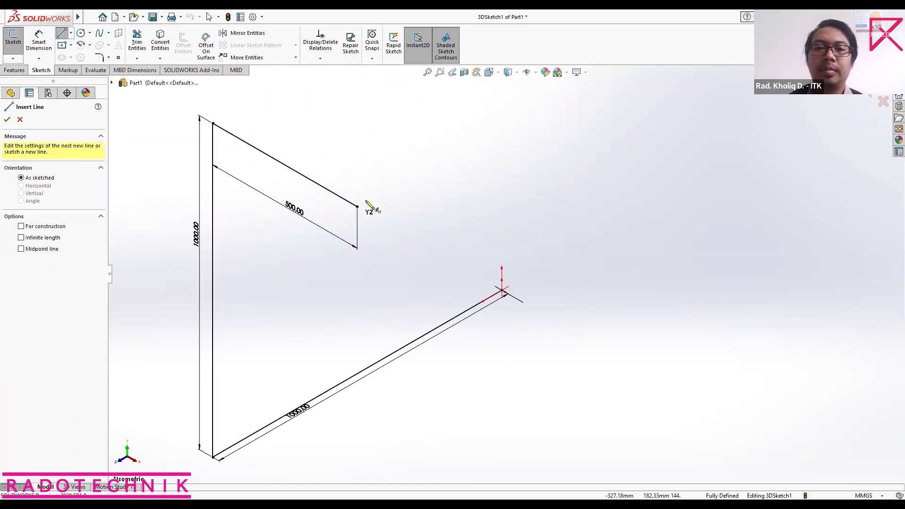
left_click(357, 207)
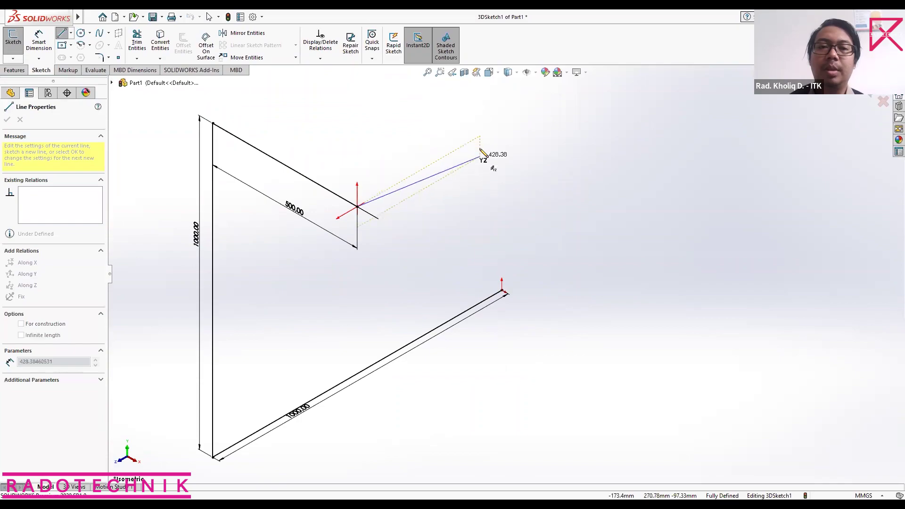
left_click(503, 124)
key("Escape")
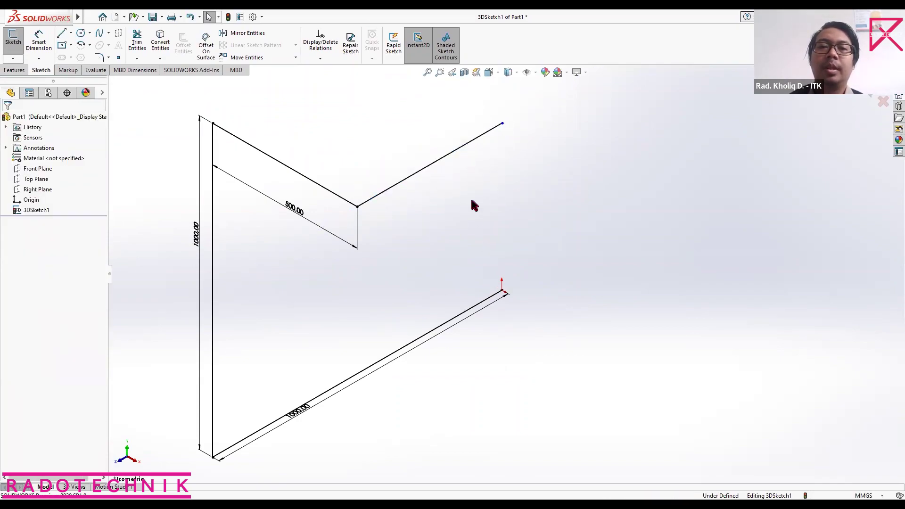
Step: Dimension the upper line running along negative Z and set its length to 1000 mm
right_click_drag(471, 193, 451, 152)
left_click(451, 152)
left_click(432, 209)
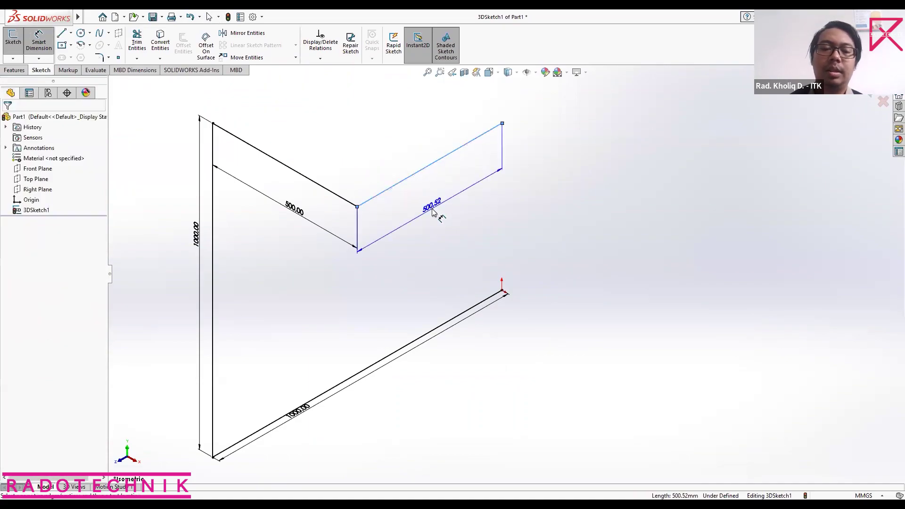
double_click(432, 208)
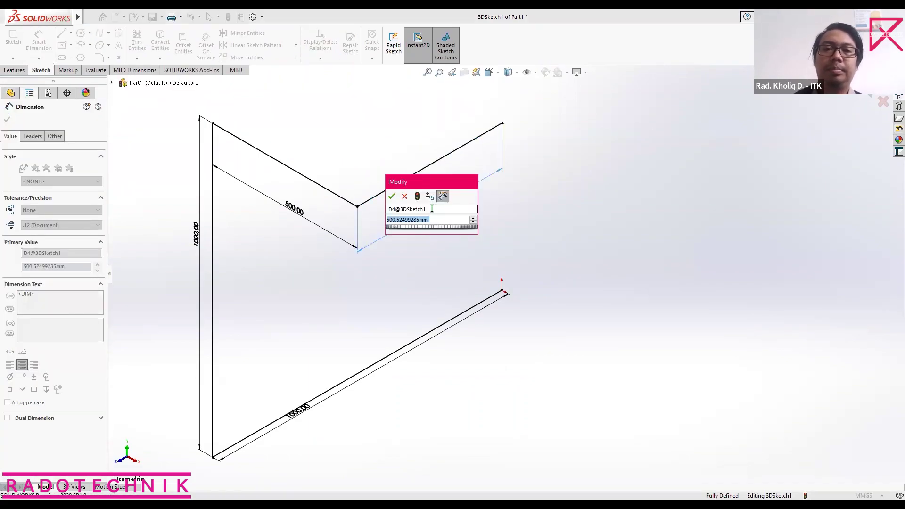
type("1000")
key("Return")
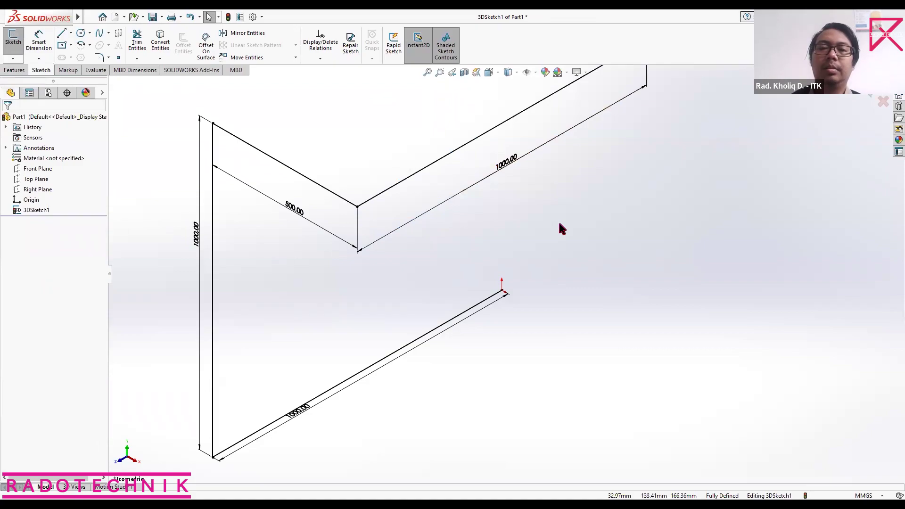
Step: Sketch a line about 679 mm long straight down along Y from the far end of the upper Z line
mouse_move(567, 216)
middle_mouse_down("ctrl")
mouse_move(471, 307)
mouse_move(492, 291)
middle_mouse_up("ctrl")
key("l")
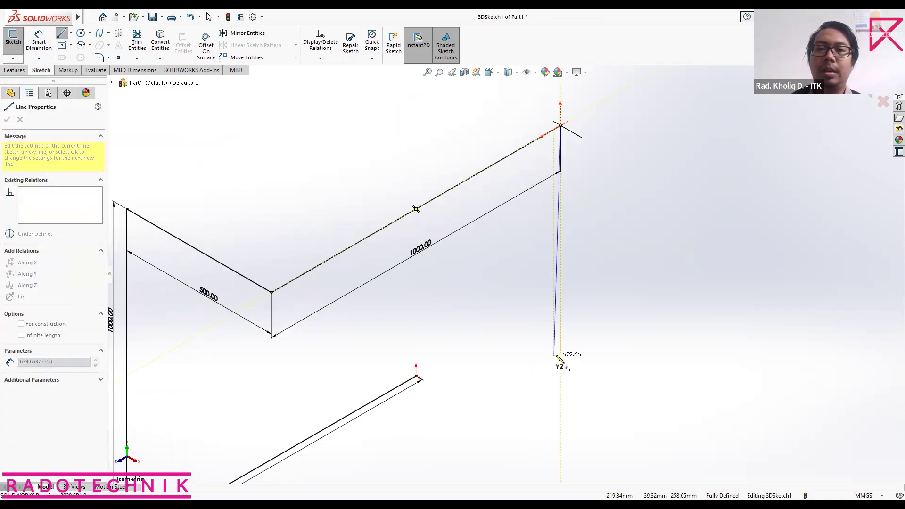
left_click(561, 352)
key("Escape")
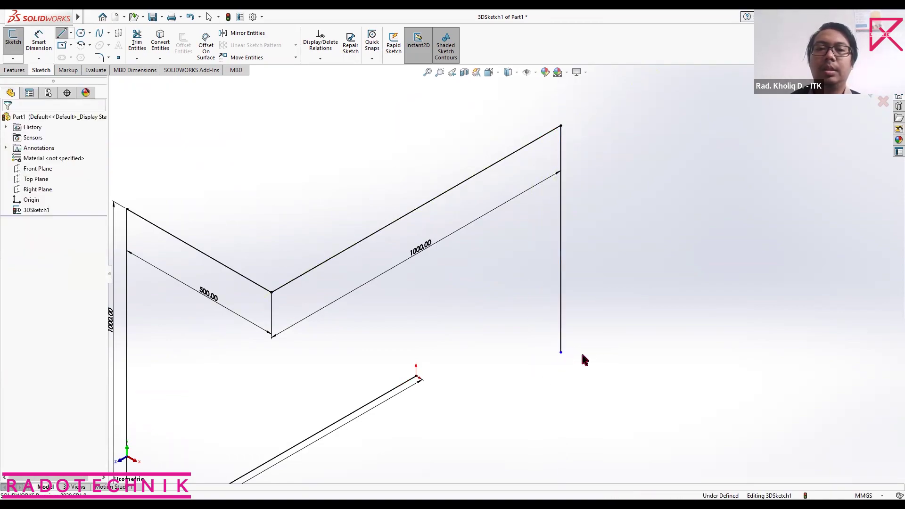
Step: Dimension the length of the downward vertical line and set it to 1000 mm
left_click(562, 234)
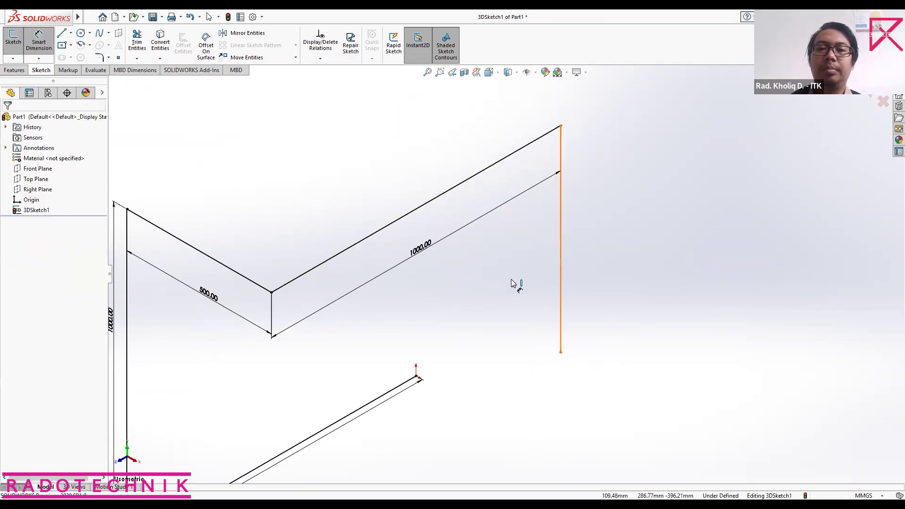
left_click(510, 282)
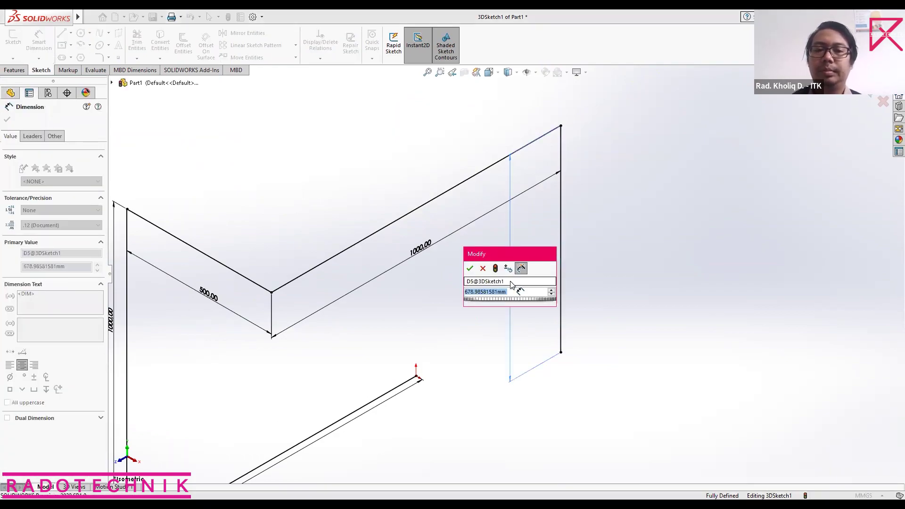
type("1000")
key("Return")
Step: Sketch a line about 704 mm long from the origin to the lower end of the downward vertical line
key("l")
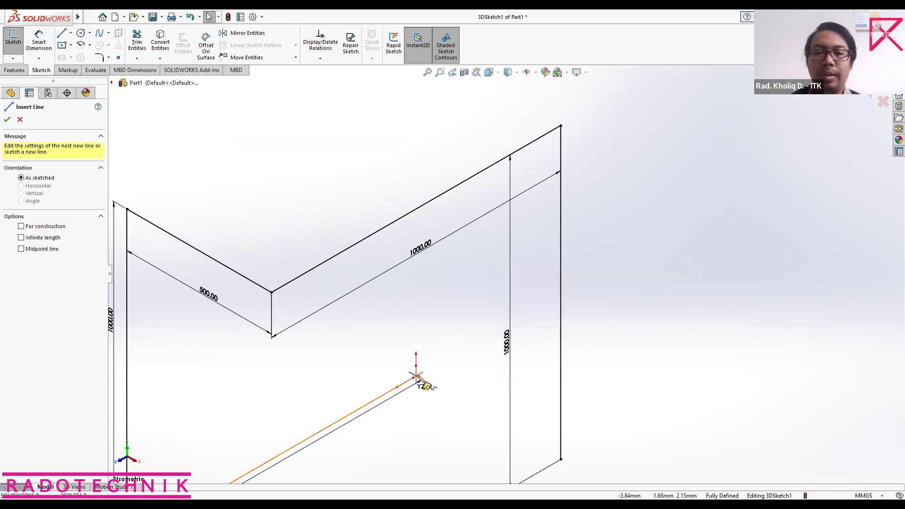
left_click(417, 377)
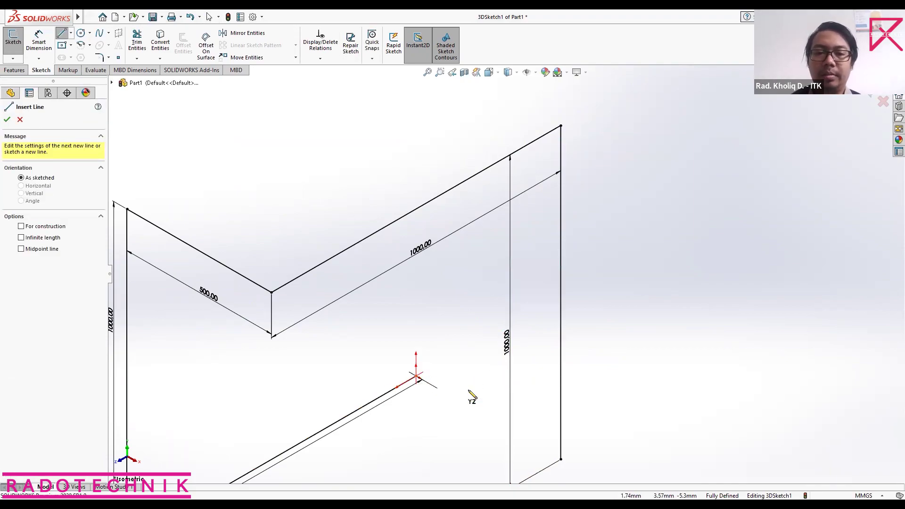
left_click(561, 459)
key("Escape")
key("Escape")
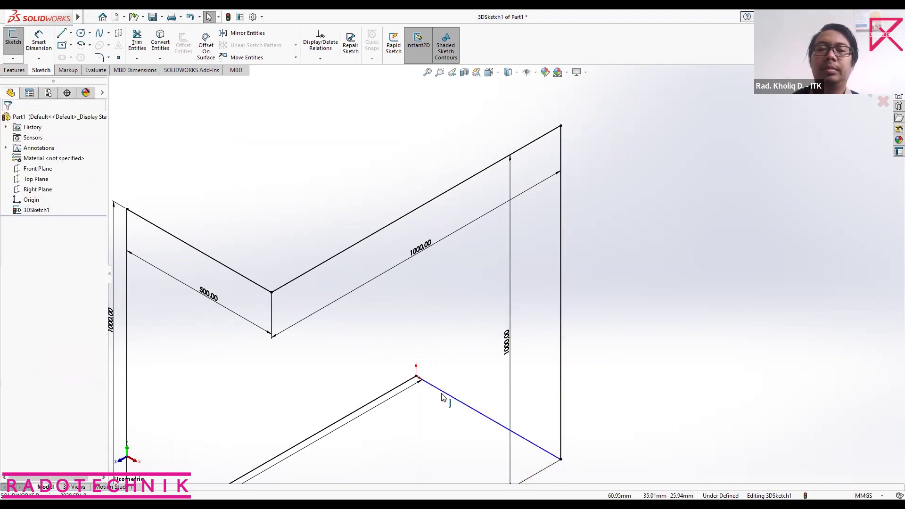
Step: Trim away the line between the origin and the lower end of the downward vertical line
mouse_move(443, 397)
middle_mouse_down("ctrl")
mouse_move(474, 307)
mouse_move(515, 269)
middle_mouse_up("ctrl")
left_click(513, 271)
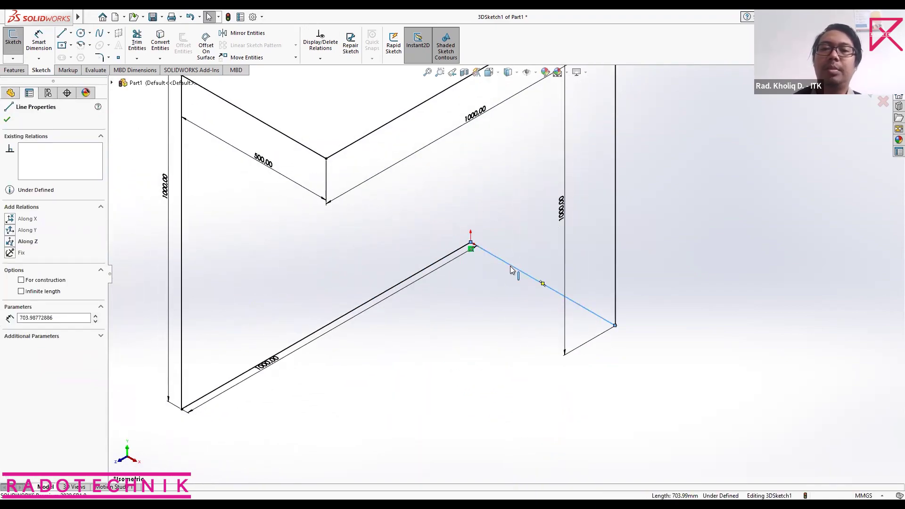
key("ctrl+x")
left_click(510, 260)
left_click(535, 247)
left_click_drag(534, 247, 503, 306)
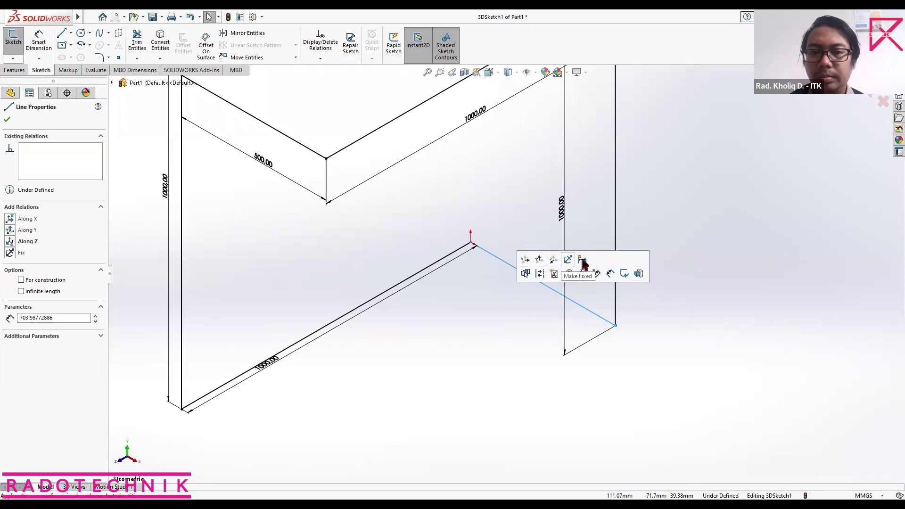
left_click(487, 331)
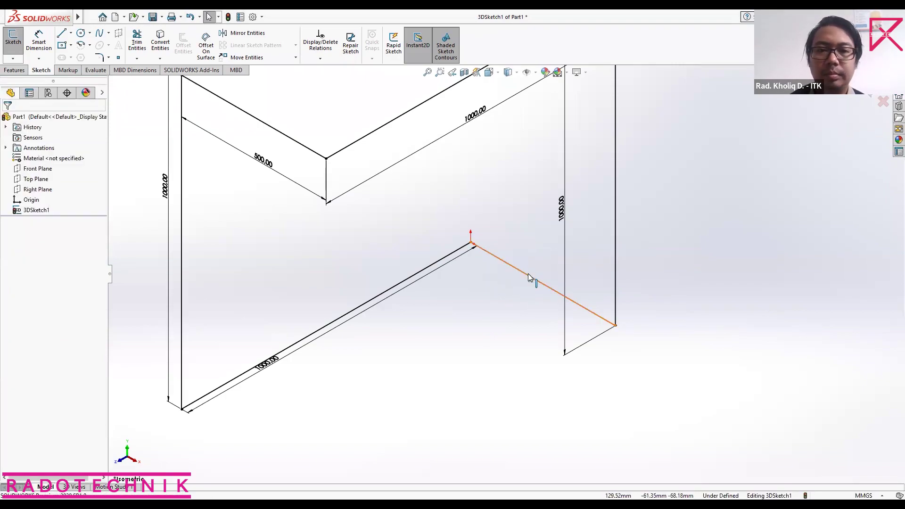
left_click(528, 279)
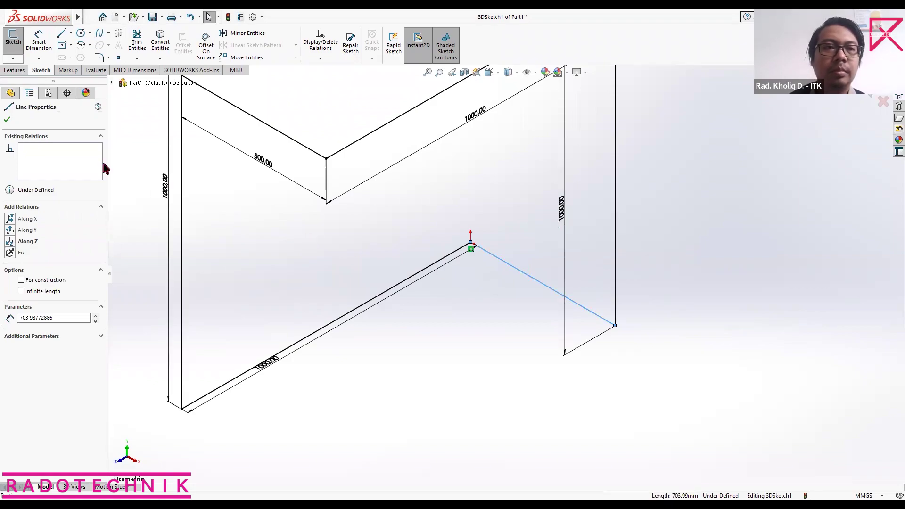
key("Escape")
left_click(134, 42)
left_click(527, 278)
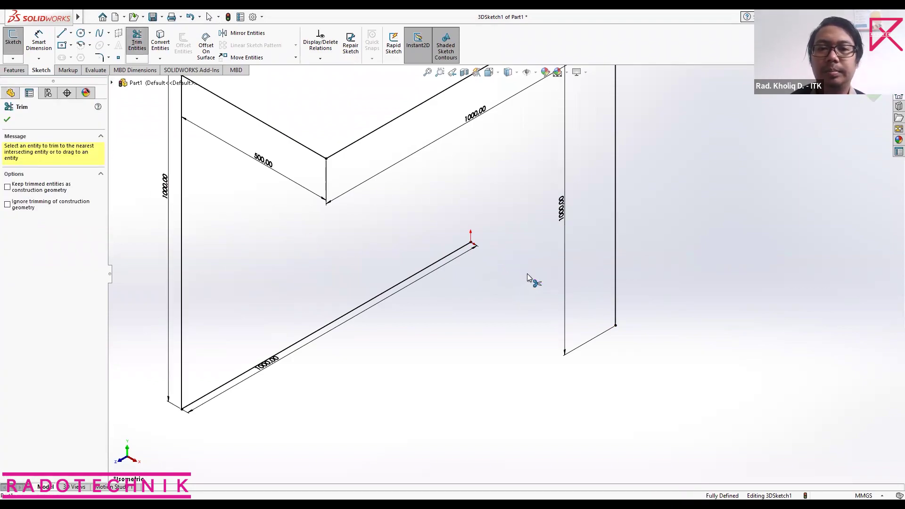
key("Escape")
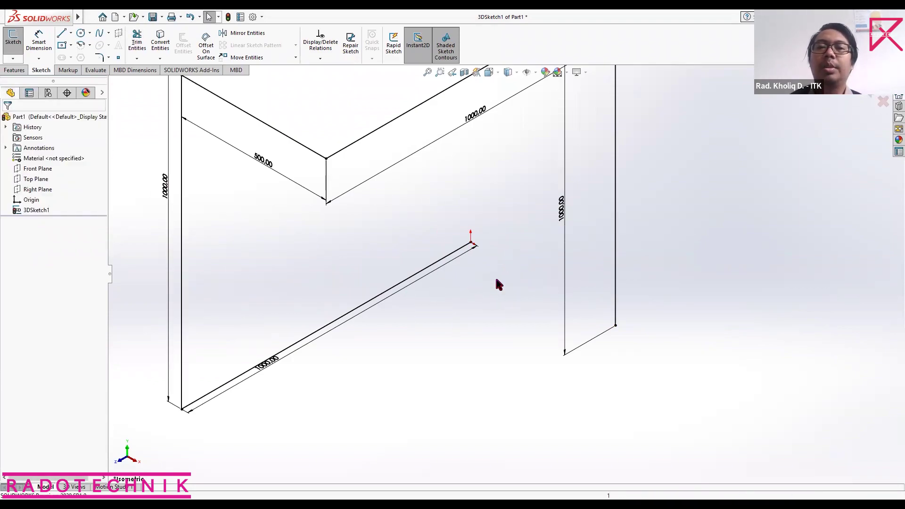
Step: Add a 30 mm sketch fillet at the corner where the 500 mm line meets the upper Z line
mouse_move(515, 270)
middle_mouse_down("ctrl")
mouse_move(507, 315)
mouse_move(542, 311)
mouse_move(541, 319)
middle_mouse_up("ctrl")
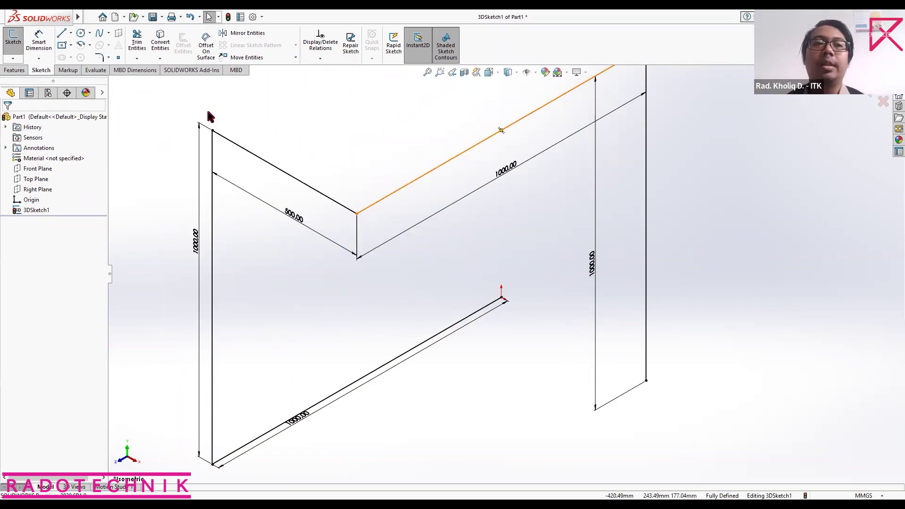
left_click(100, 59)
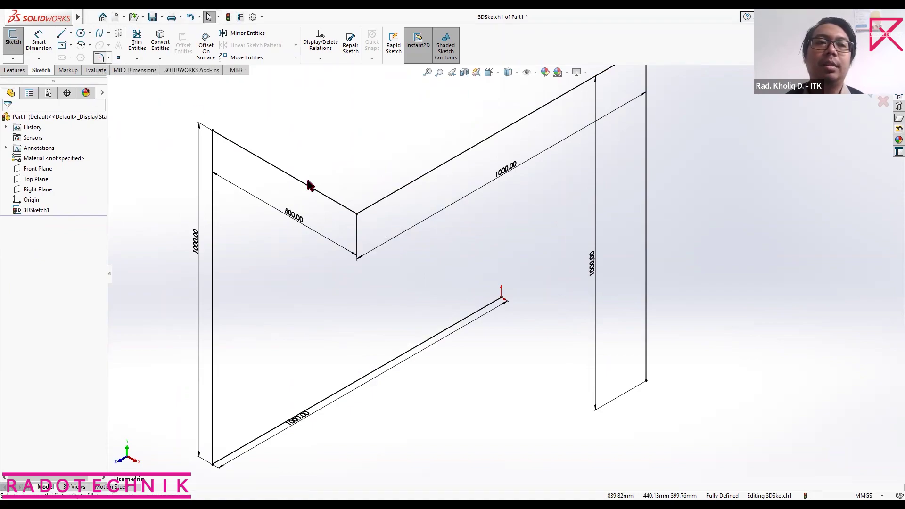
left_click(354, 213)
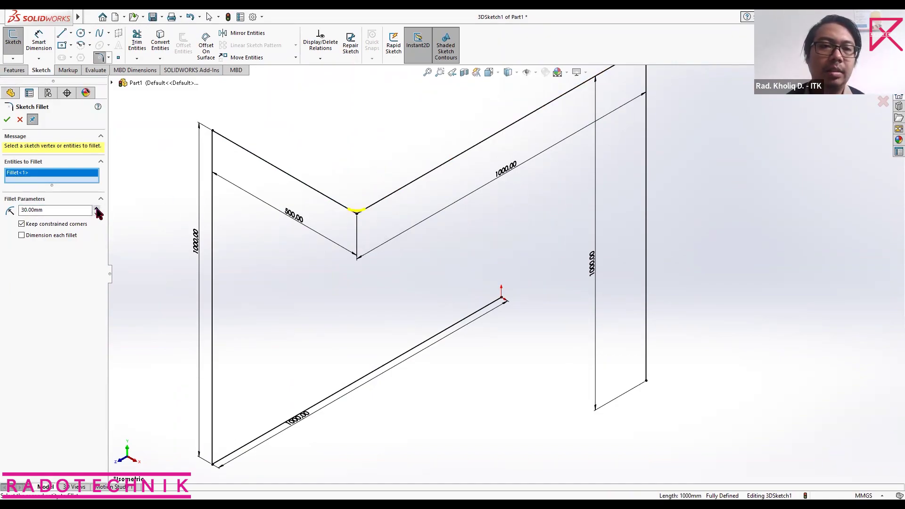
left_click(7, 120)
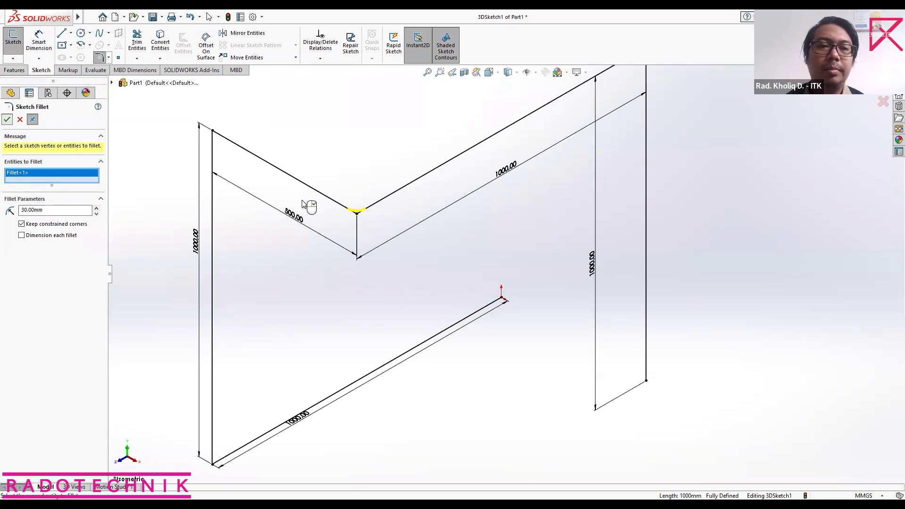
Step: Fillet the remaining three corners of the line path with the same 30 mm radius
left_click(213, 132)
left_click(213, 461)
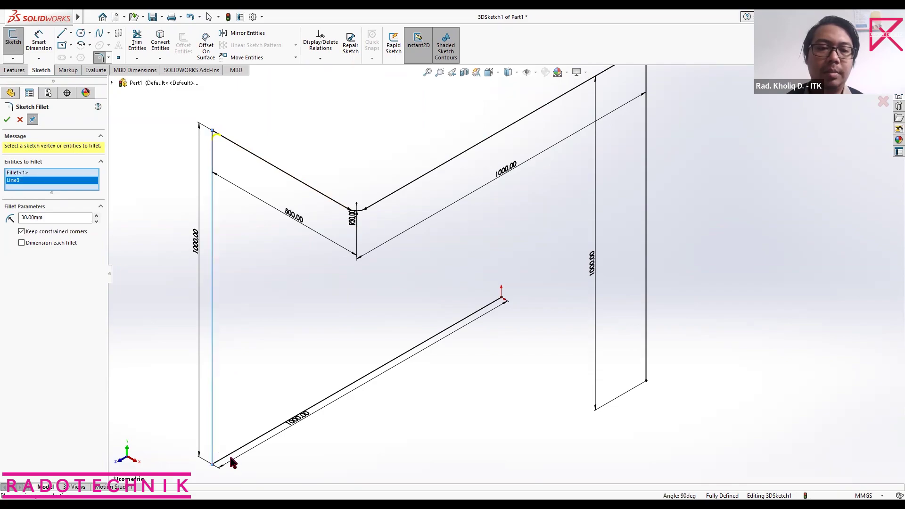
middle_click_drag(576, 182, 514, 268, "ctrl")
left_click(583, 135)
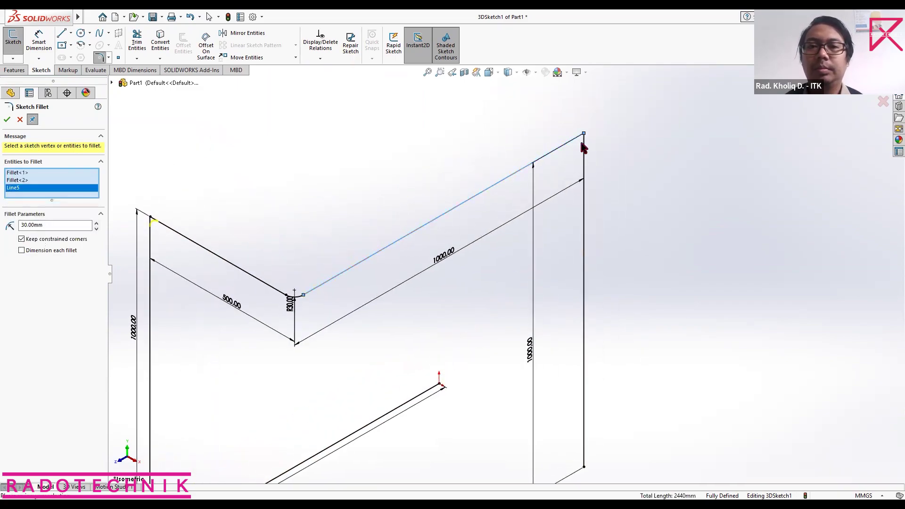
left_click(7, 119)
mouse_move(459, 295)
middle_mouse_down("ctrl")
mouse_move(521, 183)
mouse_move(522, 196)
middle_mouse_up("ctrl")
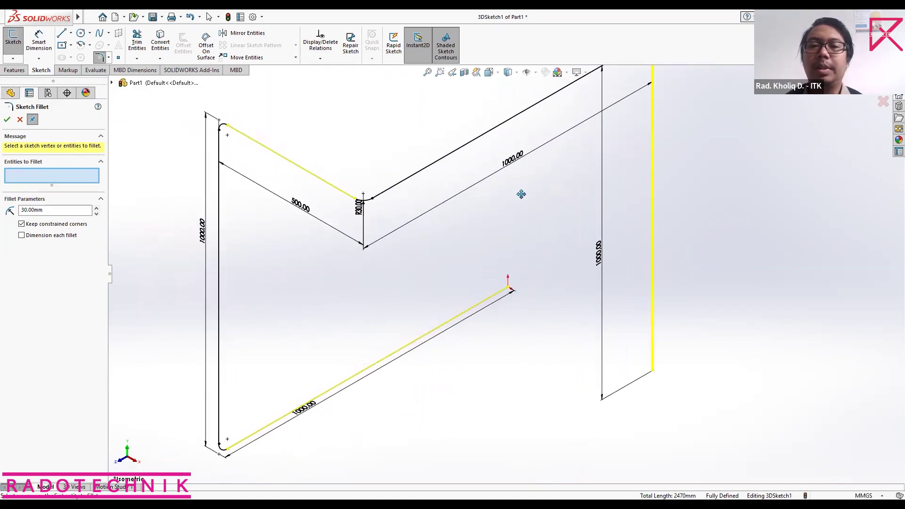
left_click(20, 119)
Step: Exit the 3D sketch of the filleted path
mouse_move(447, 197)
middle_mouse_down("ctrl")
mouse_move(471, 246)
mouse_move(517, 210)
mouse_move(493, 162)
middle_mouse_up("ctrl")
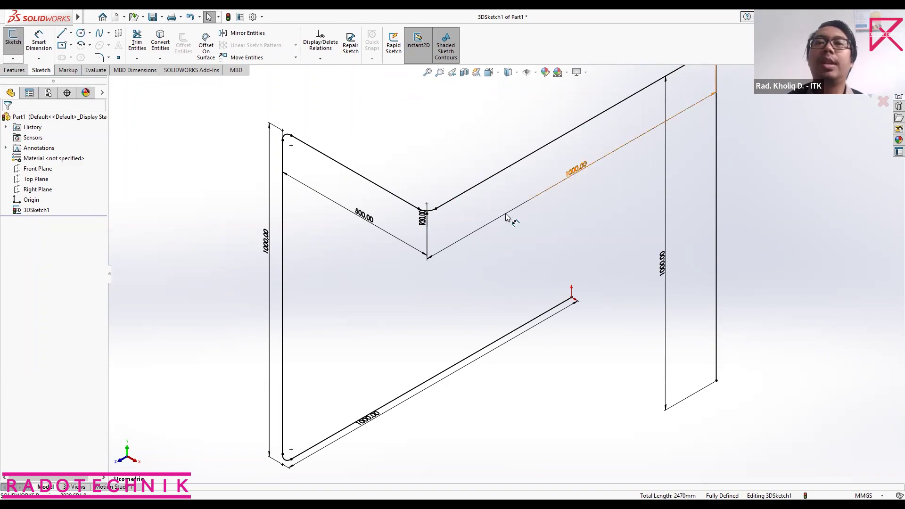
scroll(505, 214, "down", 1)
scroll(506, 213, "up", 2)
scroll(506, 217, "up", 1)
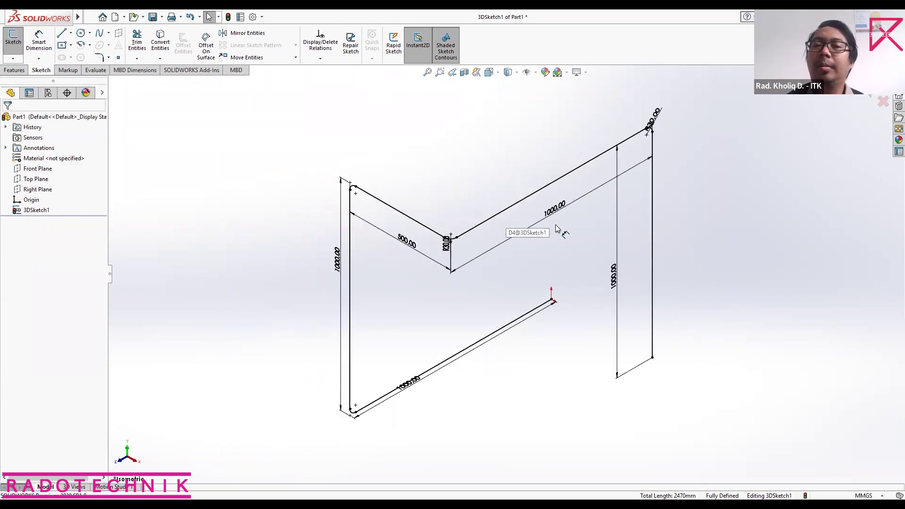
middle_click_drag(556, 228, 538, 251, "ctrl")
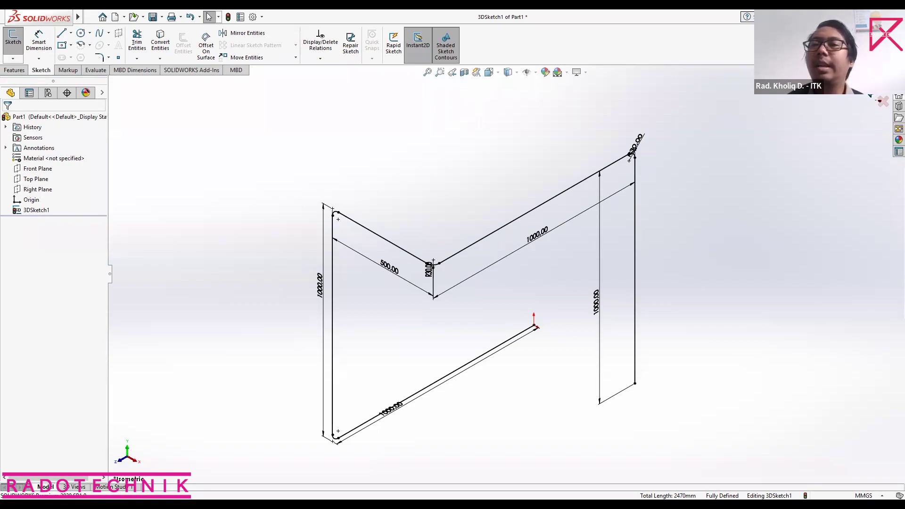
left_click(868, 98)
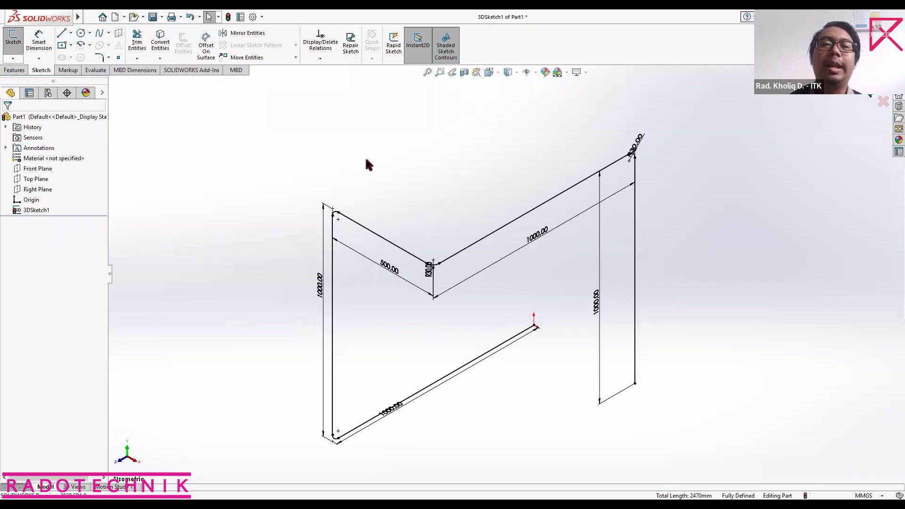
Step: In a new 3D sketch, draw a circle of about 81 mm radius on the XY plane, centred at the origin
left_click(13, 59)
left_click(36, 83)
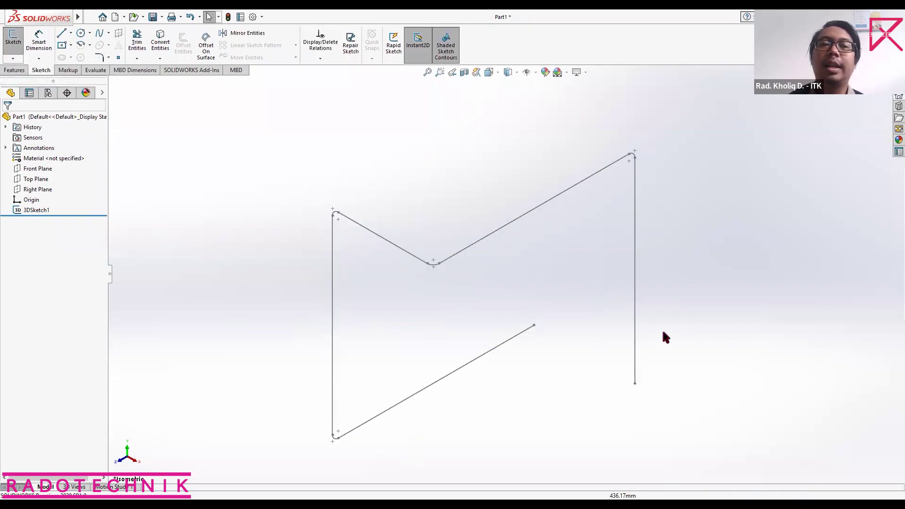
left_click(81, 33)
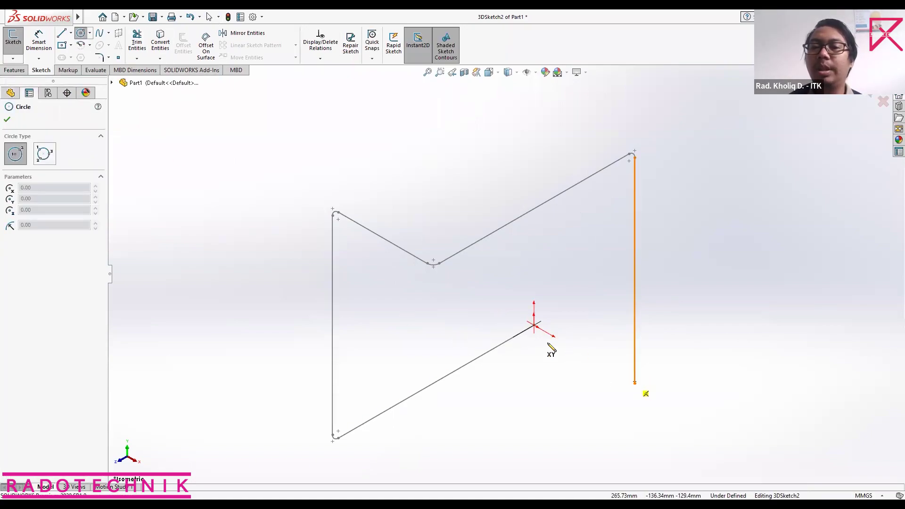
left_click(535, 325)
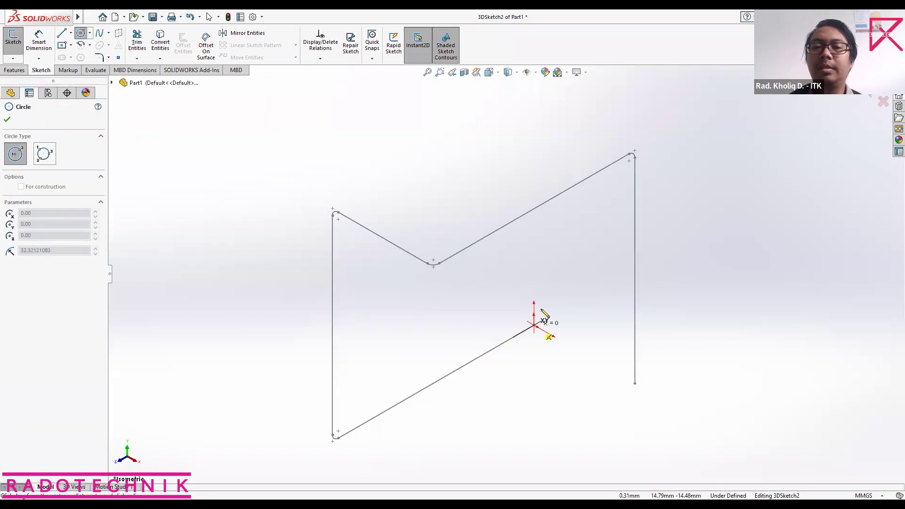
key("Tab")
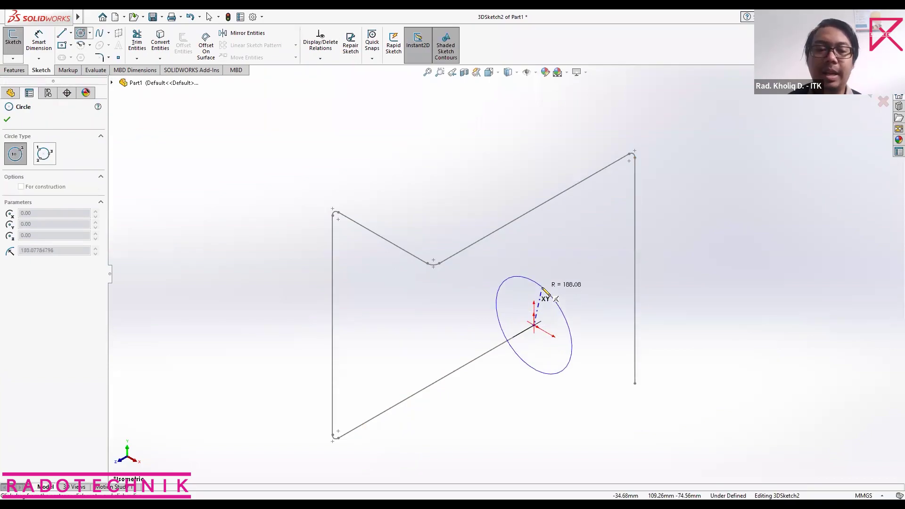
key("Tab")
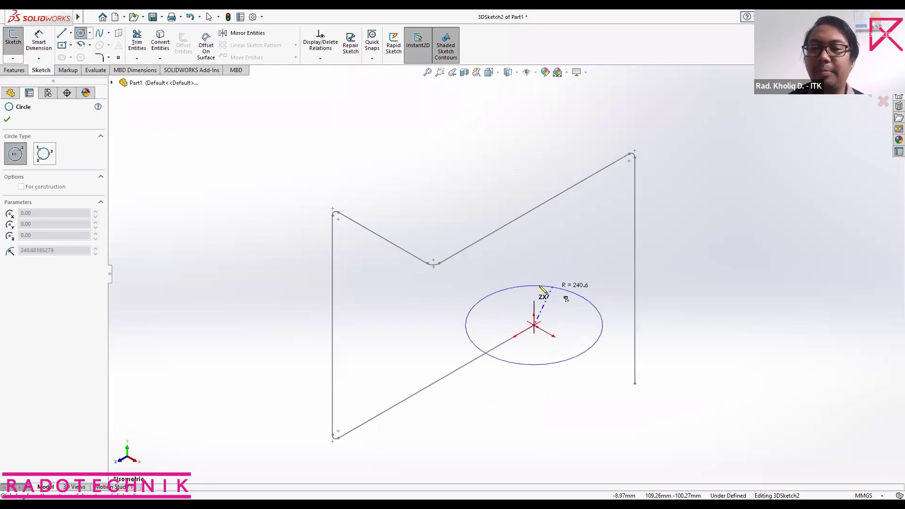
key("Tab")
scroll(545, 327, "up", 1)
scroll(548, 330, "down", 5)
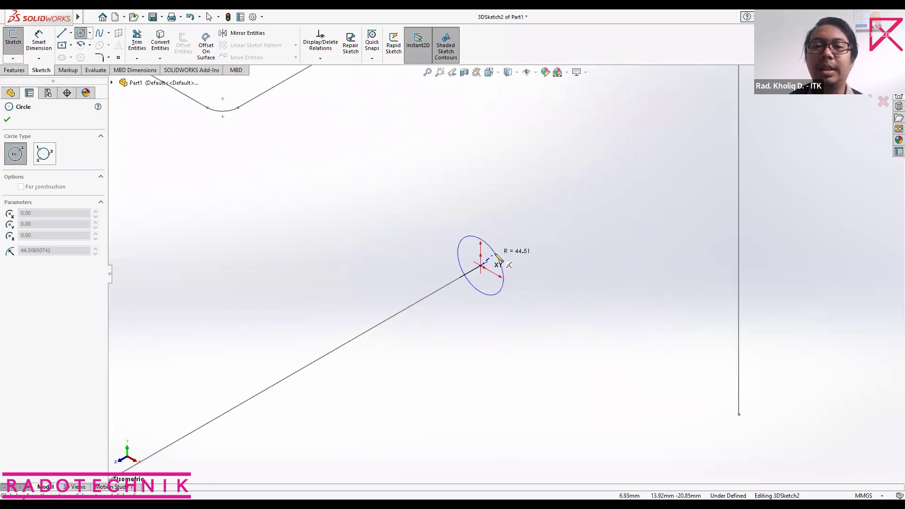
left_click(512, 250)
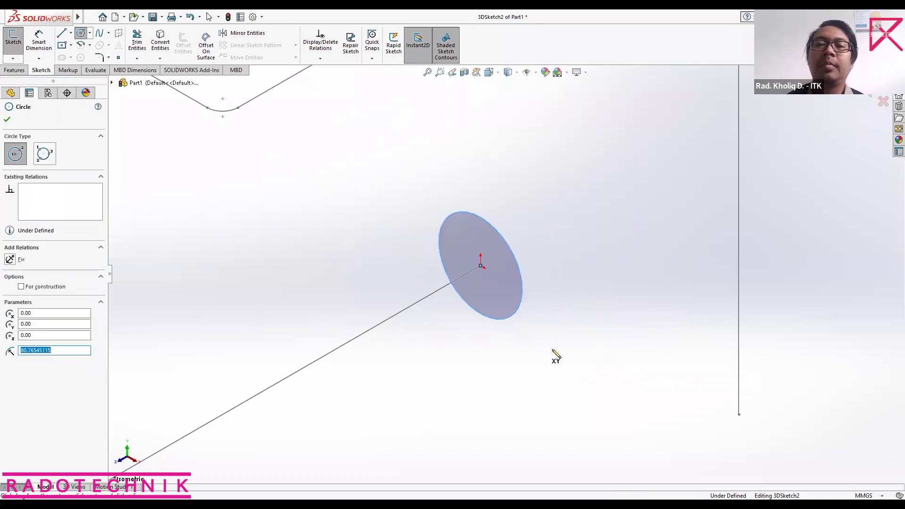
Step: Dimension the circle's diameter, set it to 127 mm and exit the sketch
key("d")
left_click(519, 268)
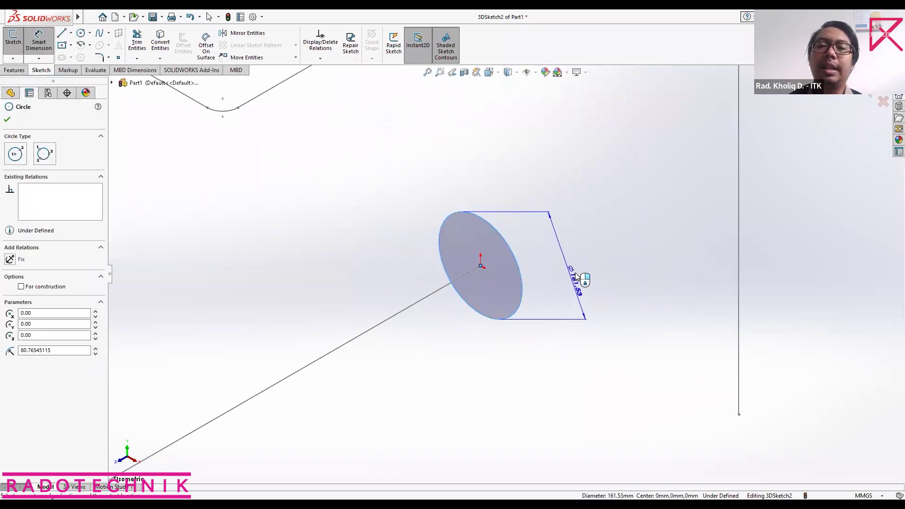
left_click(585, 293)
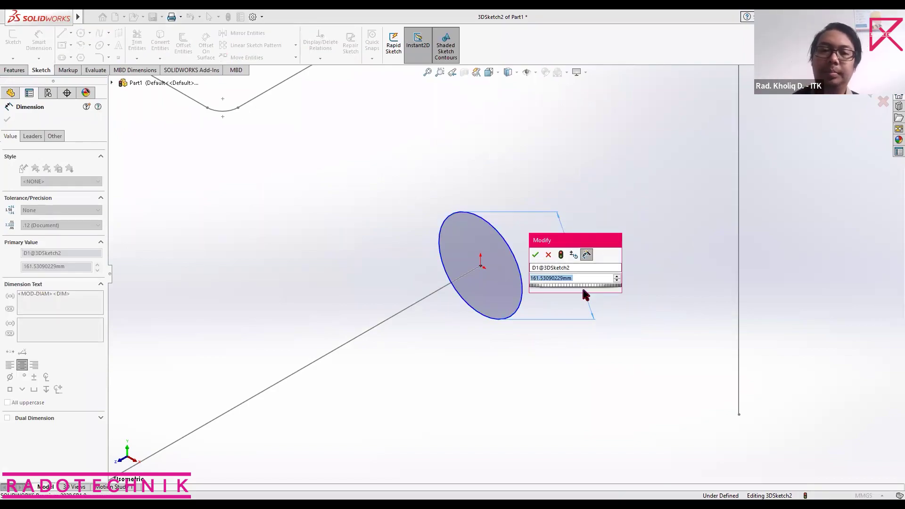
type("127")
key("Return")
key("f")
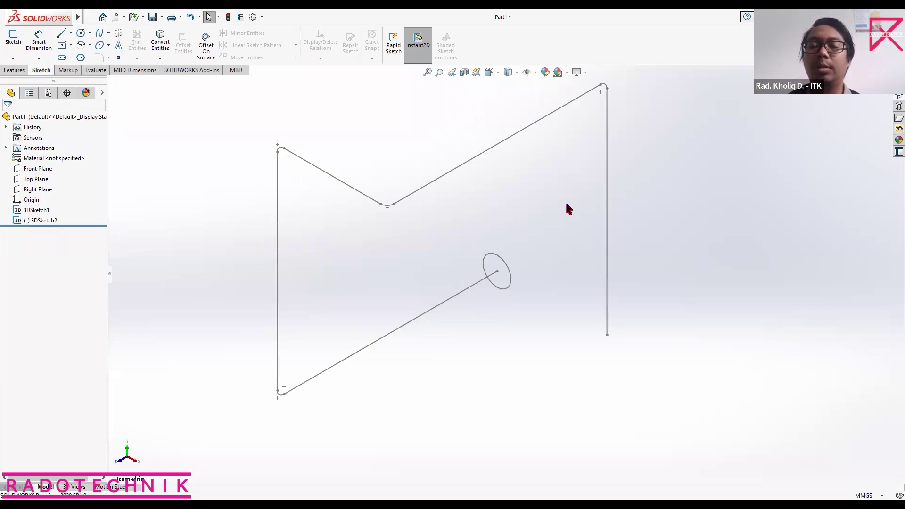
Step: Start a Swept Boss/Base with the filleted line path 3DSketch1 as the path and the circle in 3DSketch2 as the profile
left_click(11, 71)
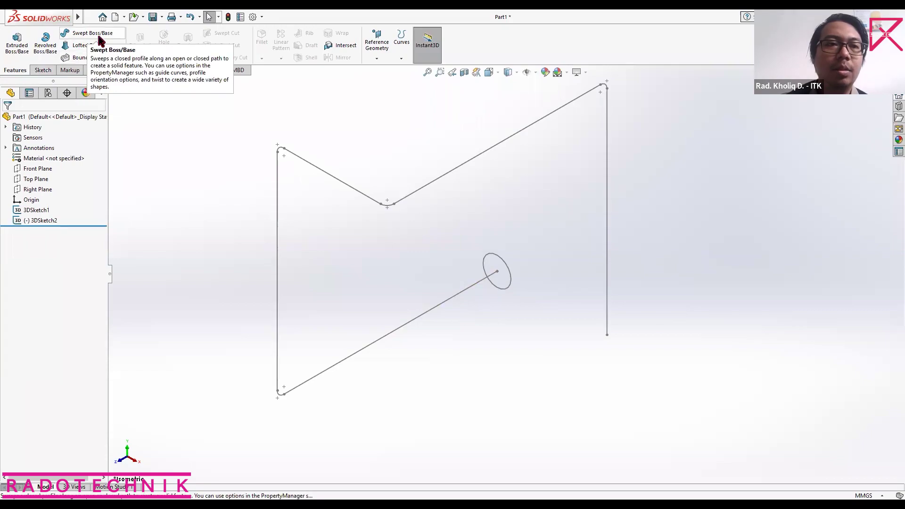
left_click(32, 69)
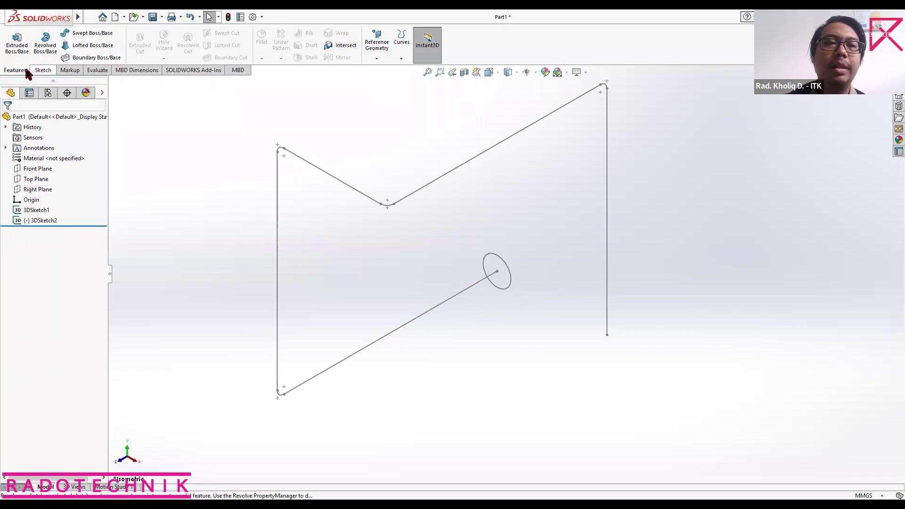
left_click(11, 71)
left_click(80, 33)
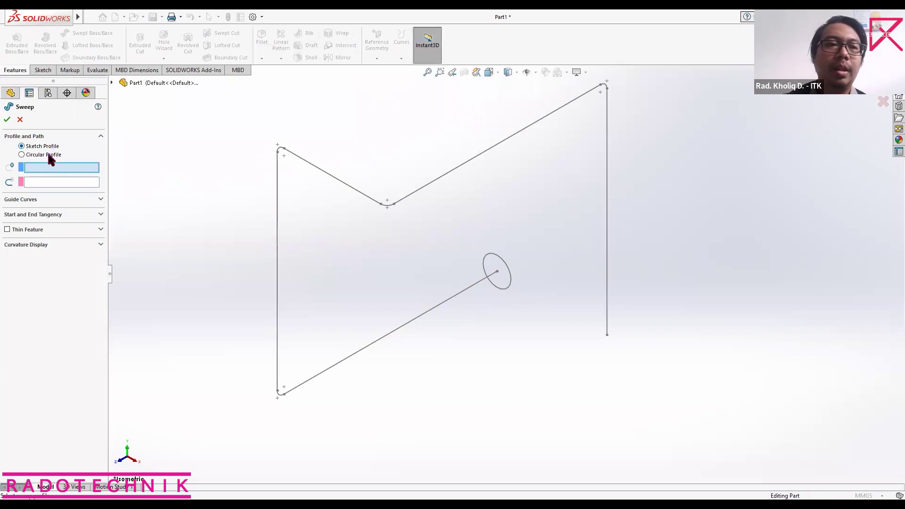
left_click(405, 195)
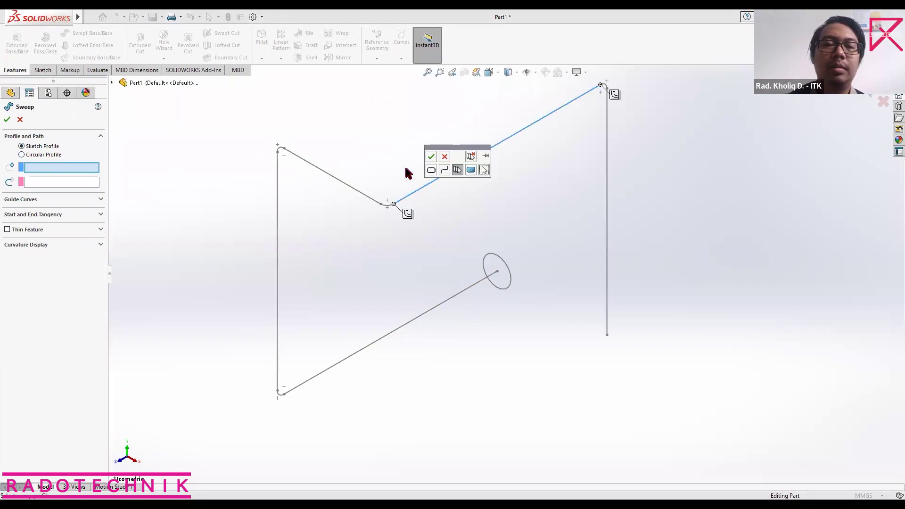
left_click(112, 83)
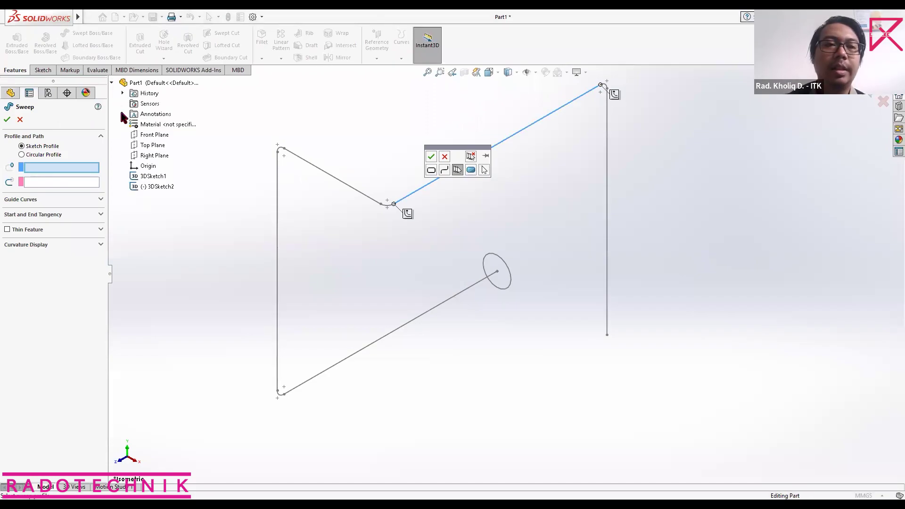
left_click(154, 176)
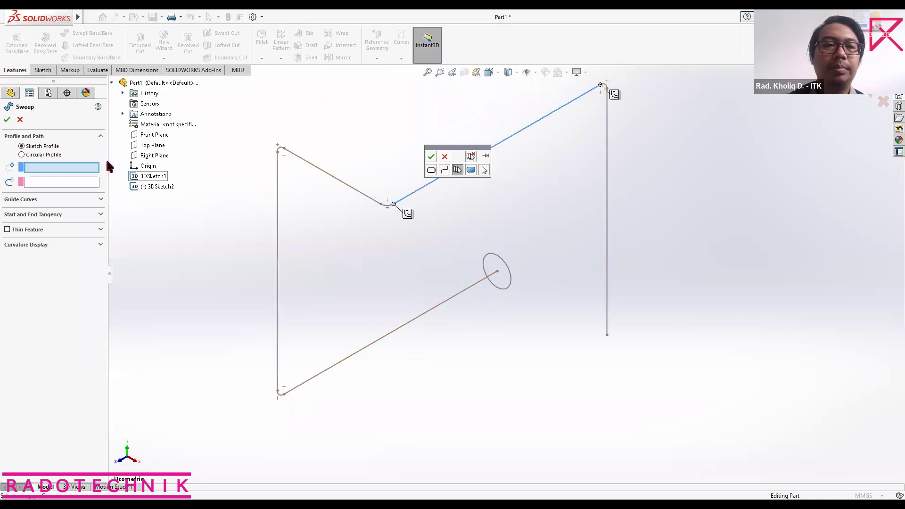
left_click(56, 169)
left_click(55, 184)
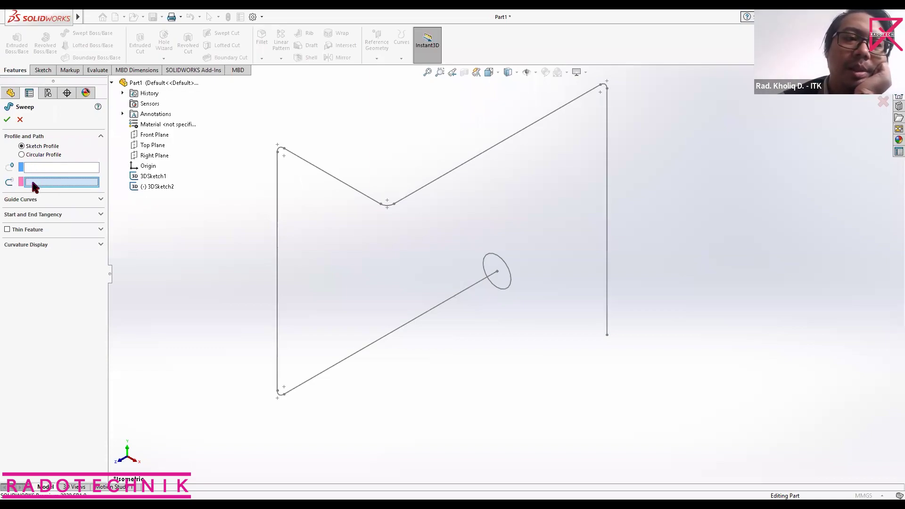
left_click(153, 177)
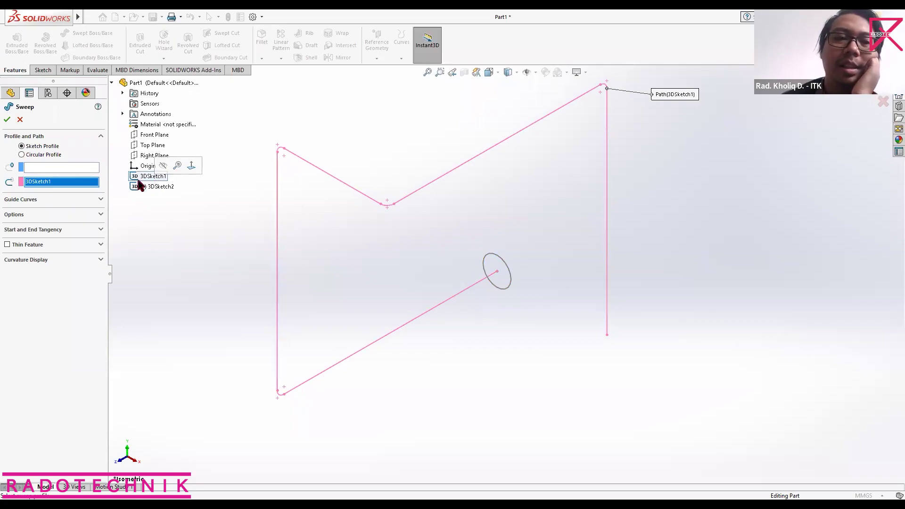
left_click(57, 167)
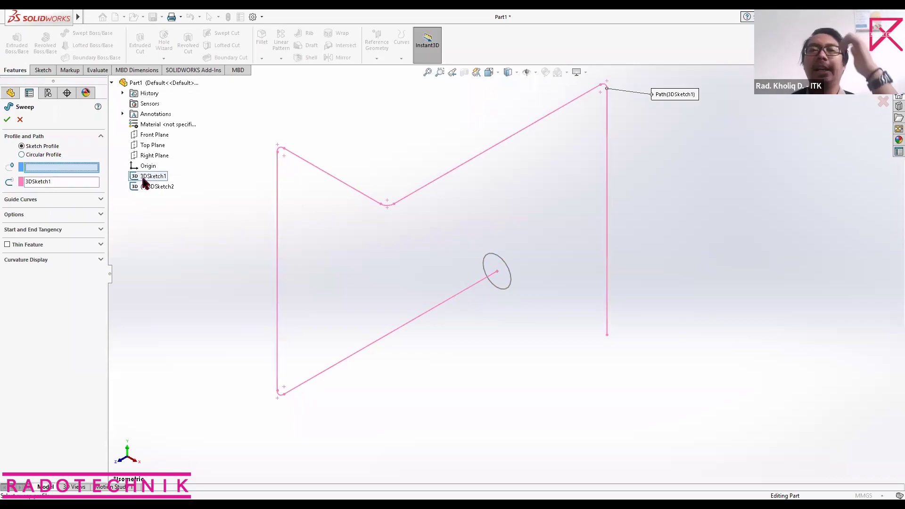
left_click(171, 188)
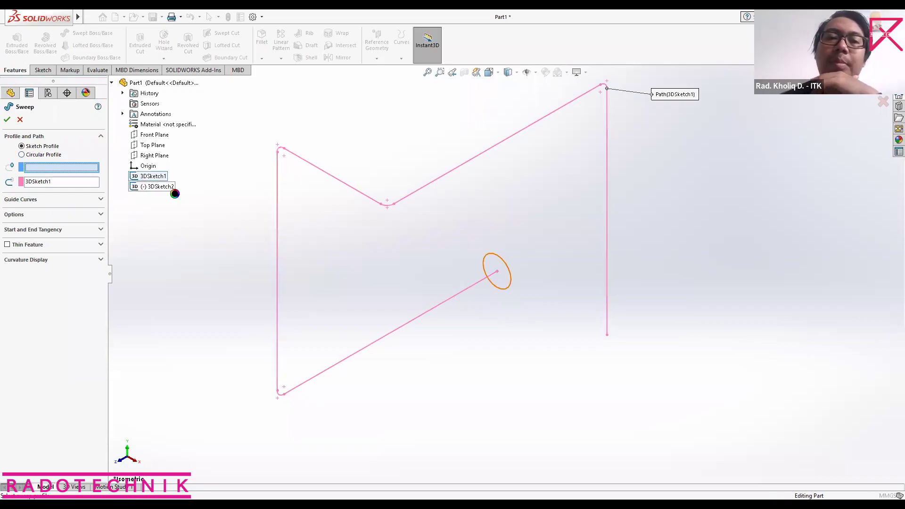
Step: Enable Merge tangent faces, keep Minimum Twist as the profile twist, inspect the sweep preview at the corners and cancel the sweep
left_click(89, 215)
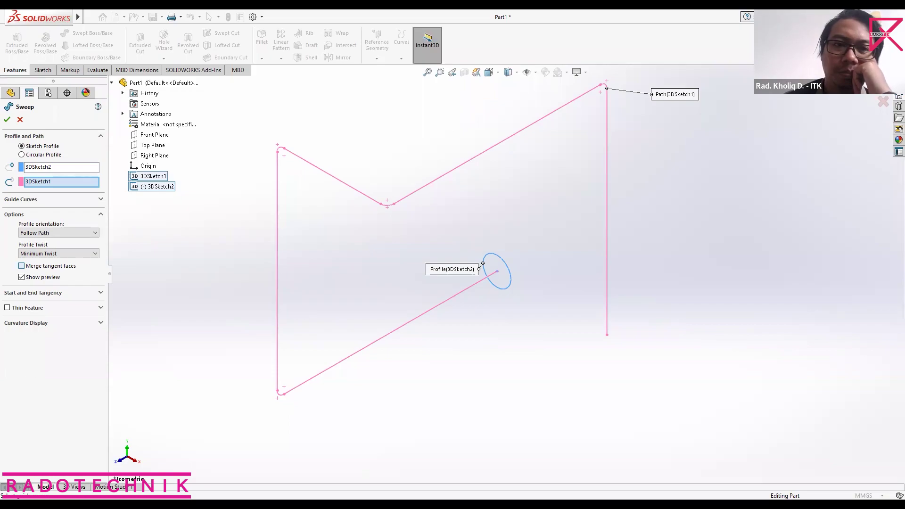
left_click(21, 266)
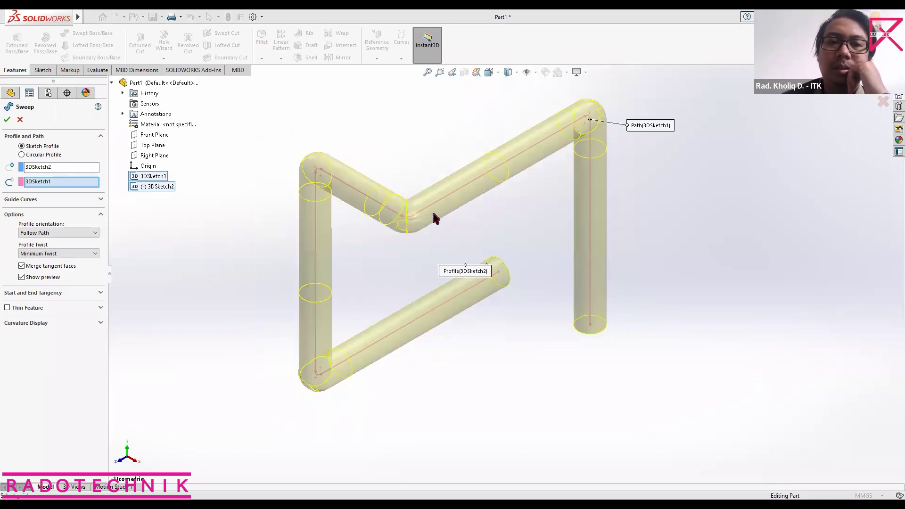
scroll(422, 228, "down", 6)
scroll(417, 278, "down", 2)
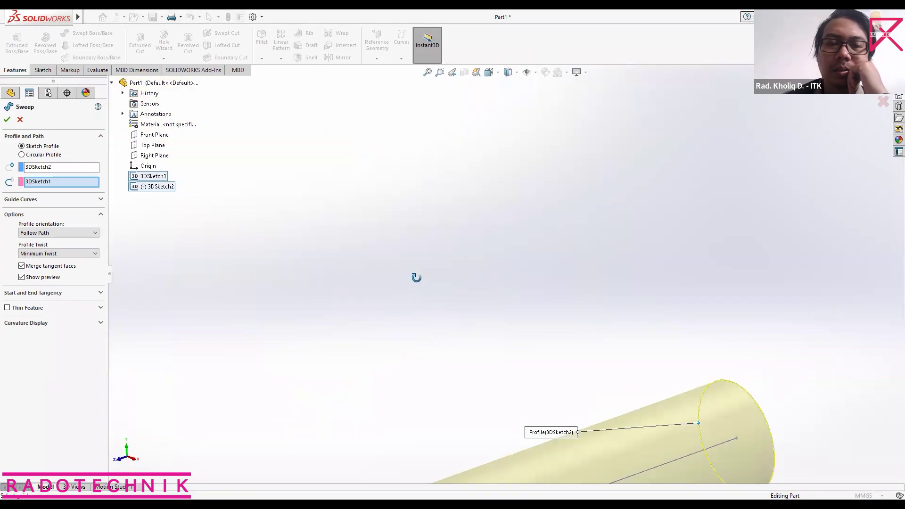
scroll(418, 281, "up", 5)
scroll(422, 288, "up", 5)
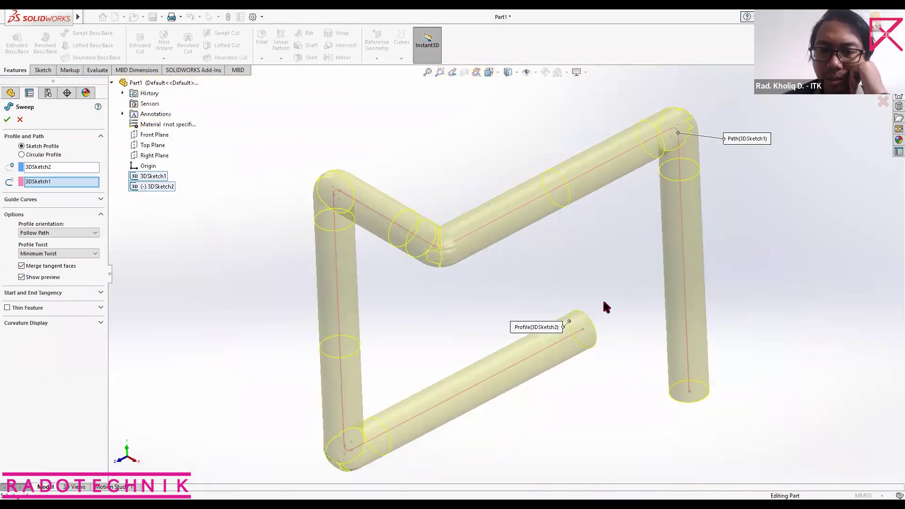
middle_click_drag(550, 258, 520, 201)
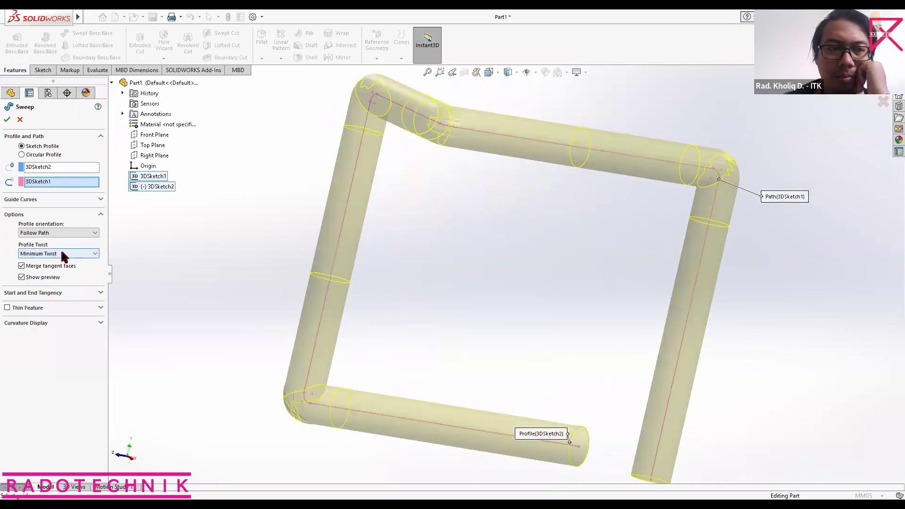
left_click(65, 255)
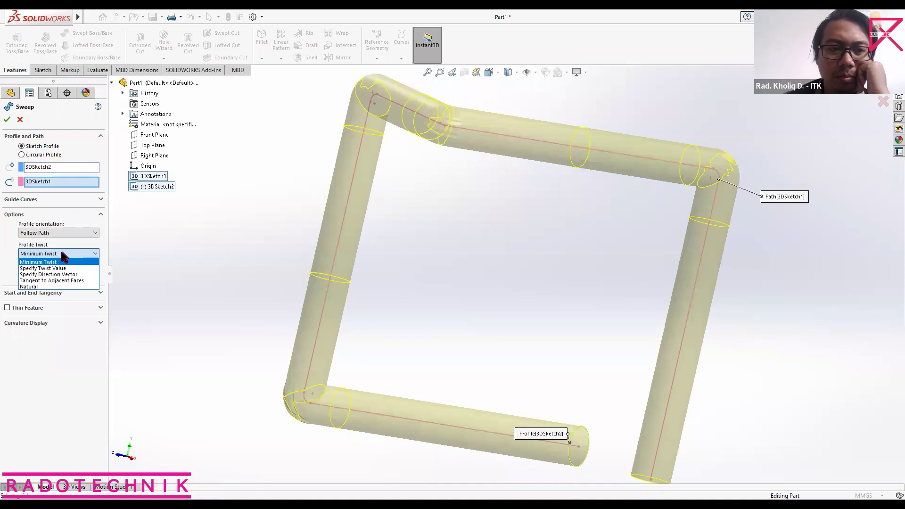
left_click(61, 262)
middle_click_drag(484, 288, 458, 294)
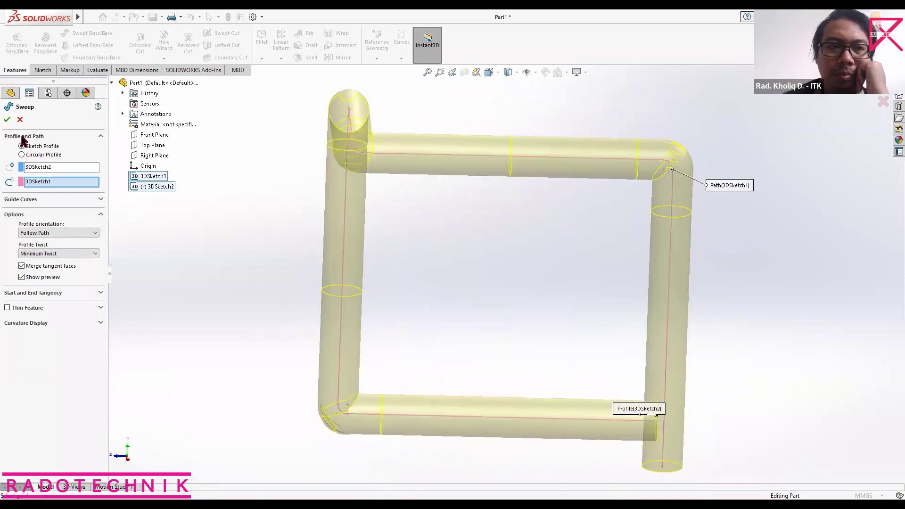
left_click(19, 119)
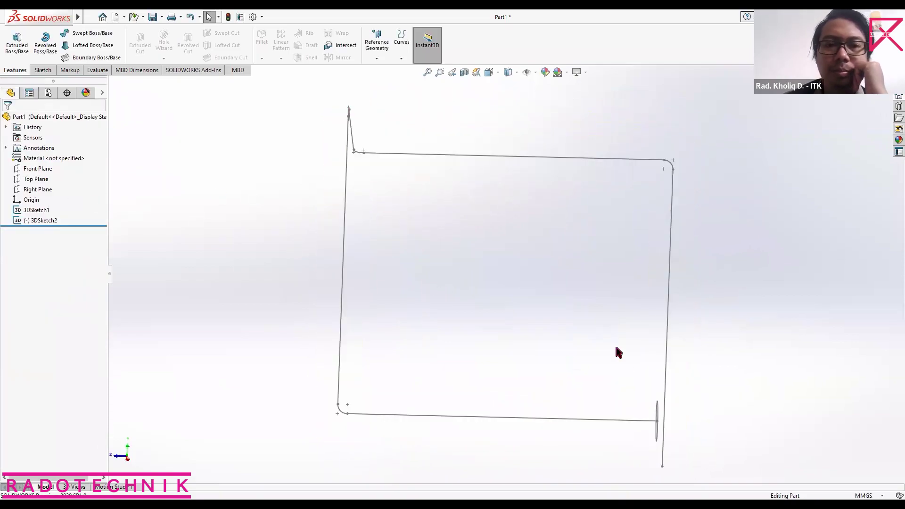
Step: Edit 3DSketch2 and set the circle's diameter to 76.2 mm
mouse_move(657, 382)
middle_mouse_down()
mouse_move(726, 376)
mouse_move(451, 376)
mouse_move(341, 389)
middle_mouse_up()
left_click(38, 220)
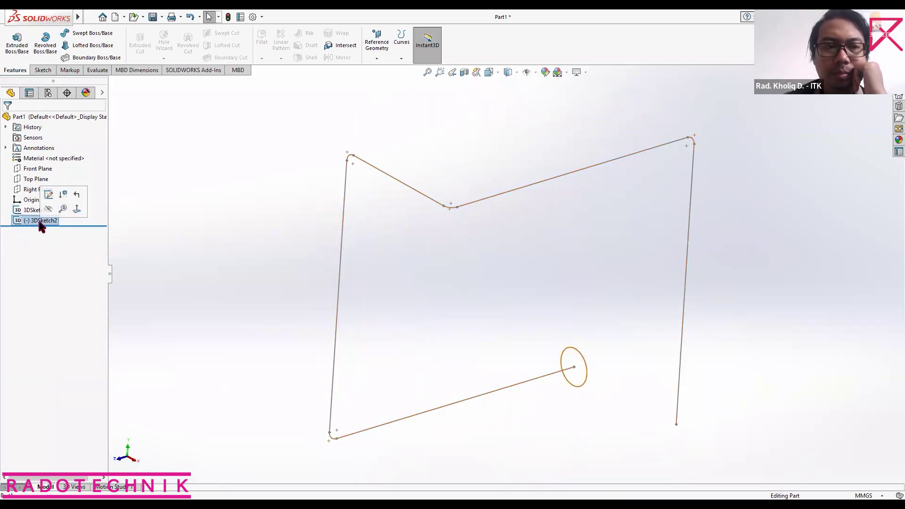
left_click(50, 196)
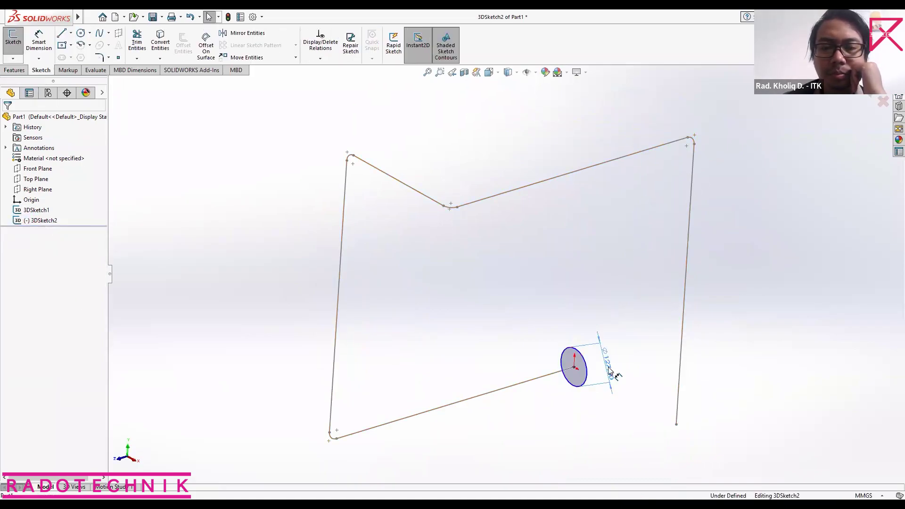
double_click(613, 372)
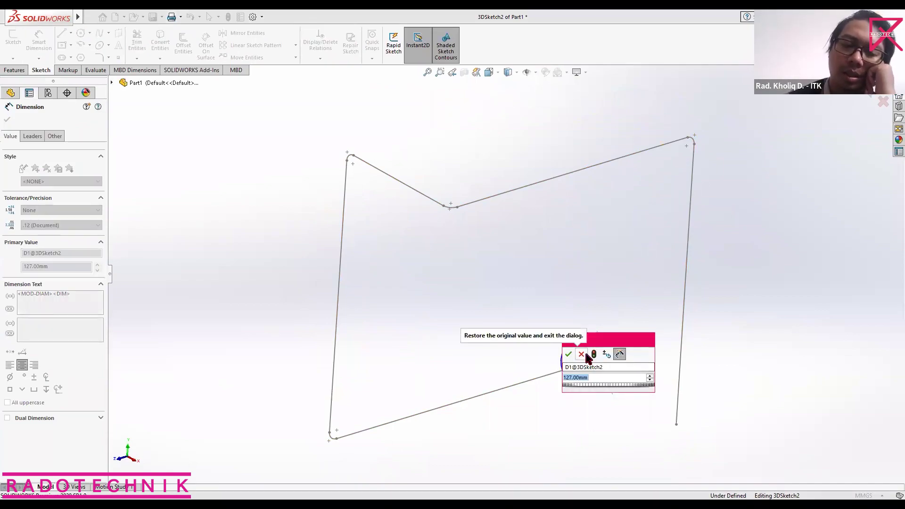
left_click(584, 355)
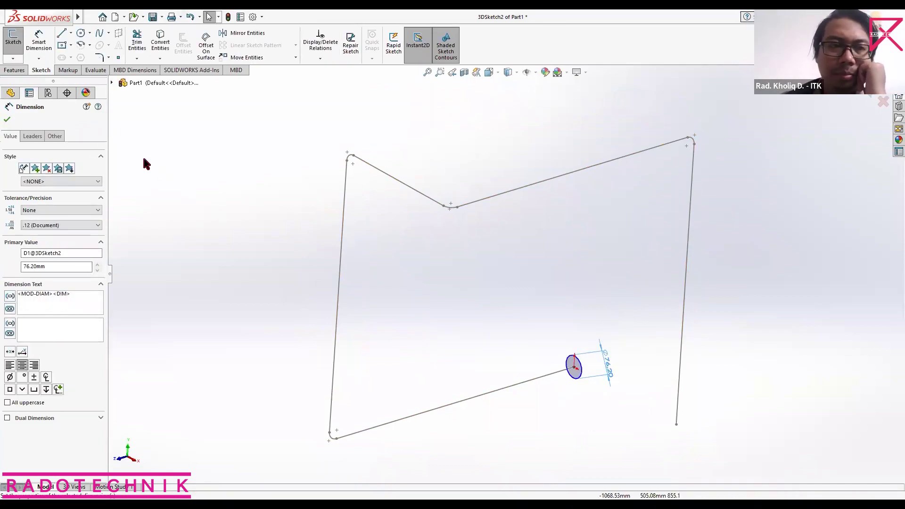
left_click(179, 120)
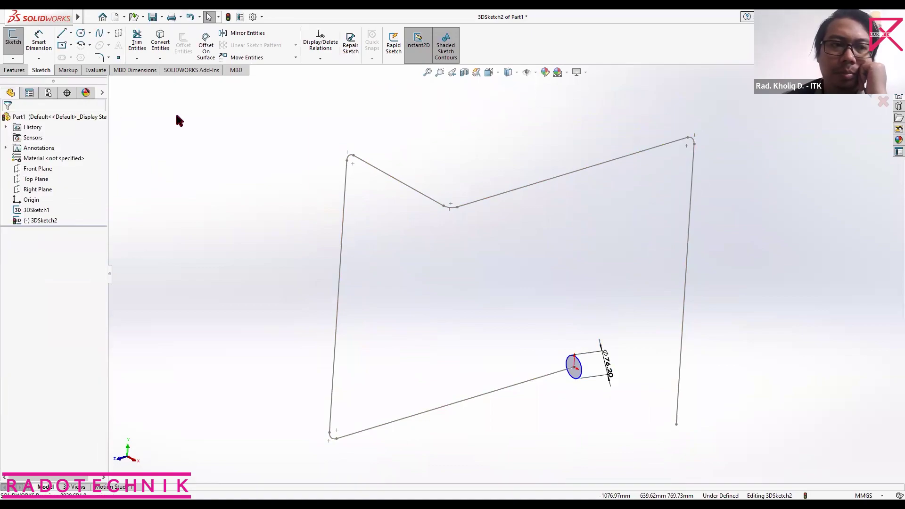
Step: Try to sweep the circle in 3DSketch2 along the path 3DSketch1 with Follow Path orientation and Minimum Twist
left_click(21, 70)
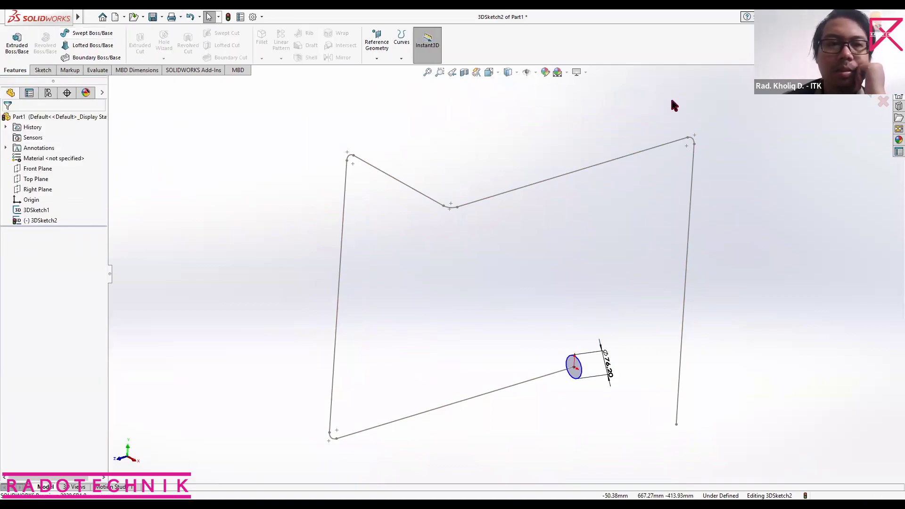
left_click(75, 34)
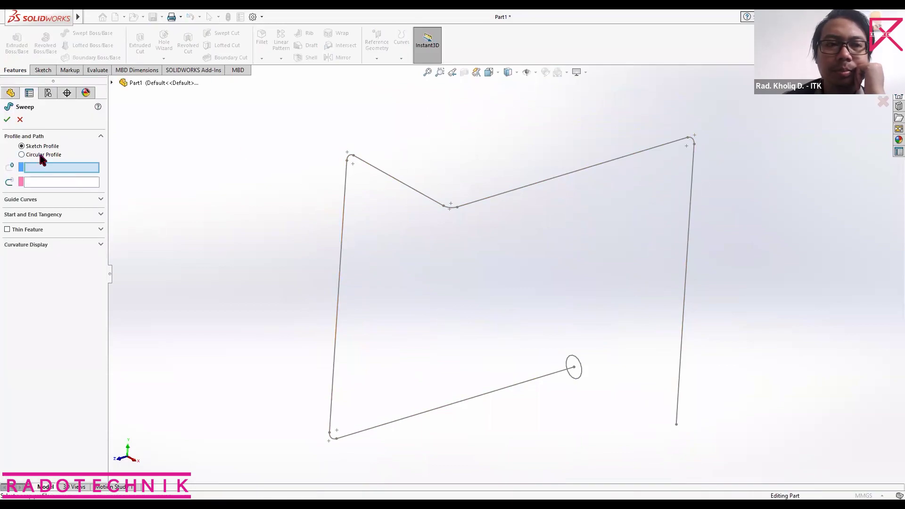
left_click(576, 362)
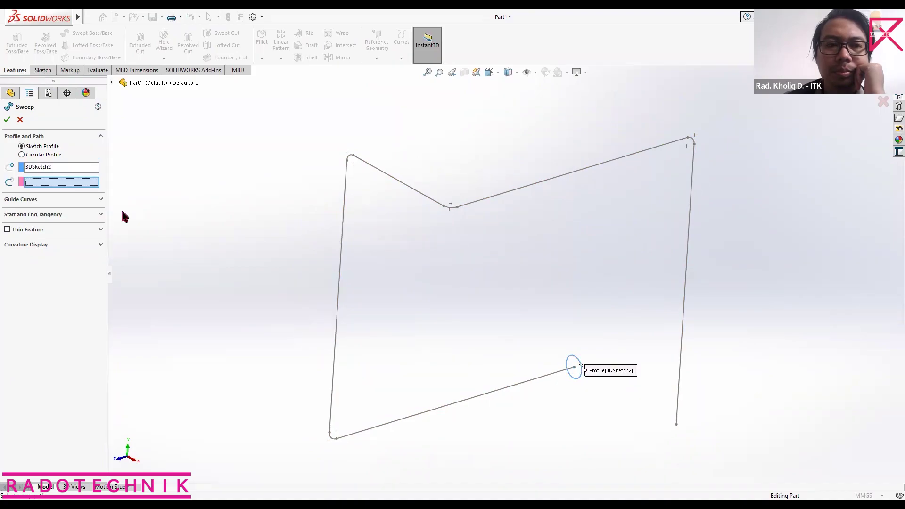
left_click(470, 399)
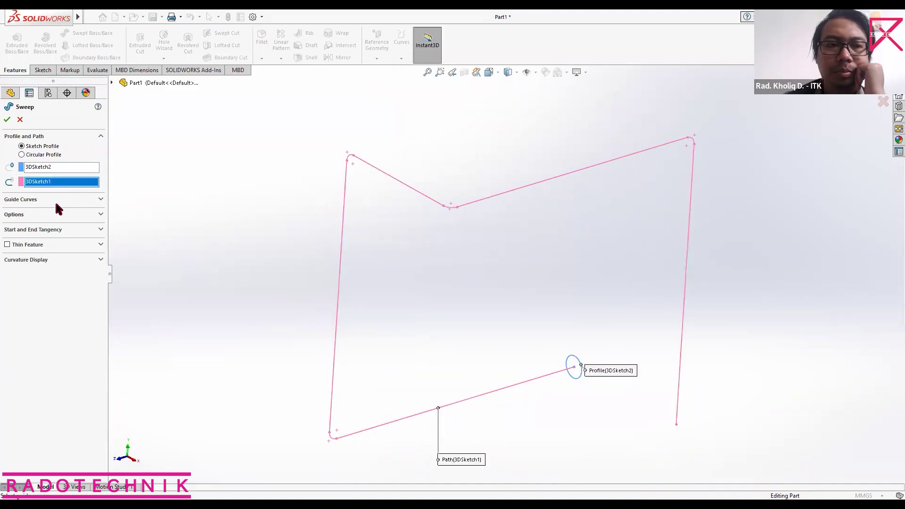
left_click(52, 218)
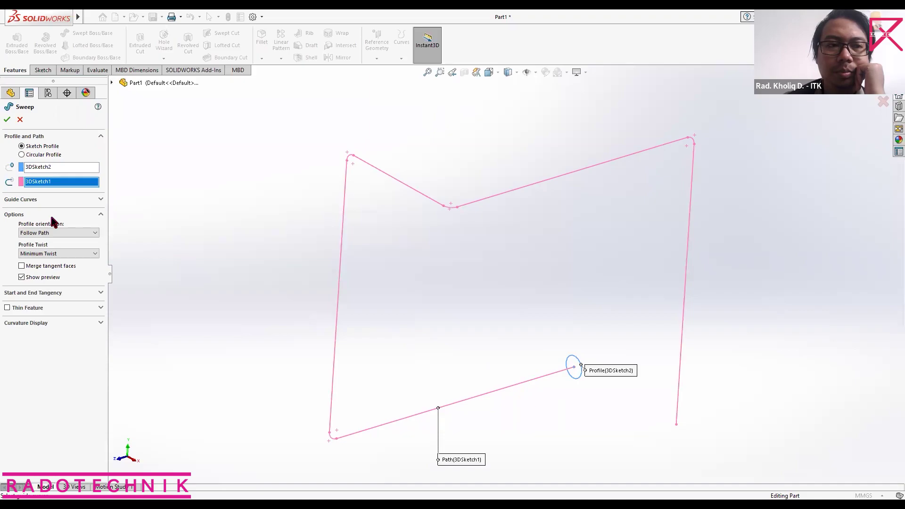
left_click(40, 281)
left_click(7, 120)
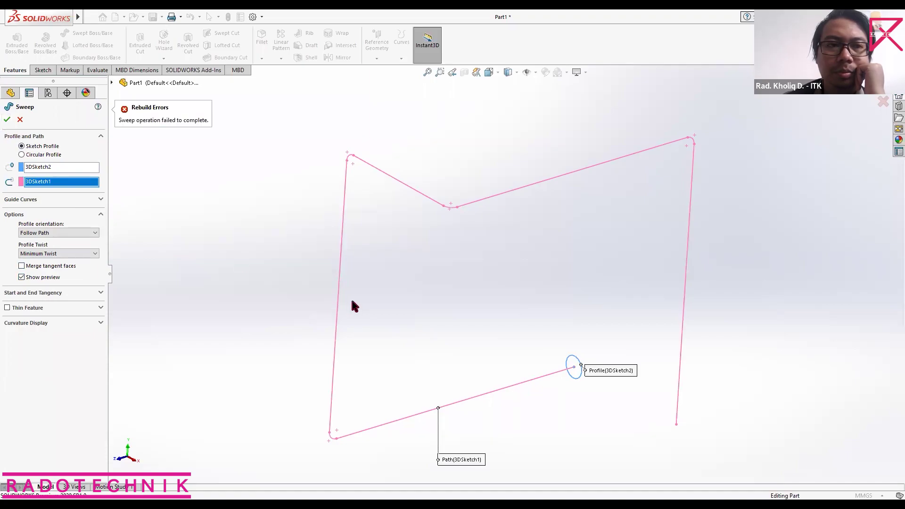
Step: Enable a one-direction Thin Feature of 1 mm, try the Circular Profile option, then return to Sketch Profile and reselect the 3DSketch2 circle
mouse_move(494, 325)
middle_mouse_down()
mouse_move(544, 303)
mouse_move(501, 333)
mouse_move(555, 318)
middle_mouse_up()
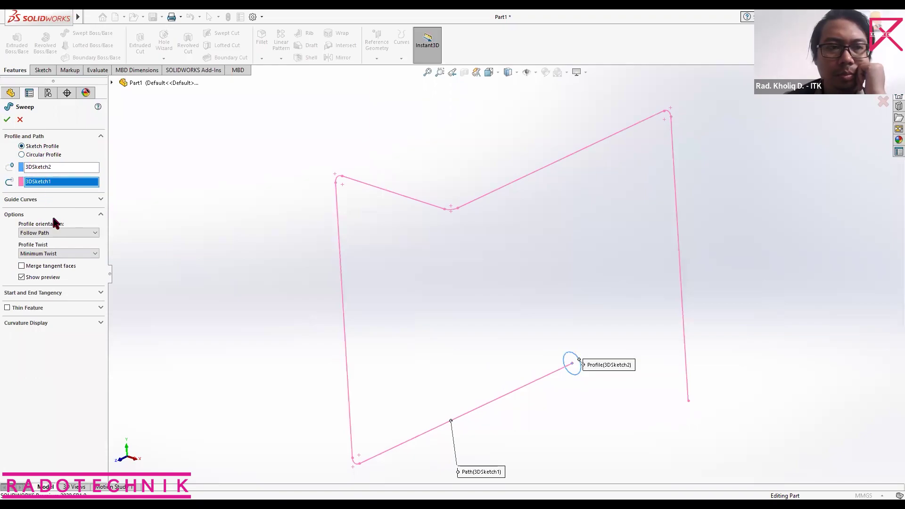
left_click(48, 293)
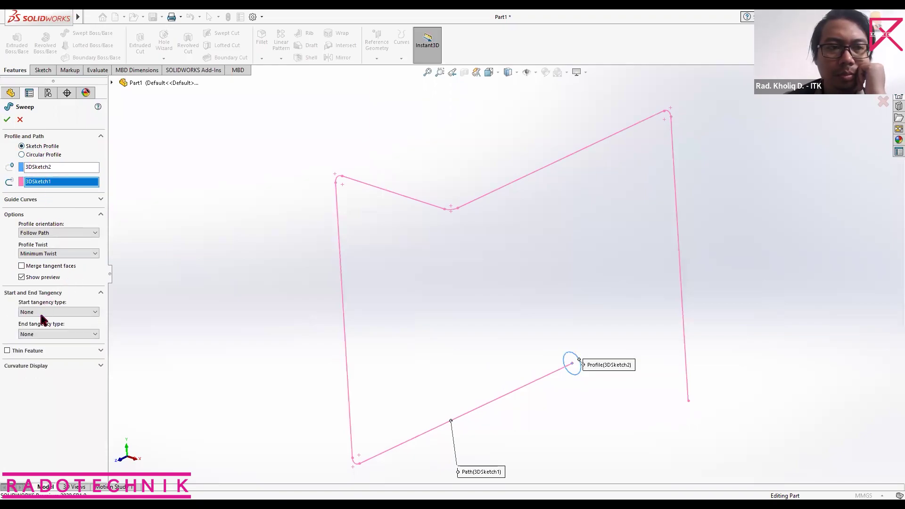
left_click(28, 352)
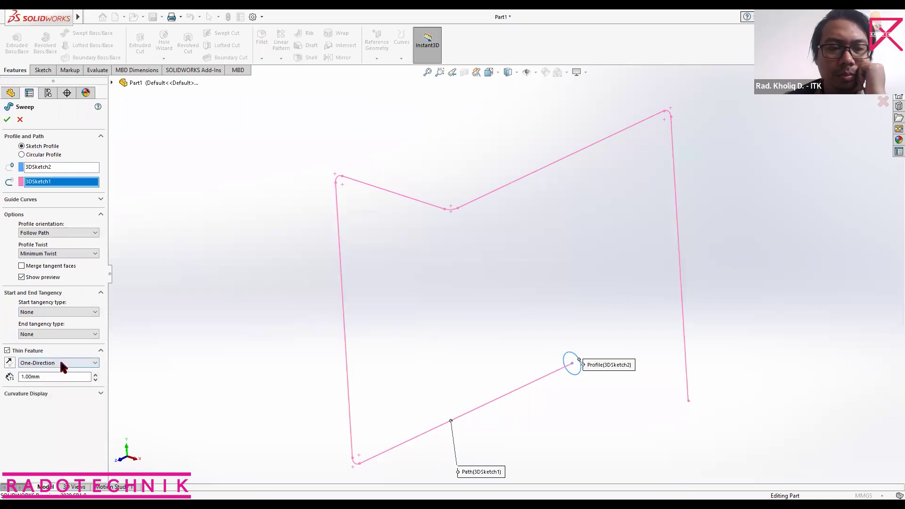
left_click(39, 155)
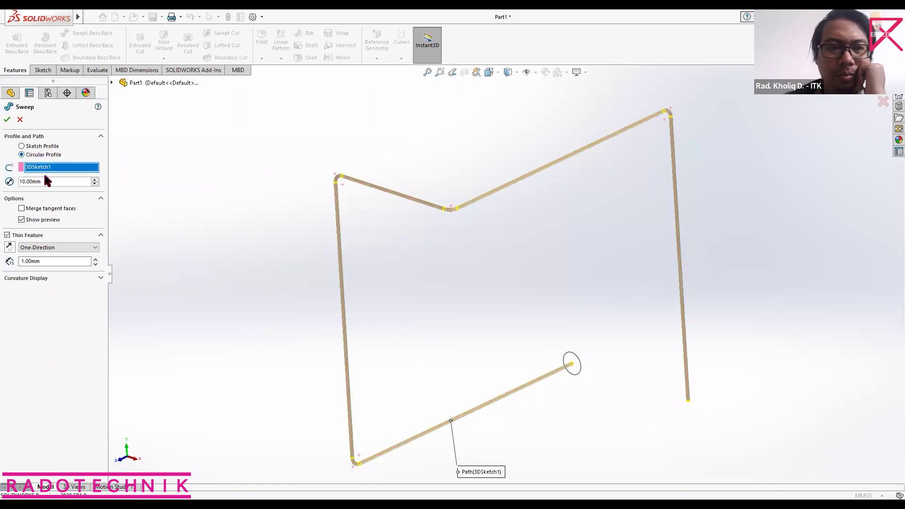
left_click(41, 147)
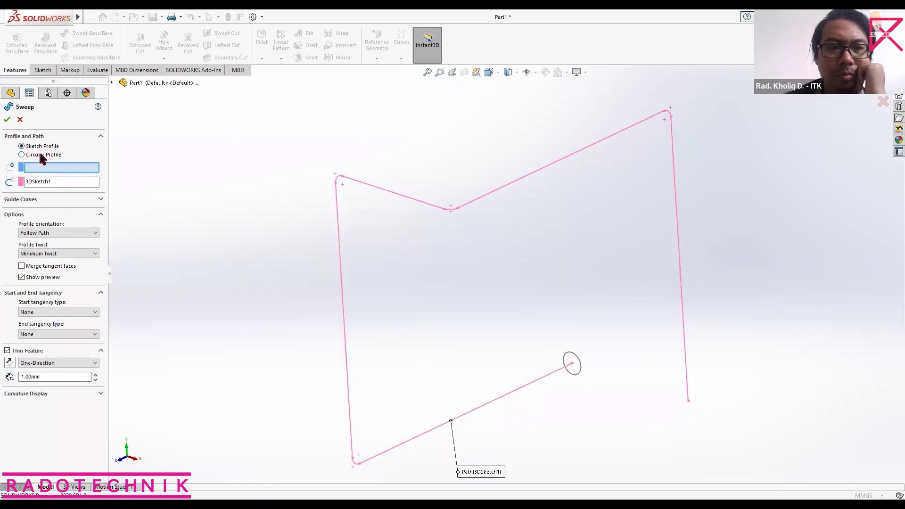
left_click(577, 363)
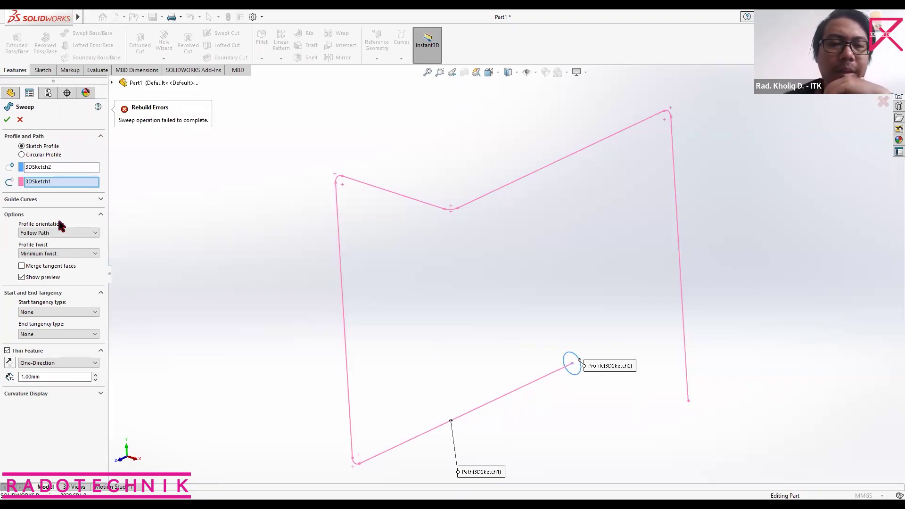
Step: Try a Circular Profile sweep along 3DSketch1, testing diameters of 70 mm and 60 mm and inspecting the preview at a corner and the open end
left_click(23, 155)
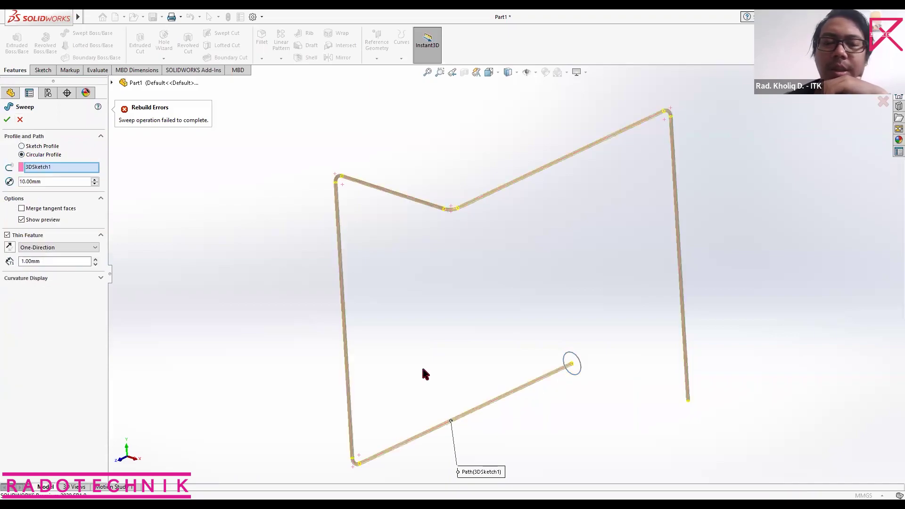
left_click(95, 180)
left_click(94, 180)
left_click(94, 180)
left_click(95, 179)
left_click(95, 179)
left_click(94, 179)
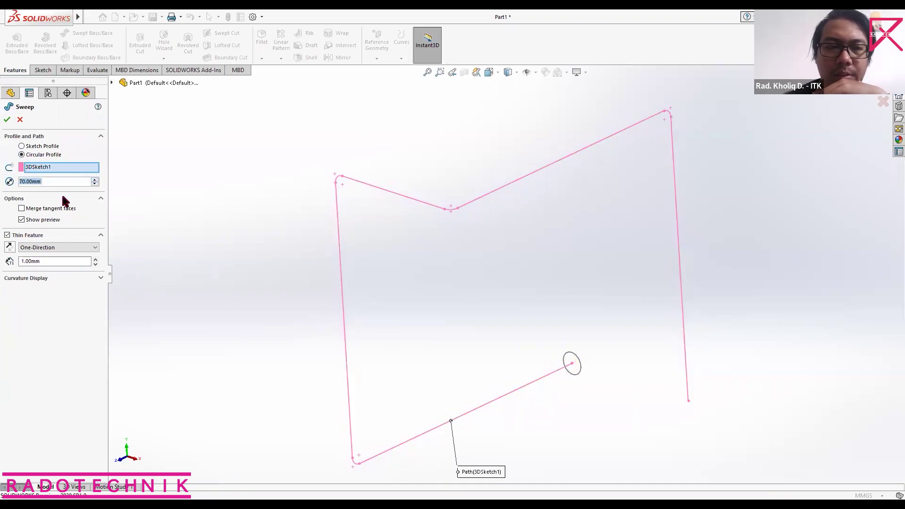
left_click(95, 183)
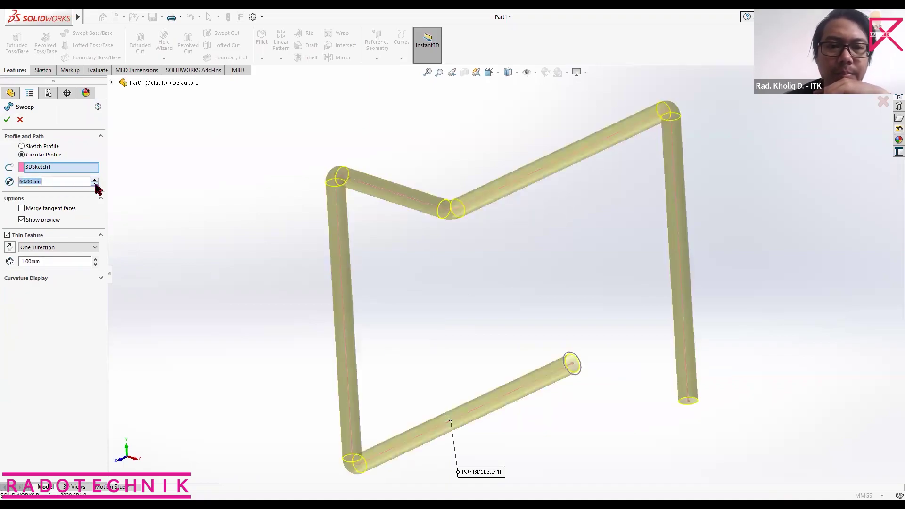
middle_click_drag(482, 377, 438, 327)
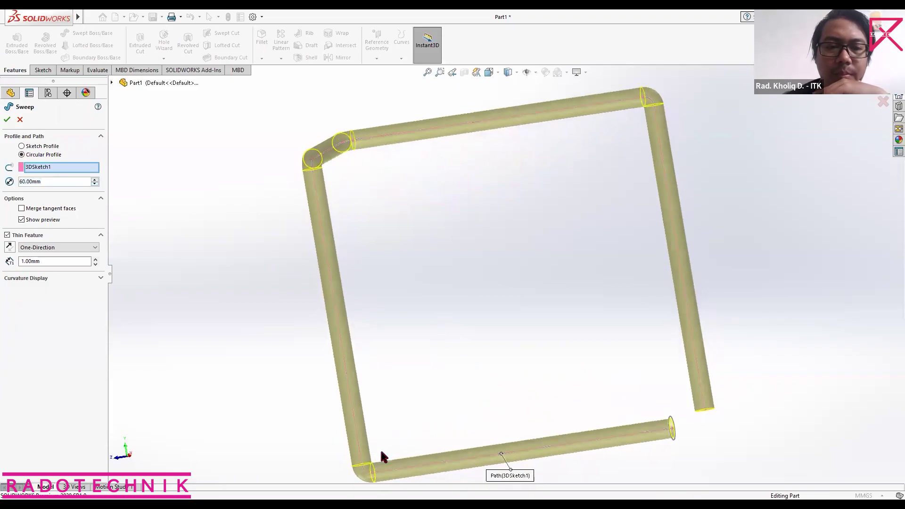
scroll(381, 454, "down", 5)
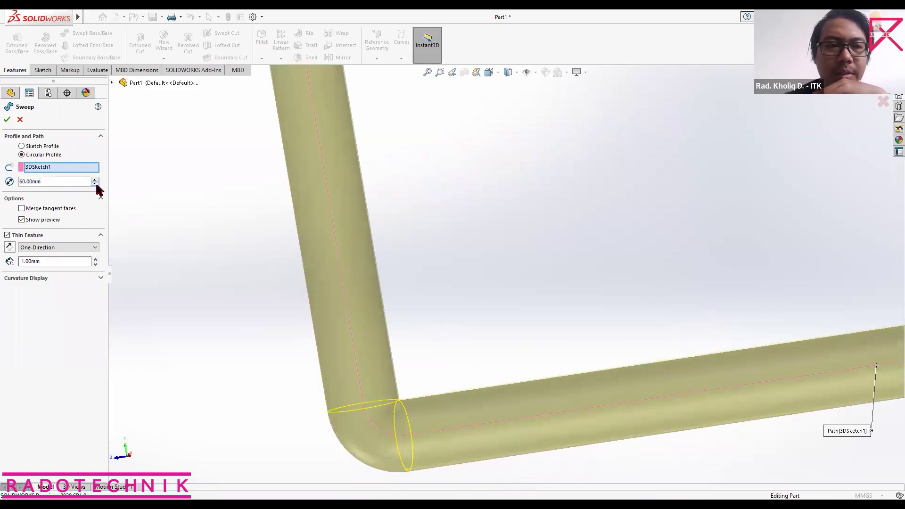
middle_click_drag(663, 362, 474, 376)
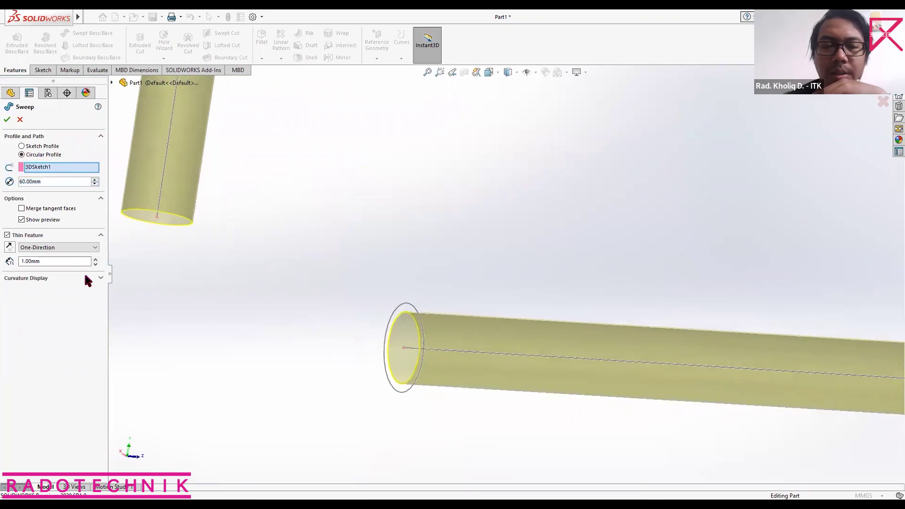
Step: Try other circular profile diameters, ending at 50 mm, and cancel the sweep
left_click(94, 184)
left_click(95, 179)
left_click(95, 180)
left_click(95, 184)
left_click(95, 183)
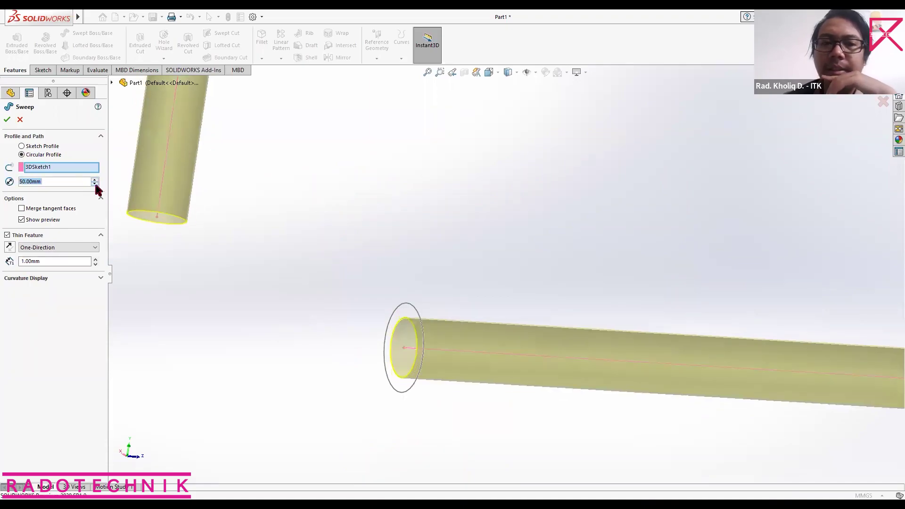
left_click(20, 119)
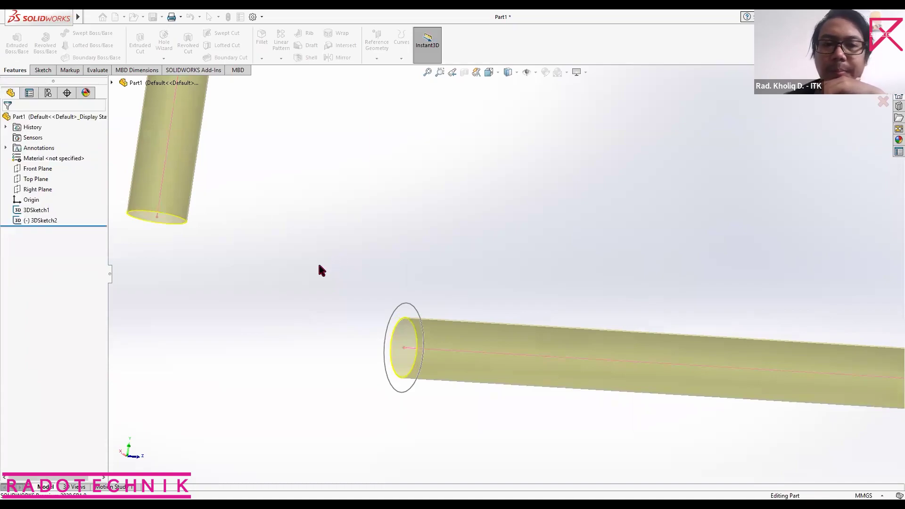
Step: Edit 3DSketch2 and set the circle's diameter to 30 mm
mouse_move(325, 294)
middle_mouse_down()
mouse_move(478, 329)
mouse_move(512, 319)
mouse_move(674, 386)
mouse_move(605, 404)
middle_mouse_up()
scroll(478, 329, "up", 9)
left_click(30, 220)
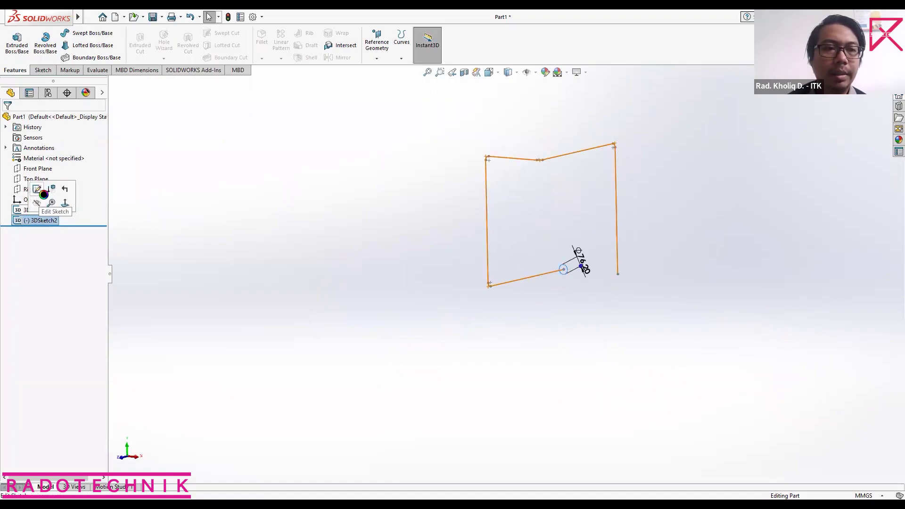
left_click(44, 197)
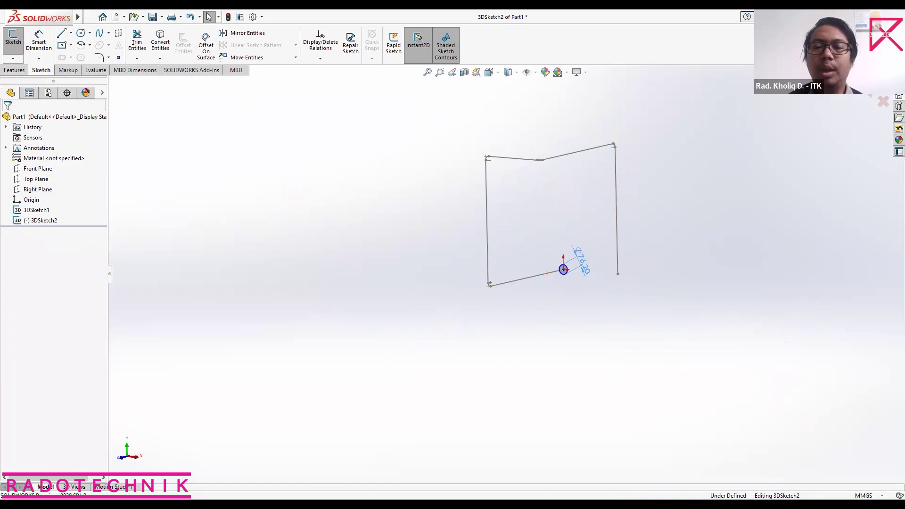
left_click(587, 269)
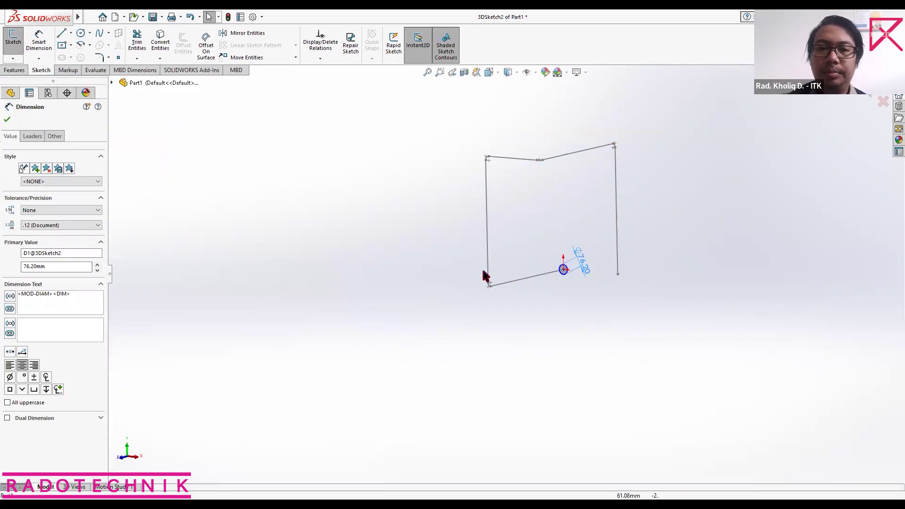
double_click(64, 267)
type("3")
type("0mm")
key("Return")
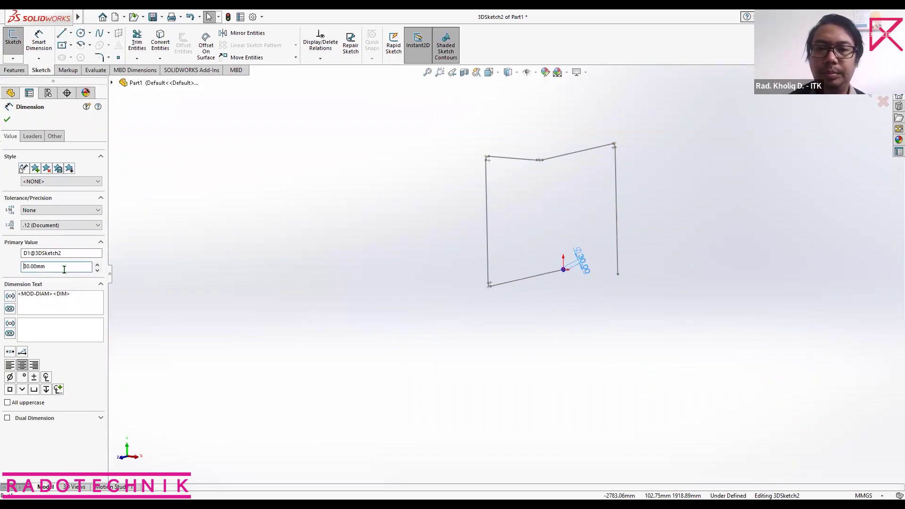
left_click(8, 120)
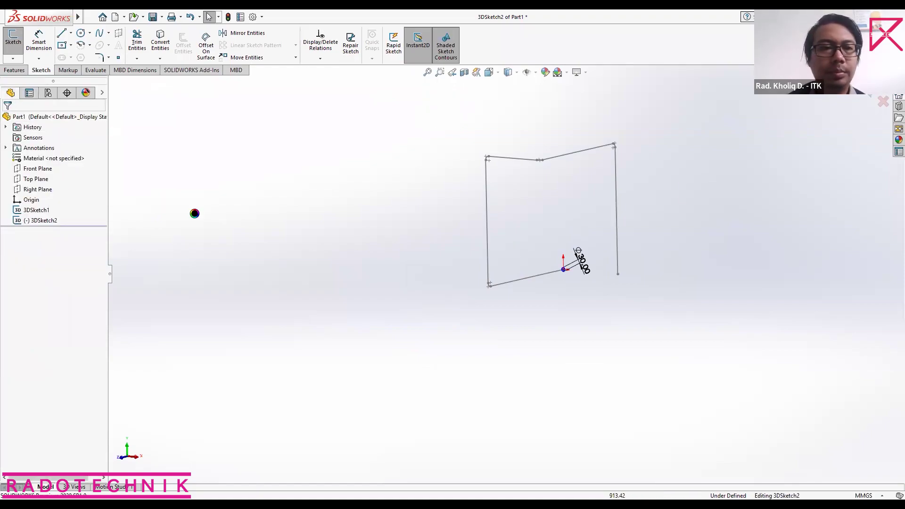
Step: Set up a sweep of the 3DSketch2 circle along the path 3DSketch1 with Follow Path orientation and Minimum Twist
double_click(42, 221)
left_click(88, 37)
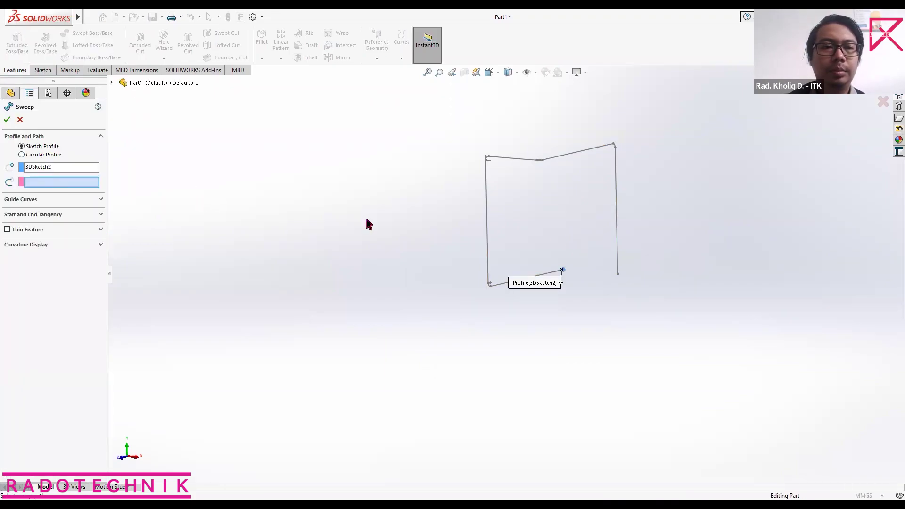
left_click(483, 217)
scroll(563, 267, "down", 5)
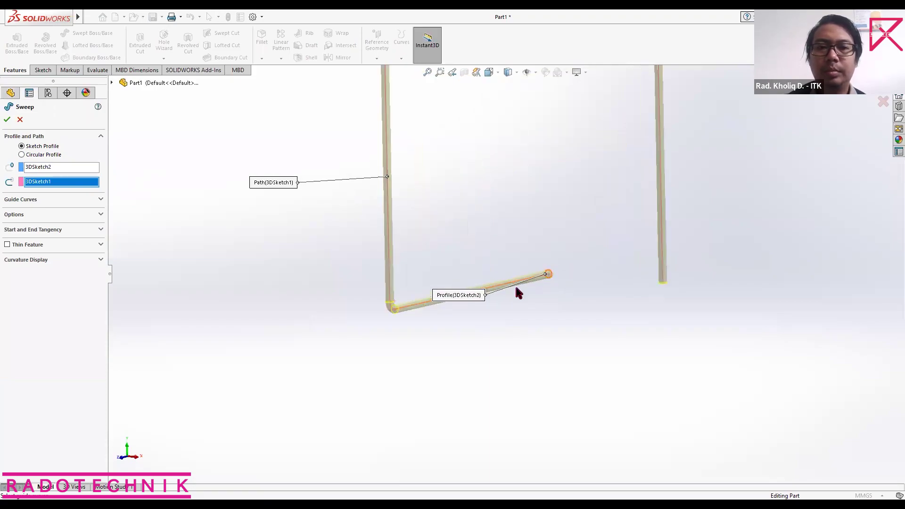
left_click(34, 230)
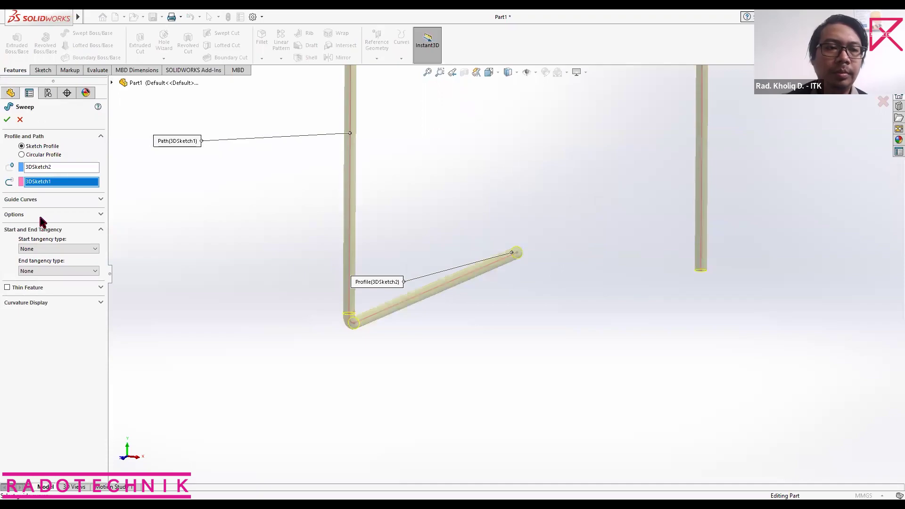
left_click(42, 216)
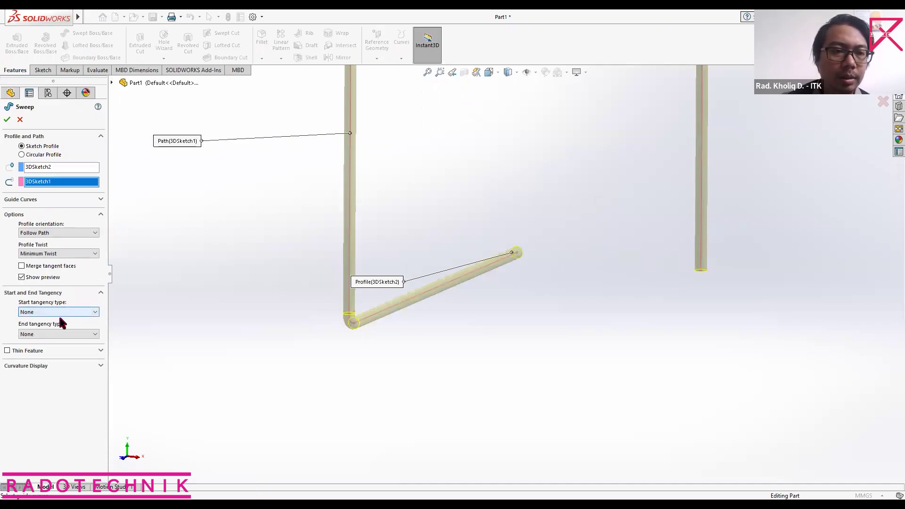
Step: Try a 1 mm one-direction Thin Feature, inspect the wall at the pipe's open end, and disable it for comparison
left_click(48, 355)
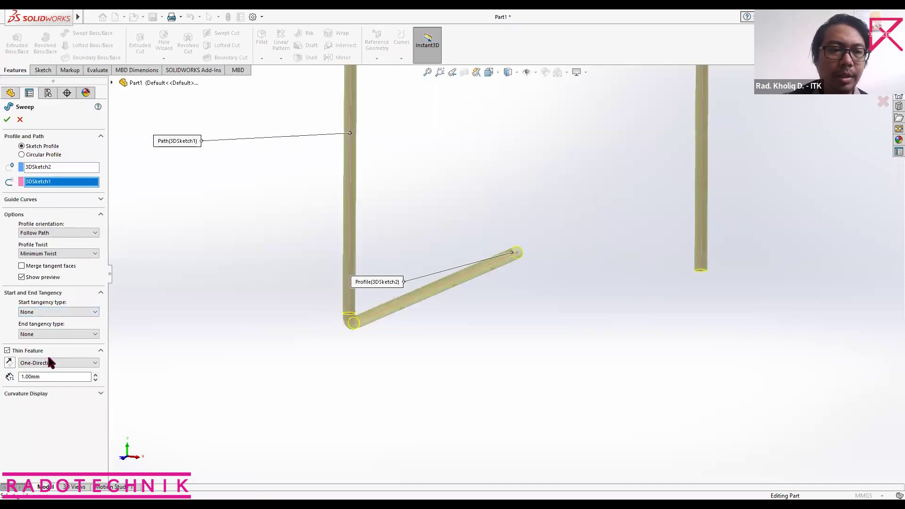
scroll(517, 256, "down", 5)
middle_click_drag(513, 257, 198, 272)
middle_click_drag(531, 267, 396, 273, "ctrl")
middle_click_drag(508, 280, 552, 286)
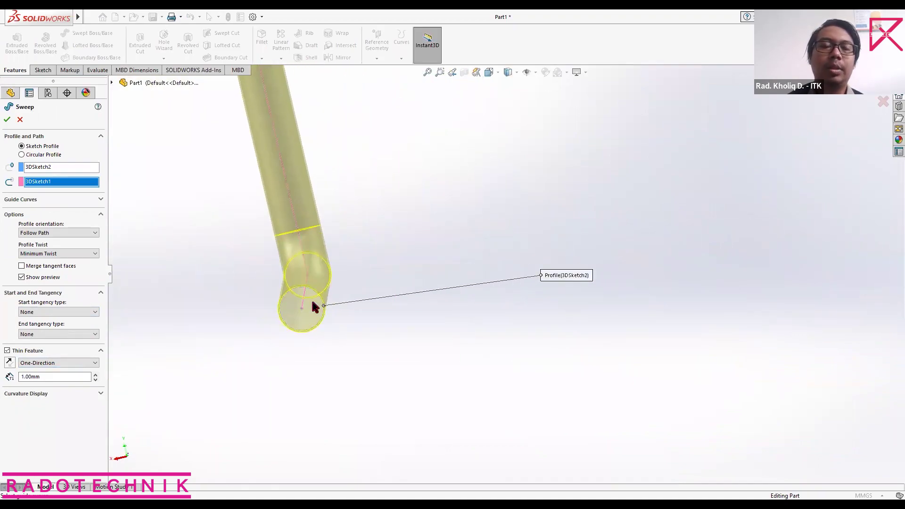
scroll(313, 307, "down", 5)
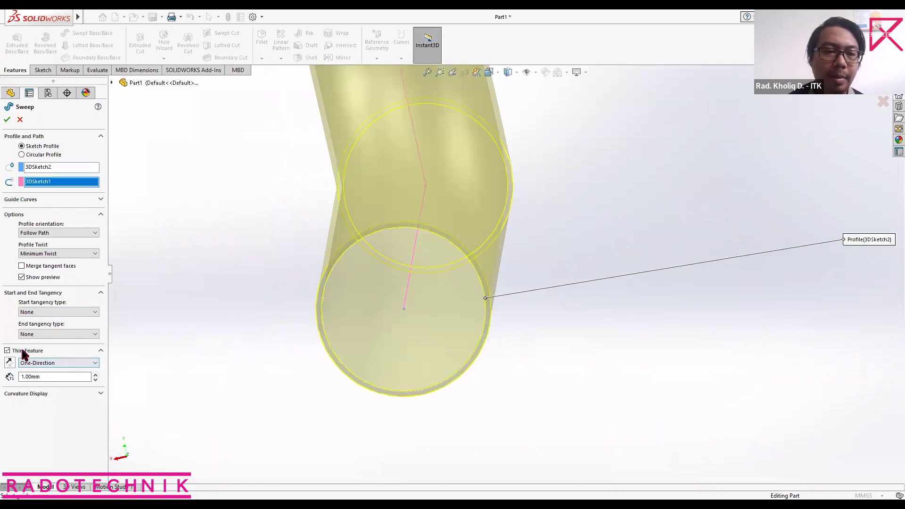
left_click(24, 353)
middle_click_drag(415, 307, 418, 302)
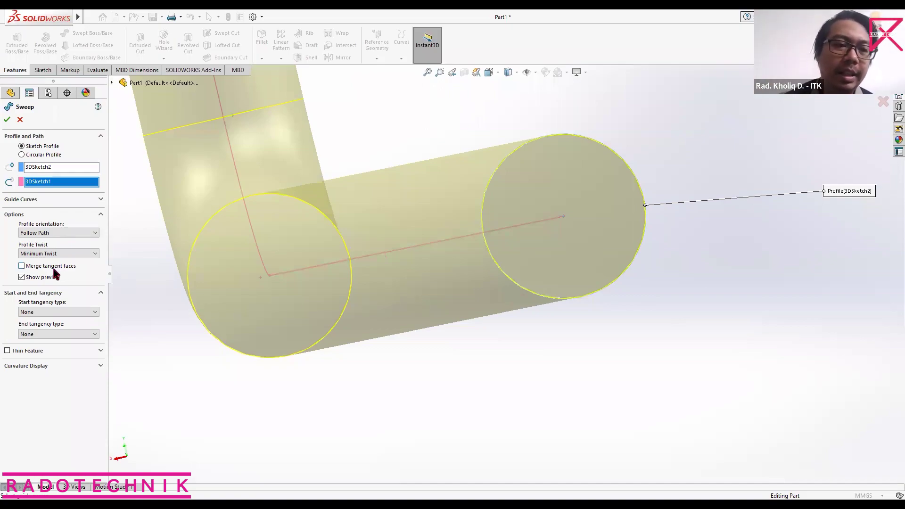
Step: Enable a one-direction Thin Feature for the sweep and set its thickness to 3 mm
left_click(24, 355)
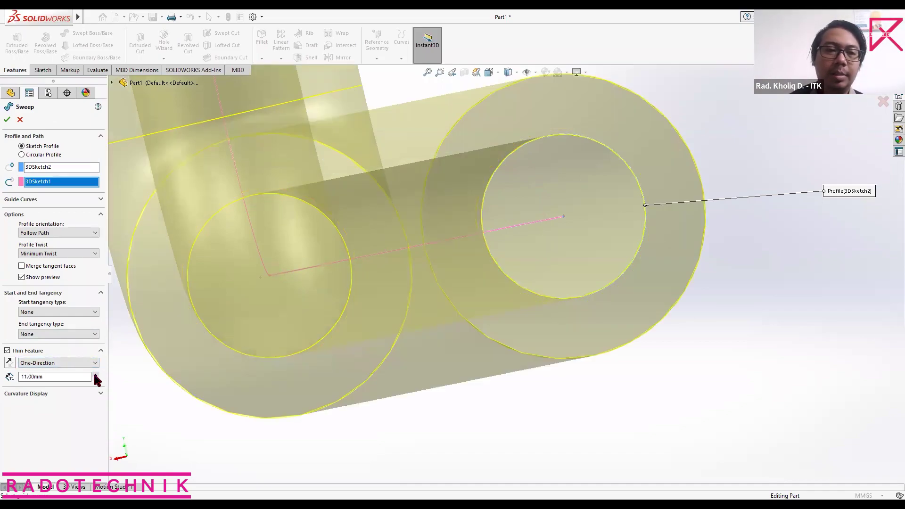
double_click(33, 377)
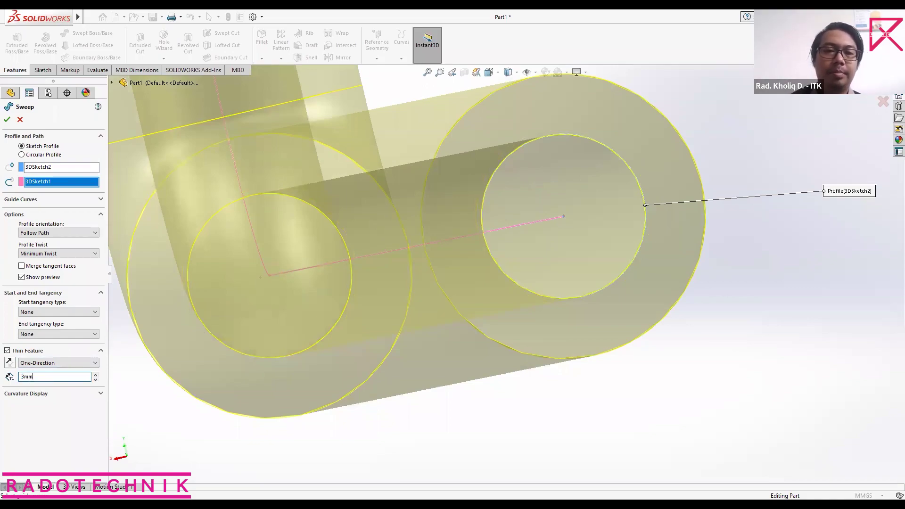
key("Return")
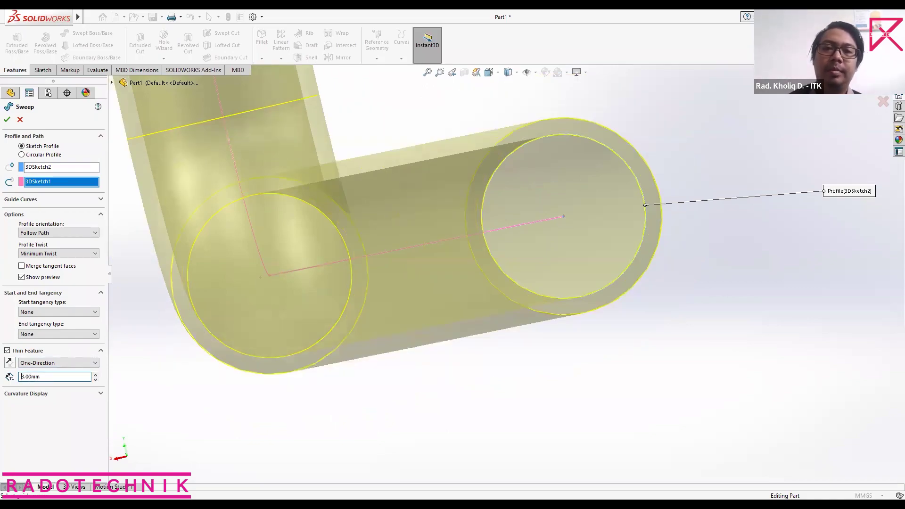
Step: Reverse the thin wall direction back and forth to compare the wall inside and outside the profile circle
left_click(9, 363)
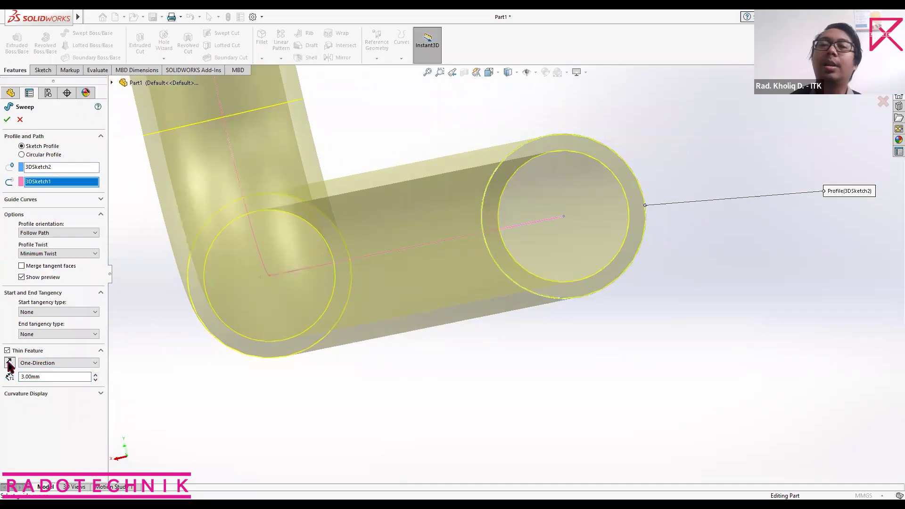
left_click(9, 364)
left_click(9, 364)
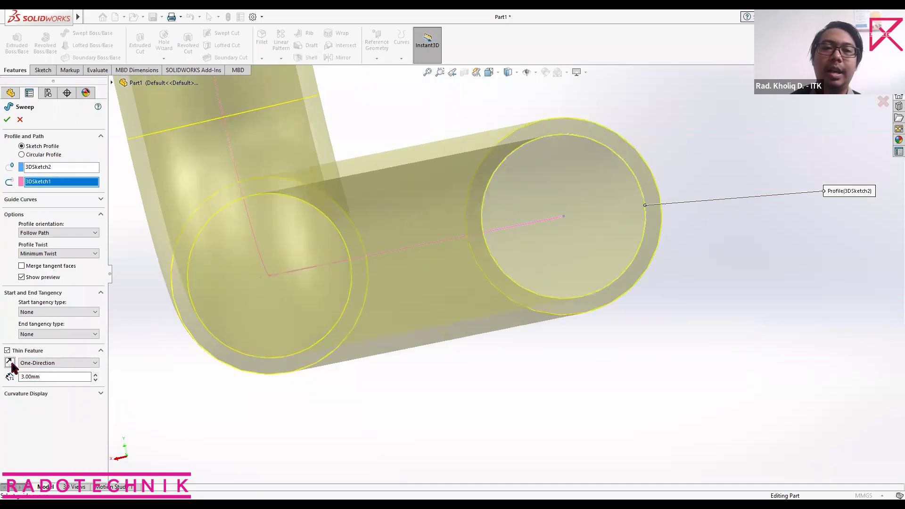
left_click(10, 364)
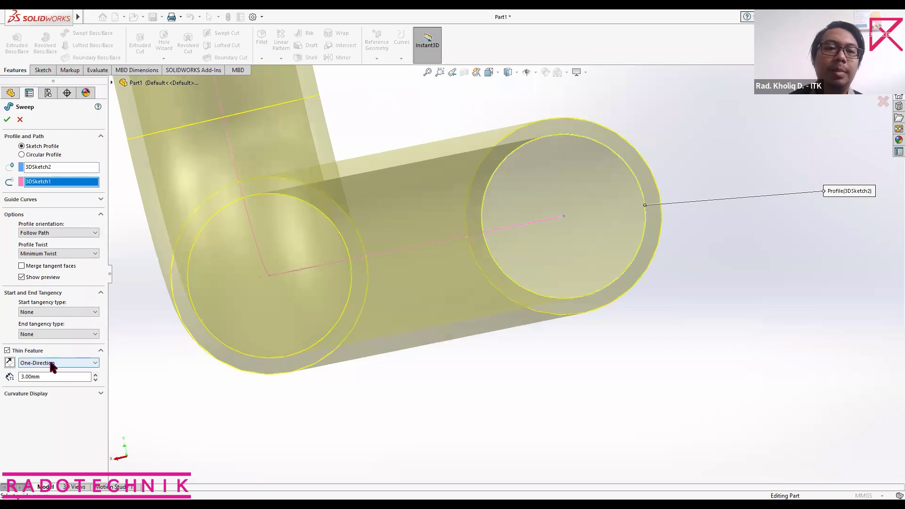
Step: Try the Mid-Plane thin feature type and return to One-Direction
left_click(53, 364)
left_click(52, 377)
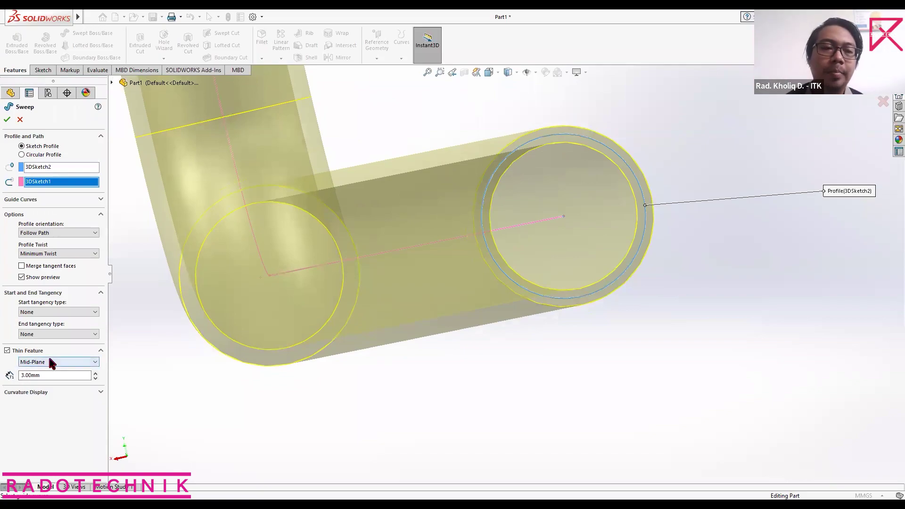
left_click(52, 362)
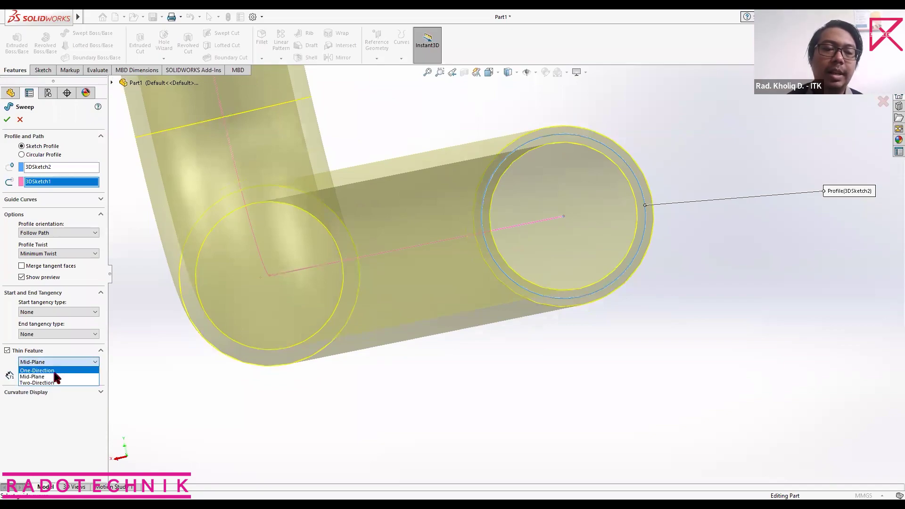
left_click(47, 371)
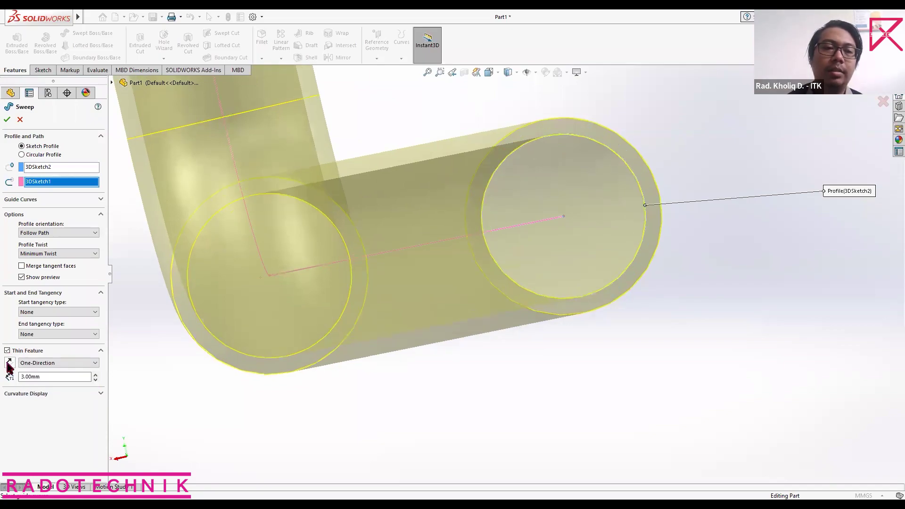
Step: Flip the one-direction wall between inward and outward again, leaving it outward from the profile circle
left_click(9, 365)
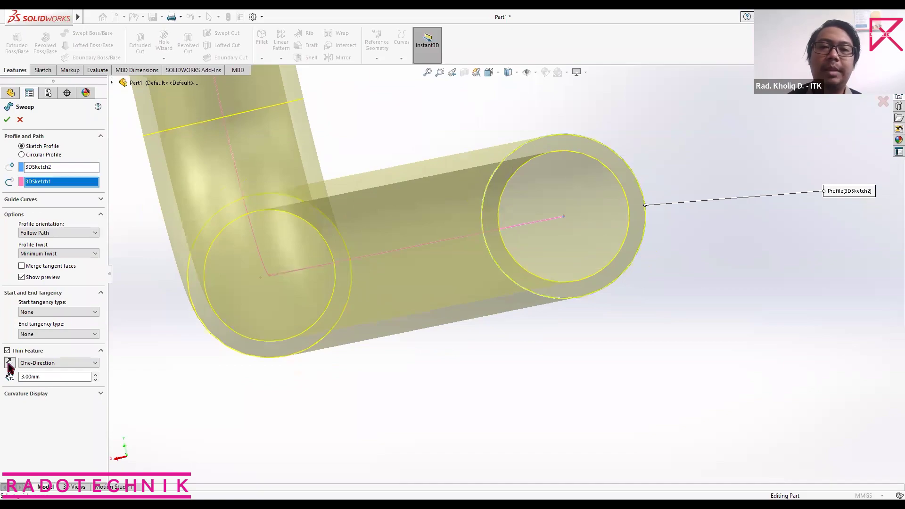
left_click(9, 363)
left_click(10, 364)
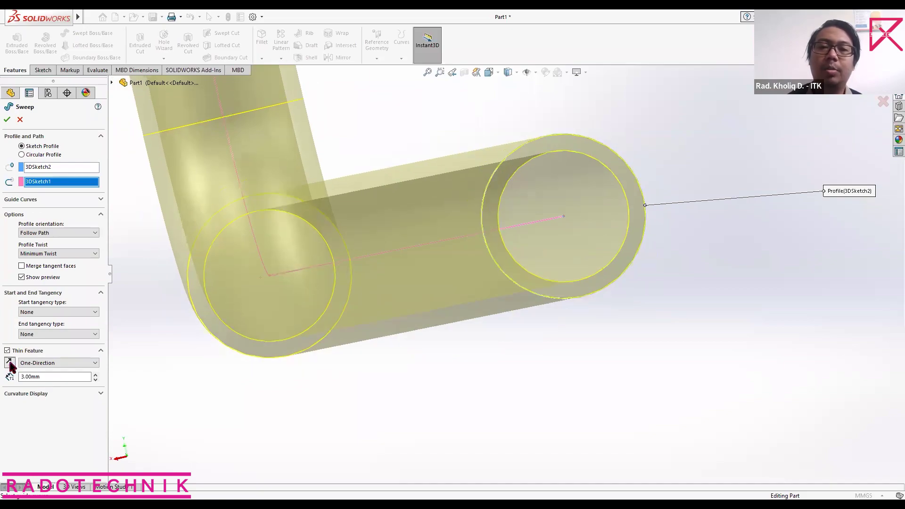
left_click(9, 364)
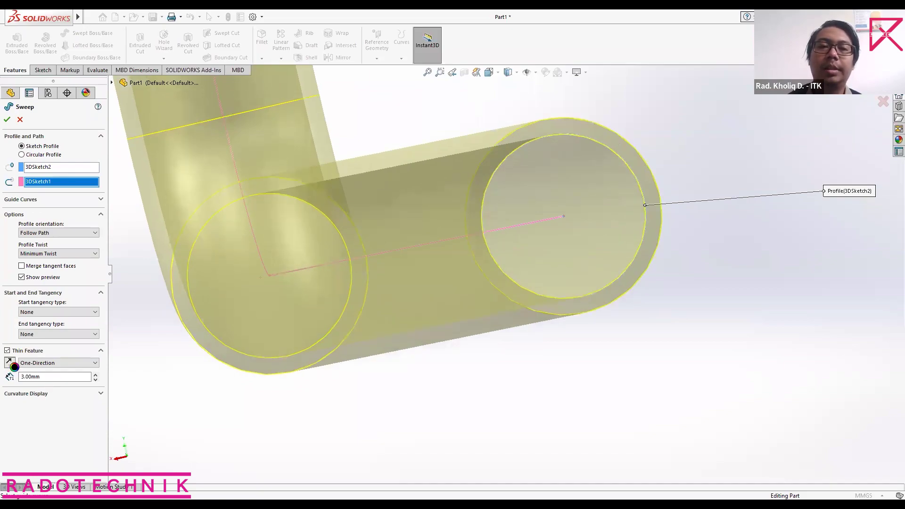
left_click(10, 364)
Step: Accept the thin-walled sweep along the 3D path and inspect the finished pipe from several sides
scroll(325, 349, "up", 8)
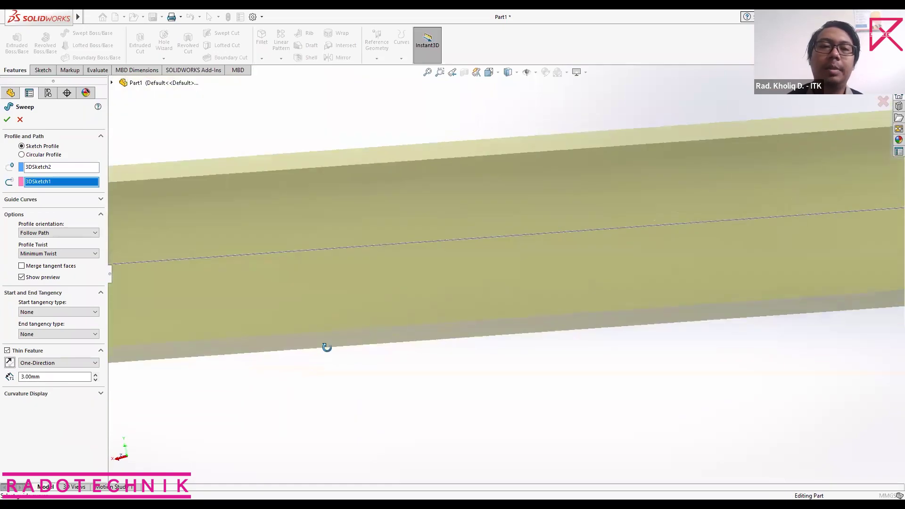
scroll(326, 356, "up", 3)
left_click(8, 119)
mouse_move(485, 323)
middle_mouse_down()
mouse_move(470, 309)
mouse_move(440, 314)
mouse_move(434, 333)
mouse_move(472, 328)
middle_mouse_up()
scroll(492, 298, "down", 6)
middle_click_drag(499, 269, 513, 311)
scroll(480, 252, "up", 15)
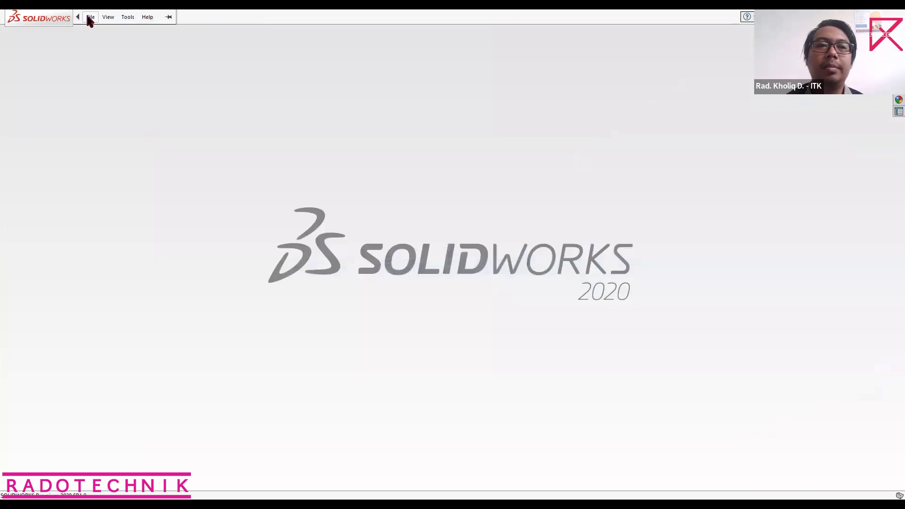
Step: Create a new part document and start a 3D sketch in it
left_click(90, 17)
left_click(373, 372)
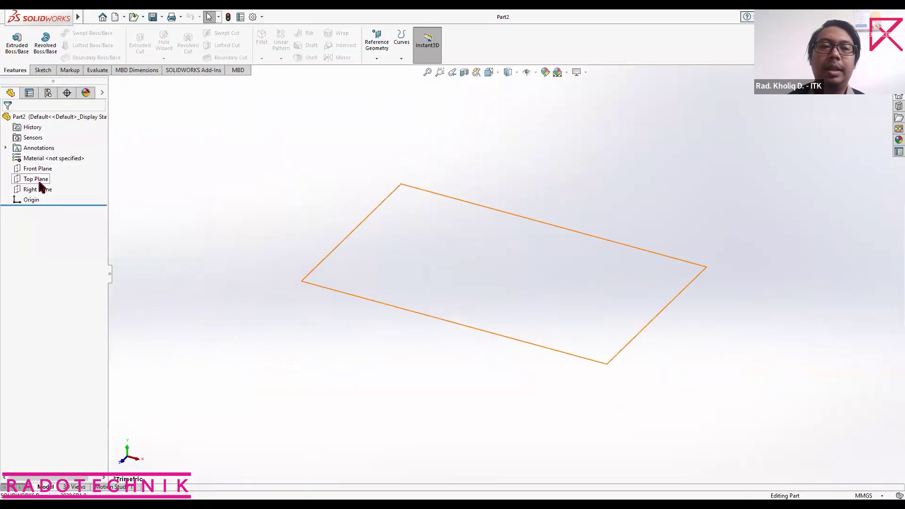
left_click(39, 183)
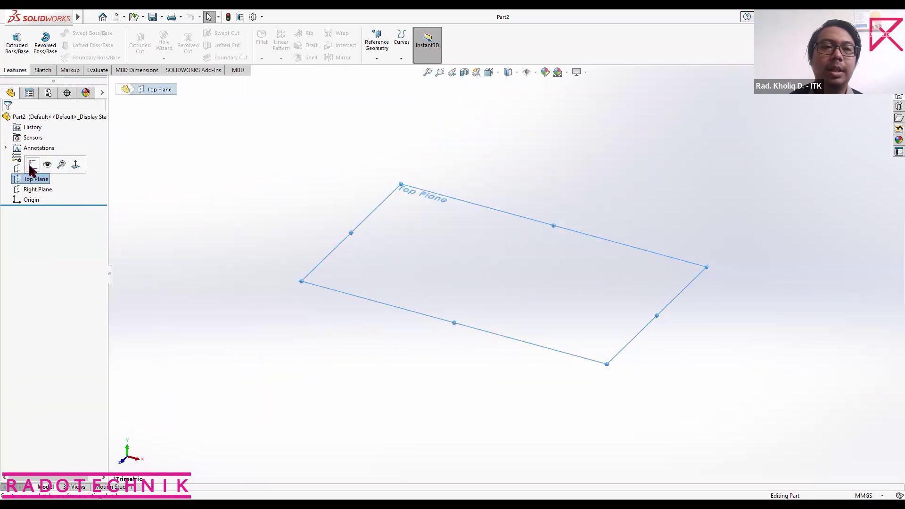
left_click(31, 166)
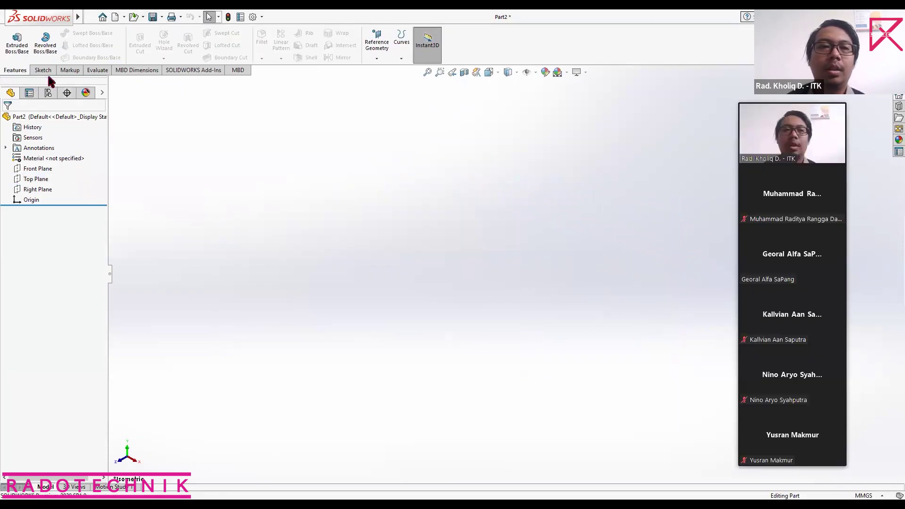
left_click(42, 70)
left_click(28, 83)
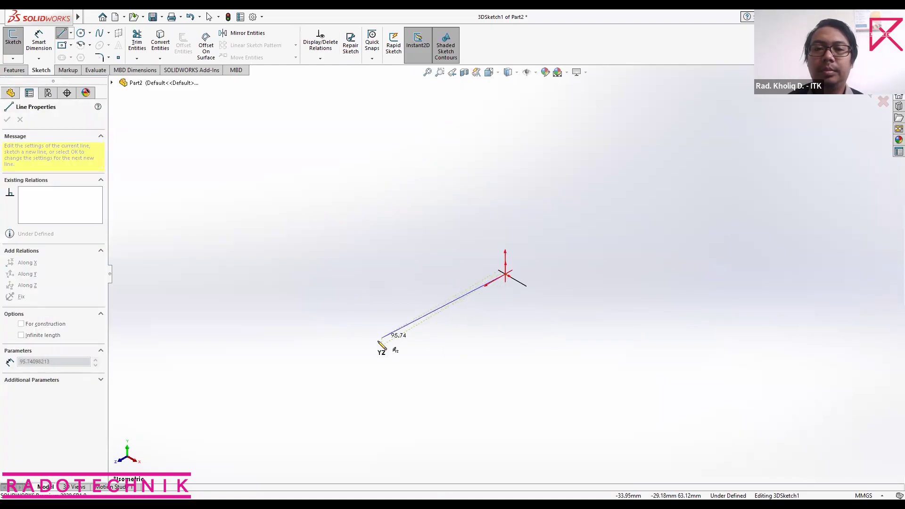
Step: Sketch a line about 106 mm long from the origin along the Z axis, followed by a vertical line up from its end
left_click(369, 354)
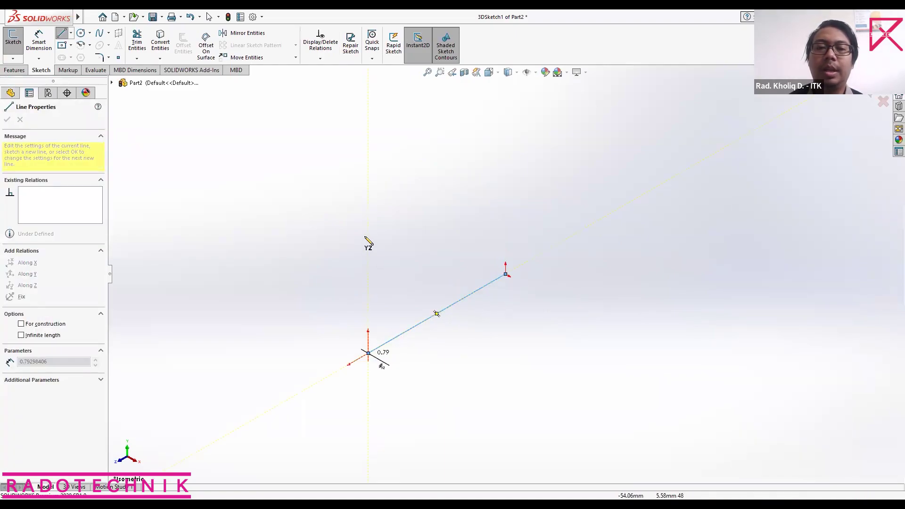
left_click(368, 199)
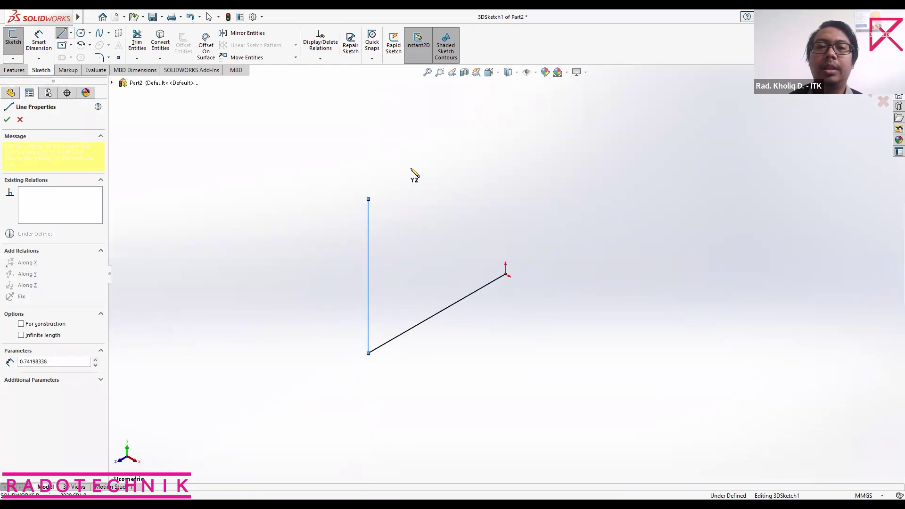
key("Escape")
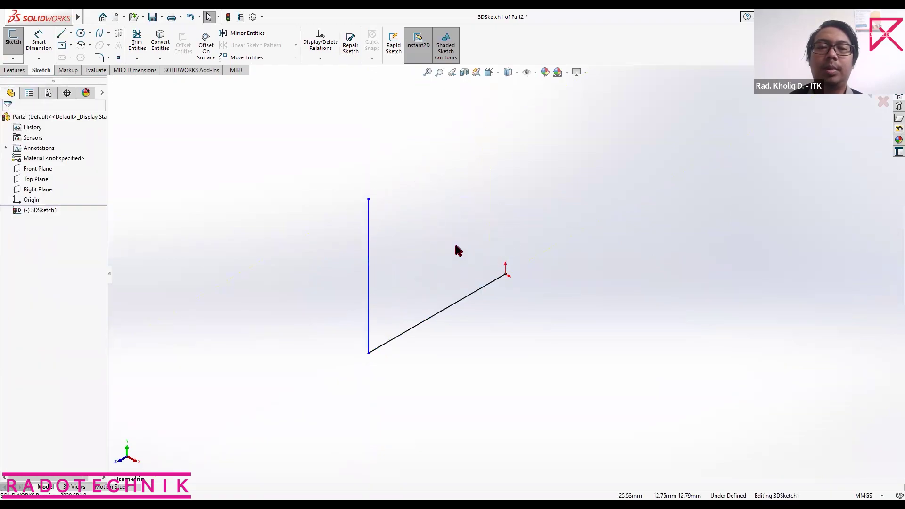
Step: Continue the path from the vertical line's upper end with a long line along X, one backward along Z, and one back along X
key("l")
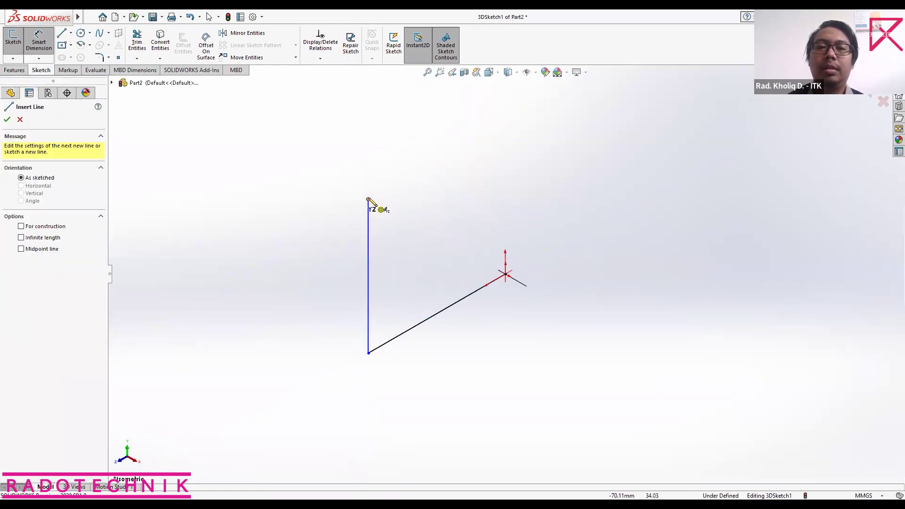
left_click(368, 199)
left_click(506, 266)
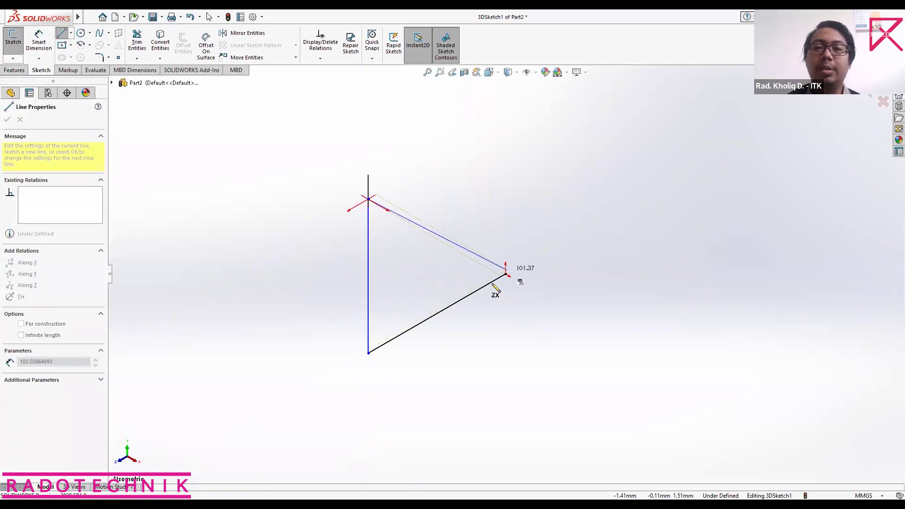
left_click(505, 274)
left_click(552, 305)
left_click(647, 249)
left_click(543, 190)
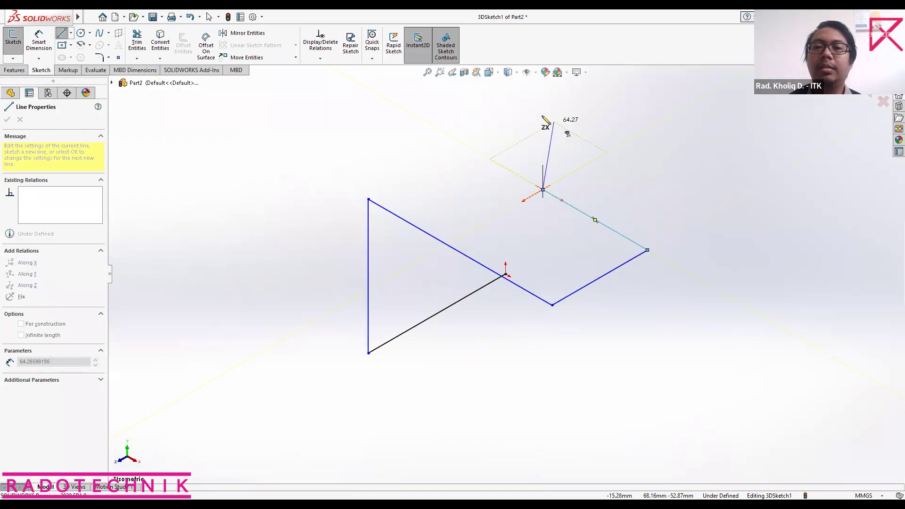
Step: Extend the path with a vertical line upward, a forward line along Z, and a short final line along X
key("Tab")
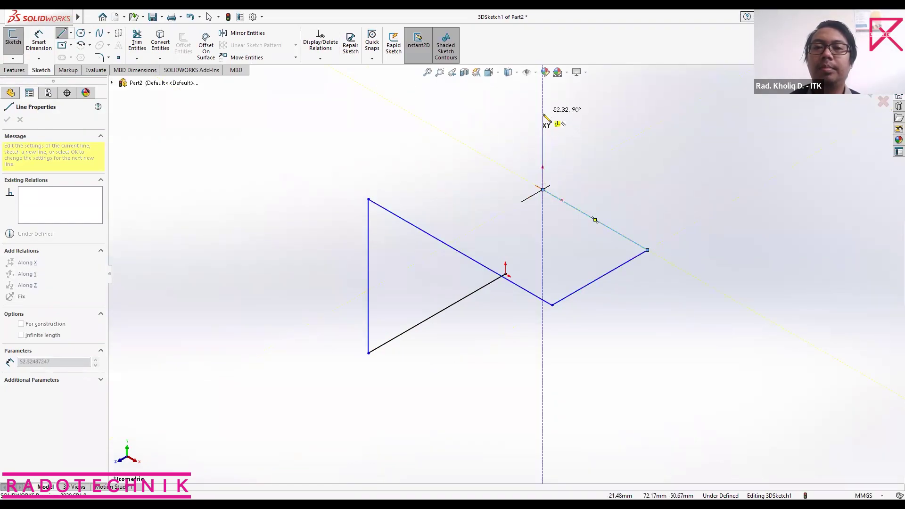
key("z")
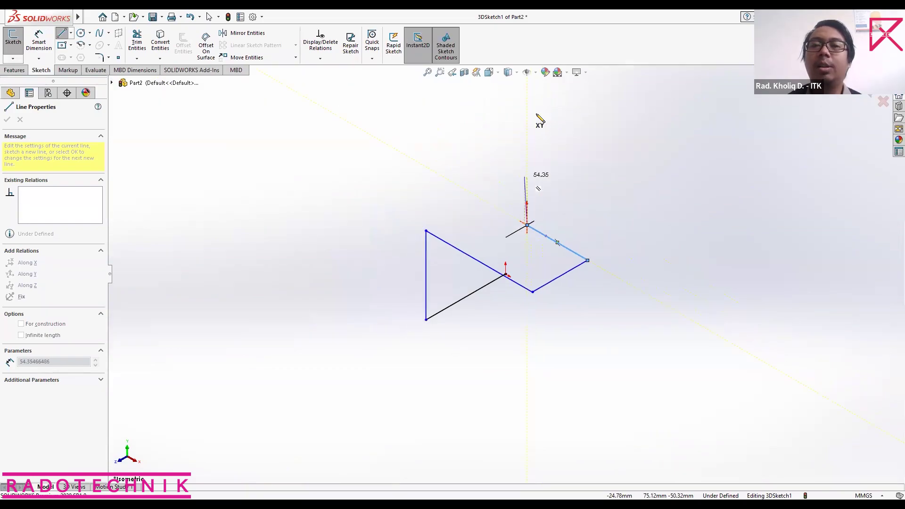
left_click(527, 126)
key("Tab")
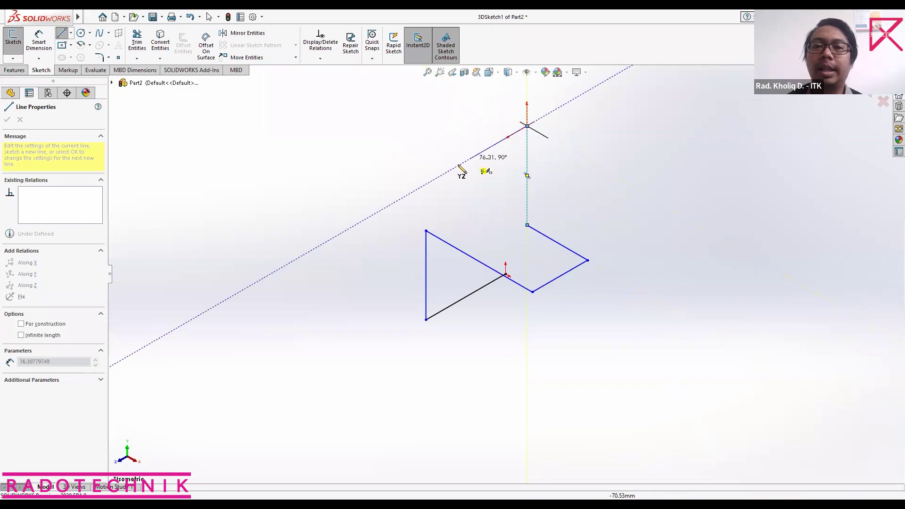
left_click(442, 176)
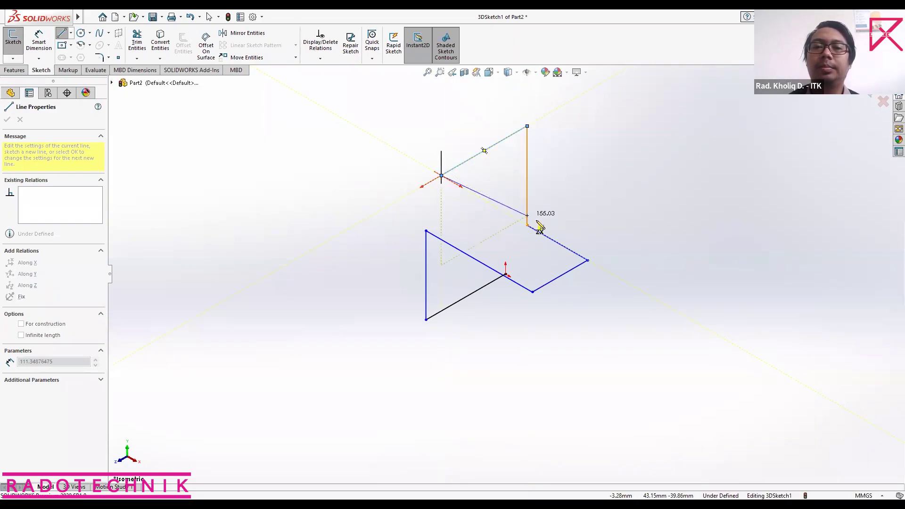
left_click(476, 196)
key("Escape")
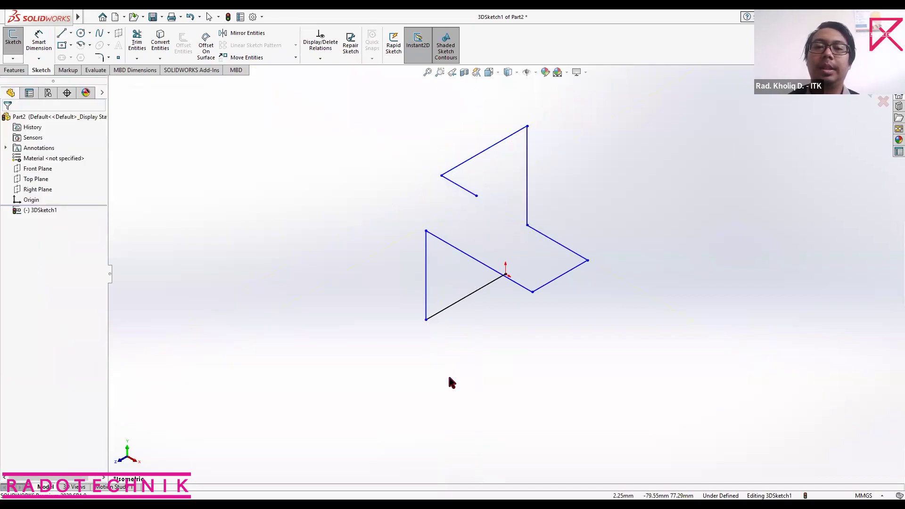
Step: Dimension the line starting at the origin to 1000 mm and the vertical line at its far end to 800 mm
right_click_drag(449, 380, 445, 345)
left_click(475, 301)
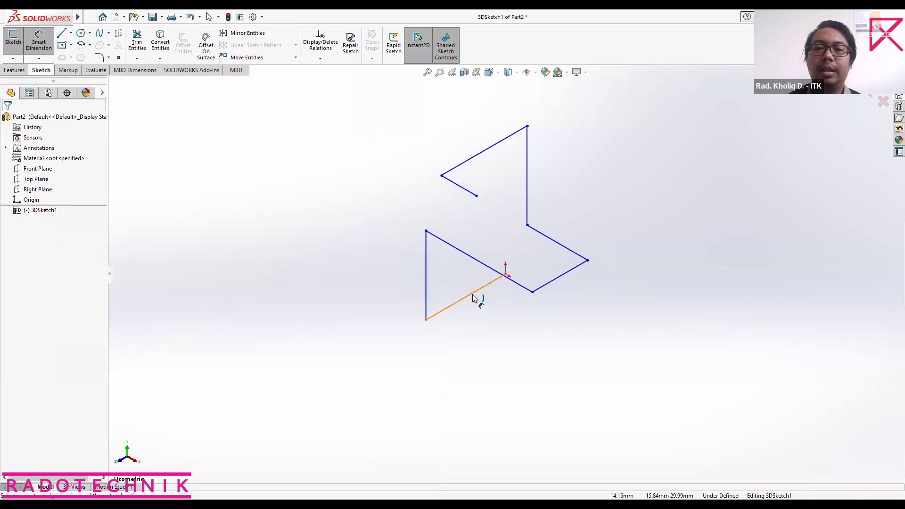
left_click(474, 322)
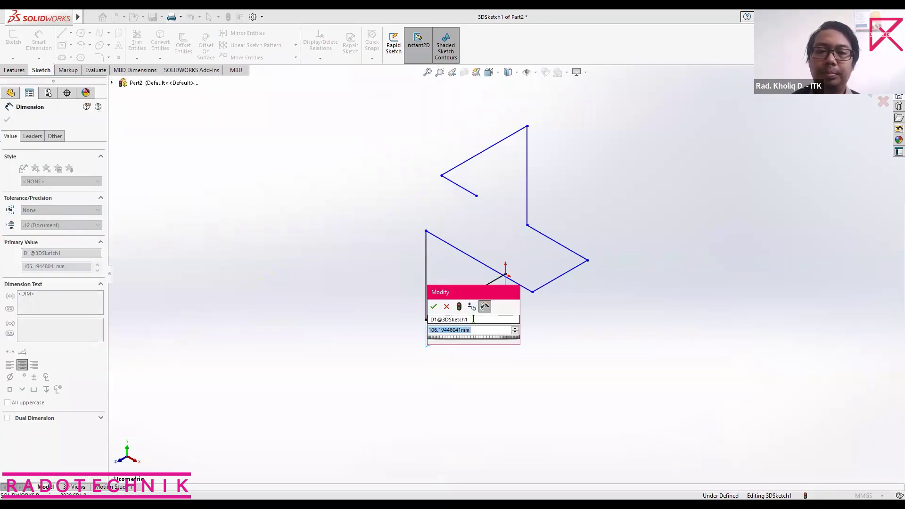
type("1000")
key("Return")
left_click(426, 289)
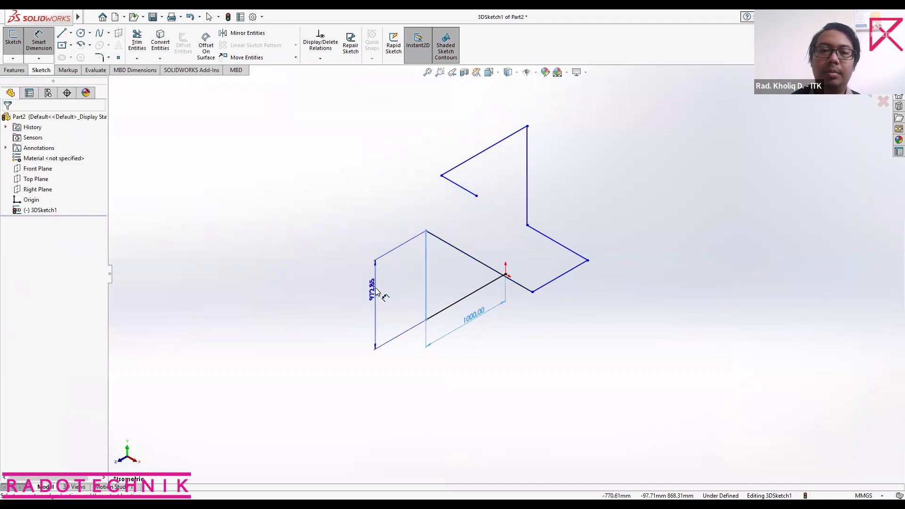
left_click(377, 291)
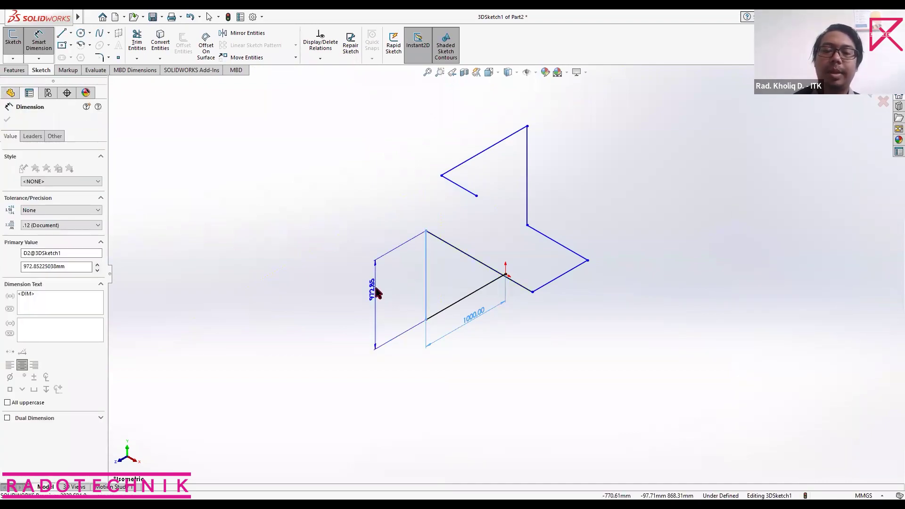
type("800")
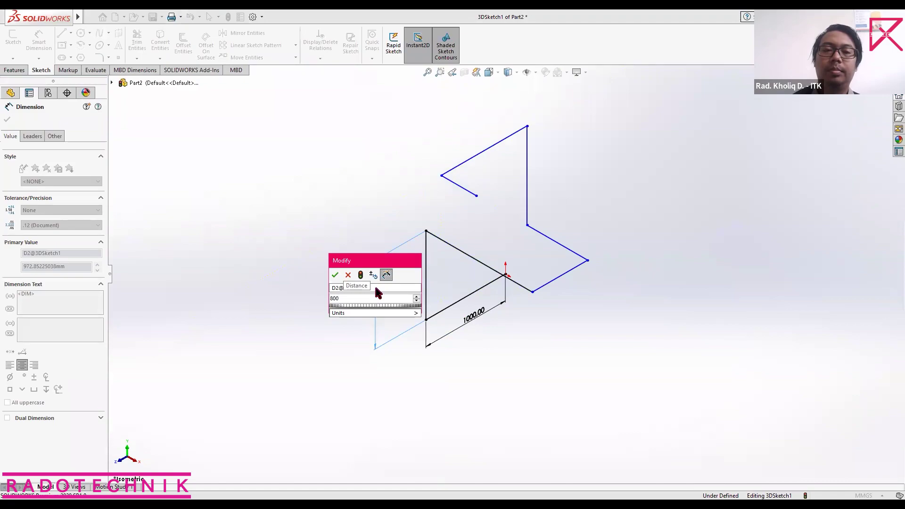
key("Return")
Step: Dimension the long lower line along X to 1500 mm and the adjoining line along Z to 500 mm
left_click(503, 293)
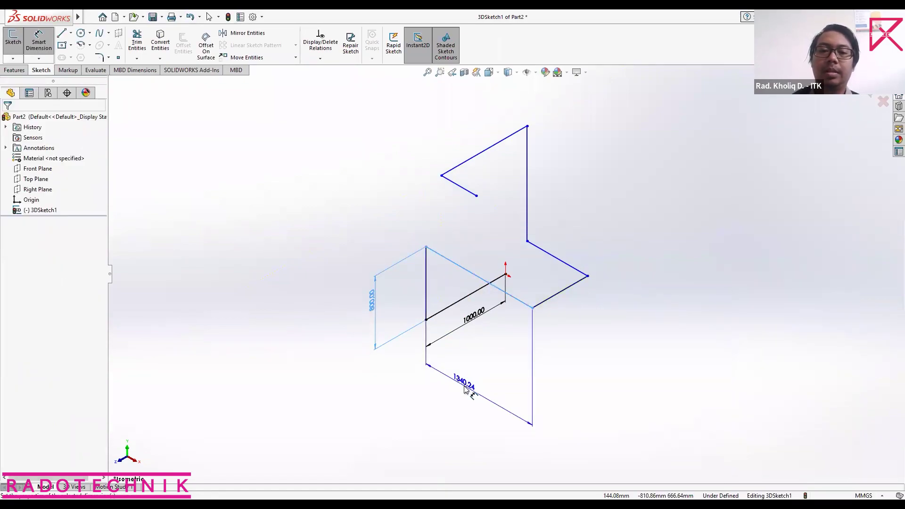
left_click(465, 389)
type("1")
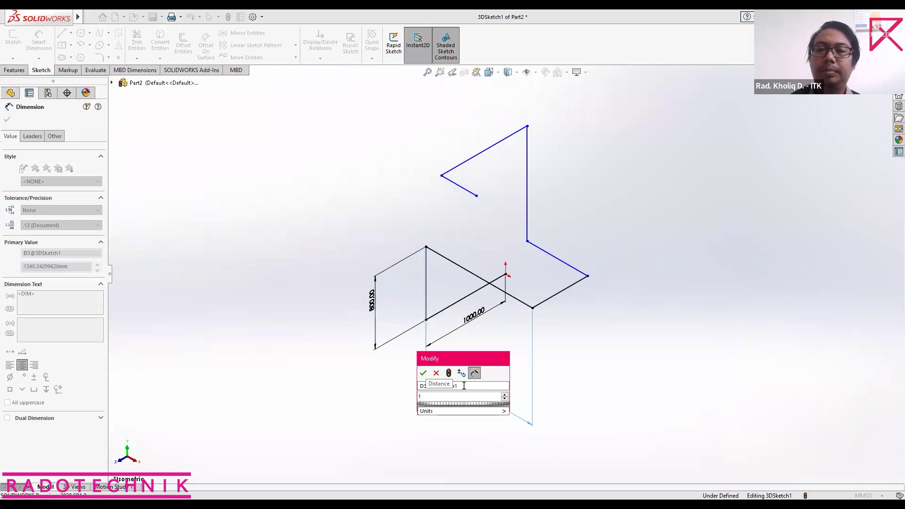
type("500")
key("Return")
left_click(583, 295)
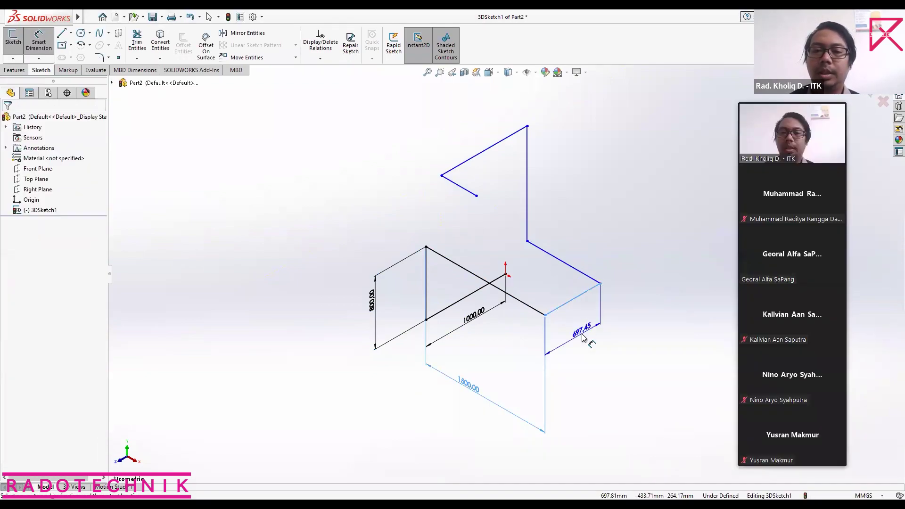
left_click(583, 337)
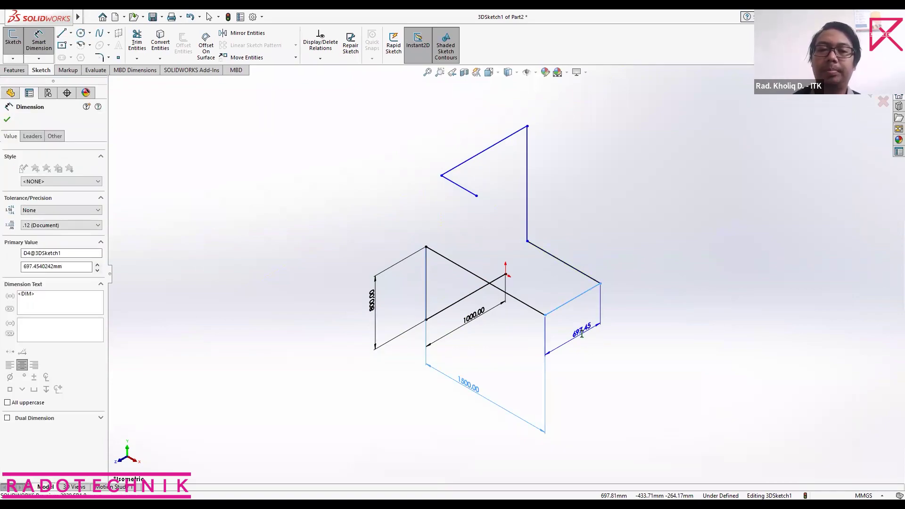
type("500")
key("Return")
Step: Dimension the line running back along X to 800 mm and the tall vertical line rising from its end to 1200 mm
left_click(546, 272)
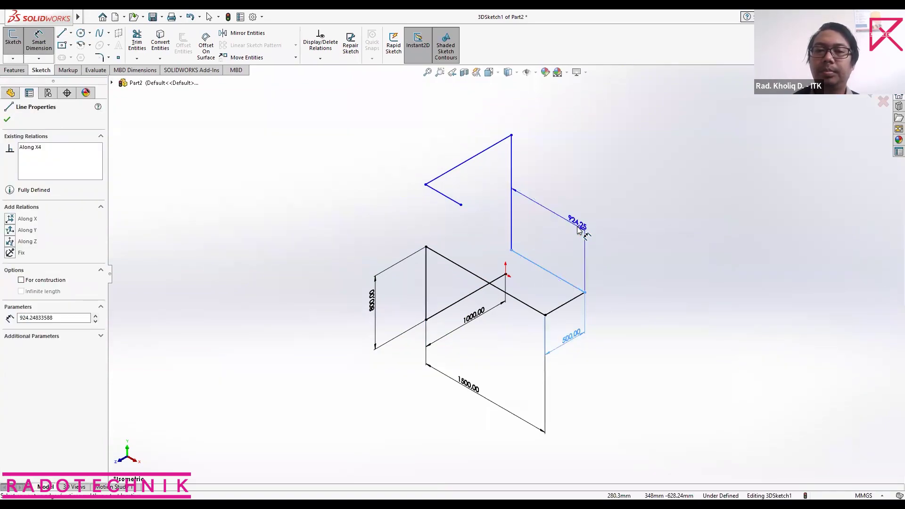
left_click(580, 230)
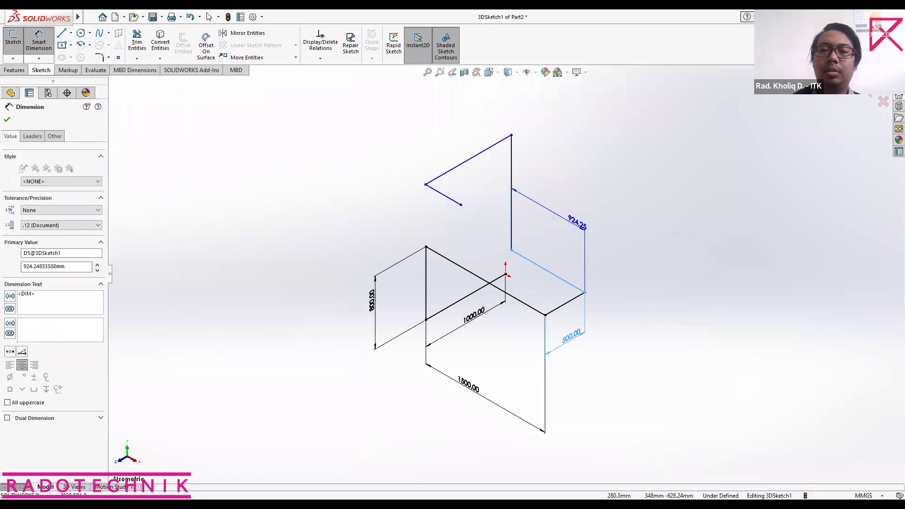
type("800")
key("Return")
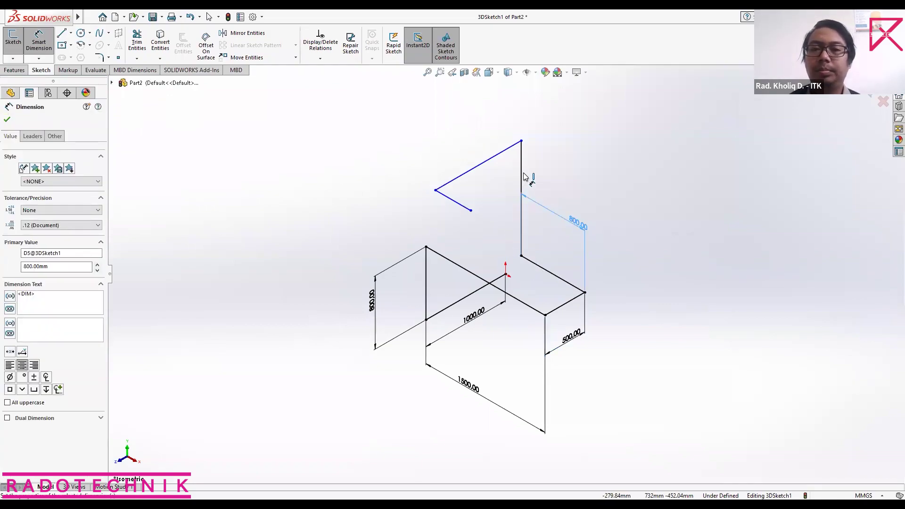
left_click(557, 175)
left_click(559, 172)
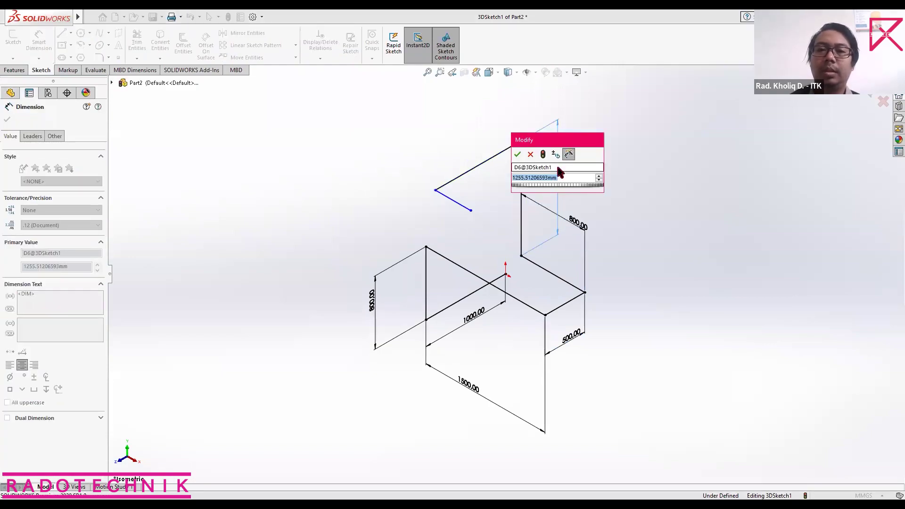
type("1200")
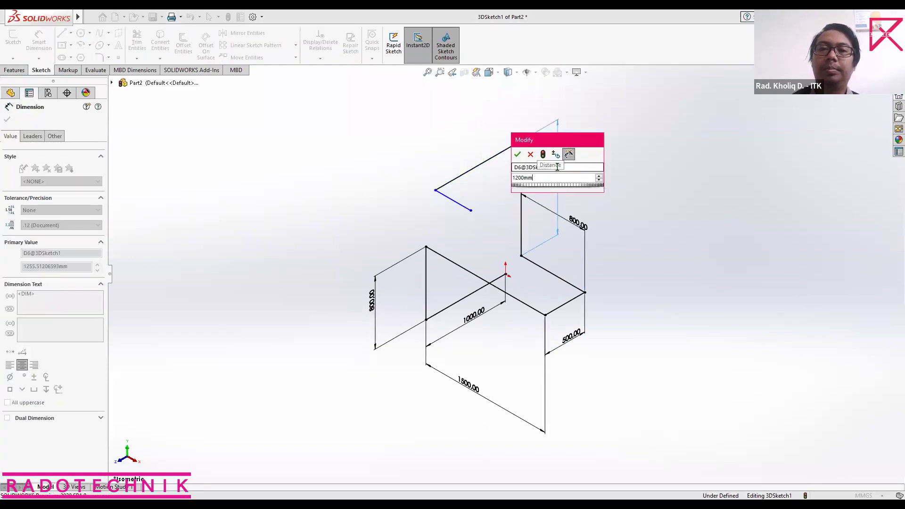
key("Return")
Step: Dimension the upper line along Z to 1000 mm and the short end line along X to 500 mm, and close the 3D sketch
left_click(498, 161)
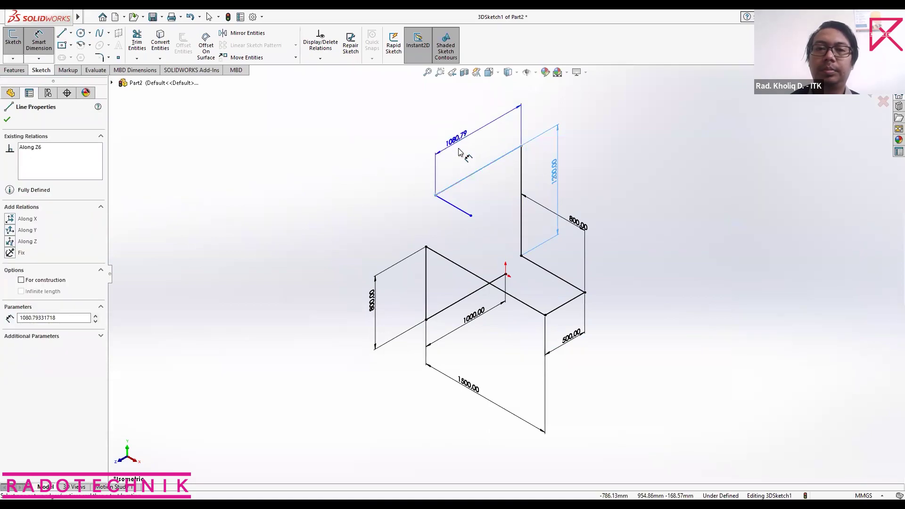
left_click(459, 149)
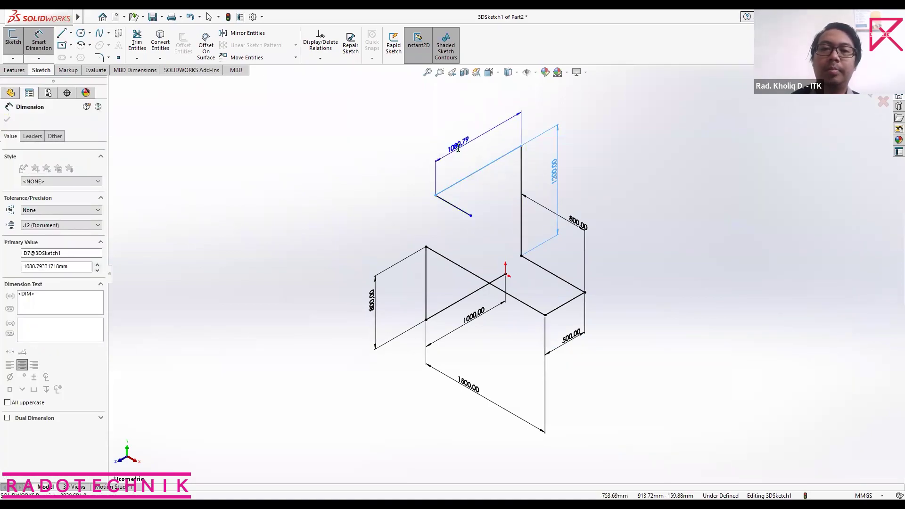
left_click(460, 200)
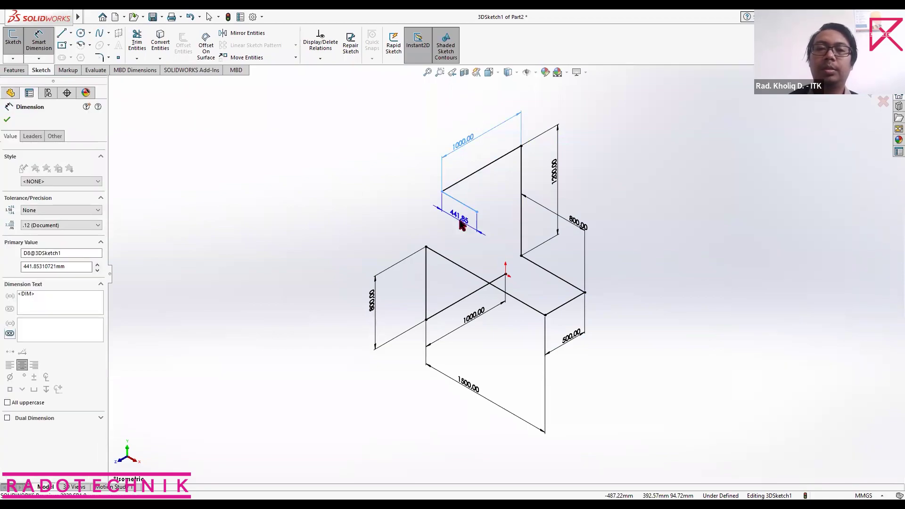
left_click(462, 225)
type("500")
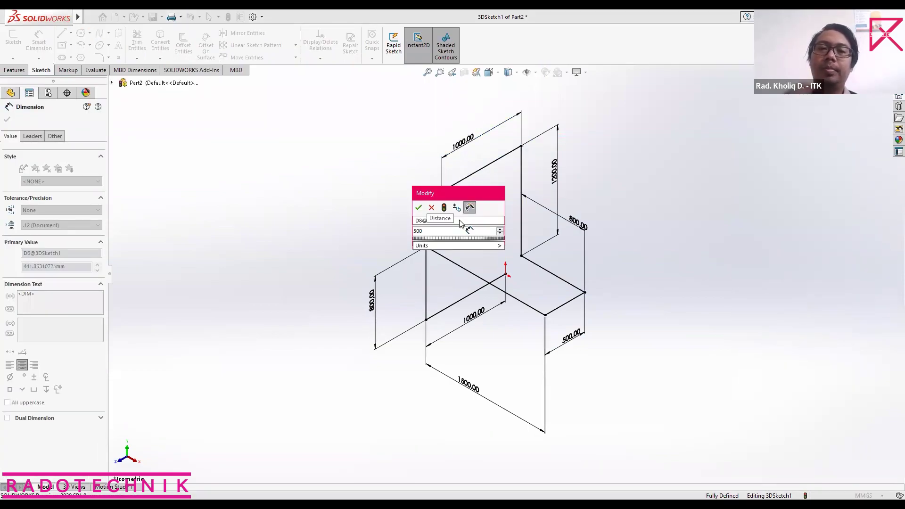
key("Return")
key("Escape")
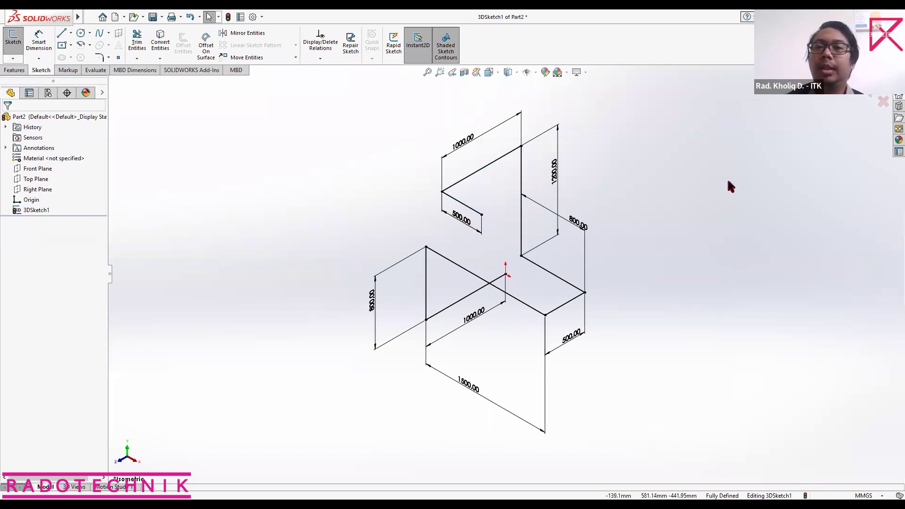
key("ctrl+b")
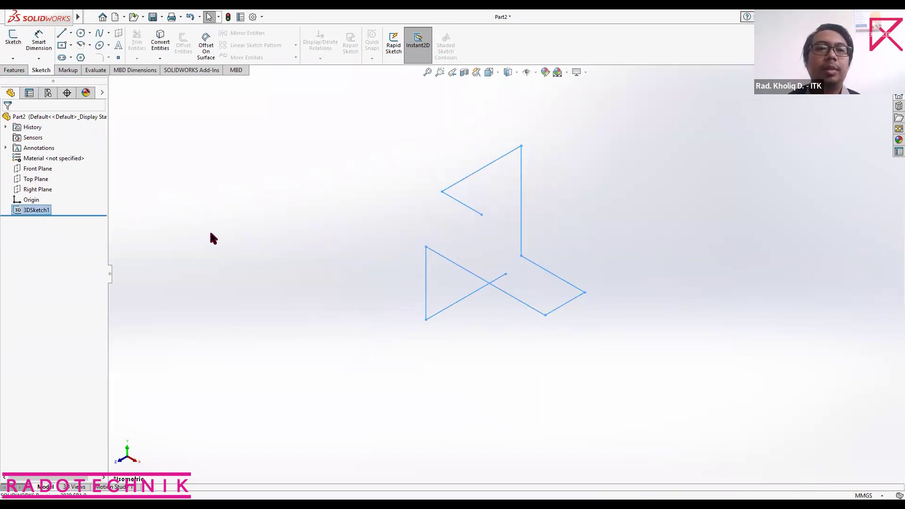
Step: Reopen the 3D sketch and set up a 30 mm Sketch Fillet at the corner joining the short end line and the upper line
right_click(40, 212)
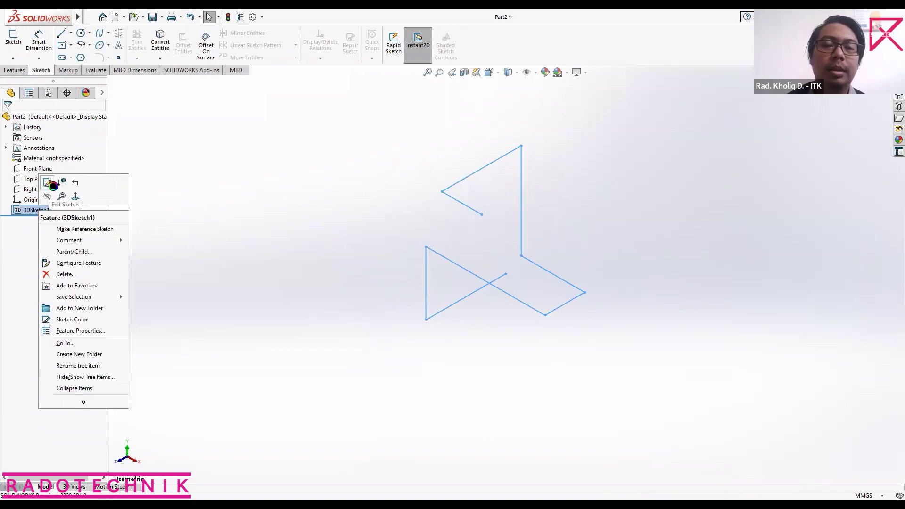
left_click(51, 186)
left_click(99, 57)
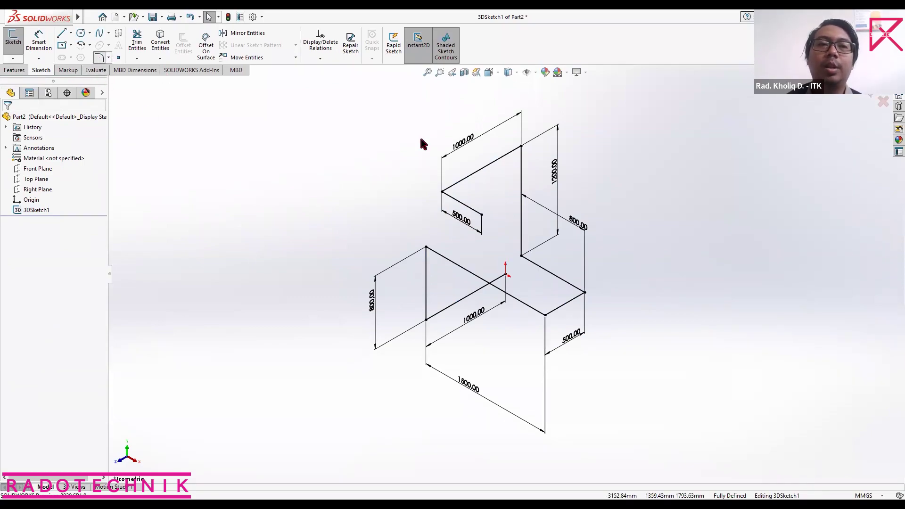
left_click(448, 196)
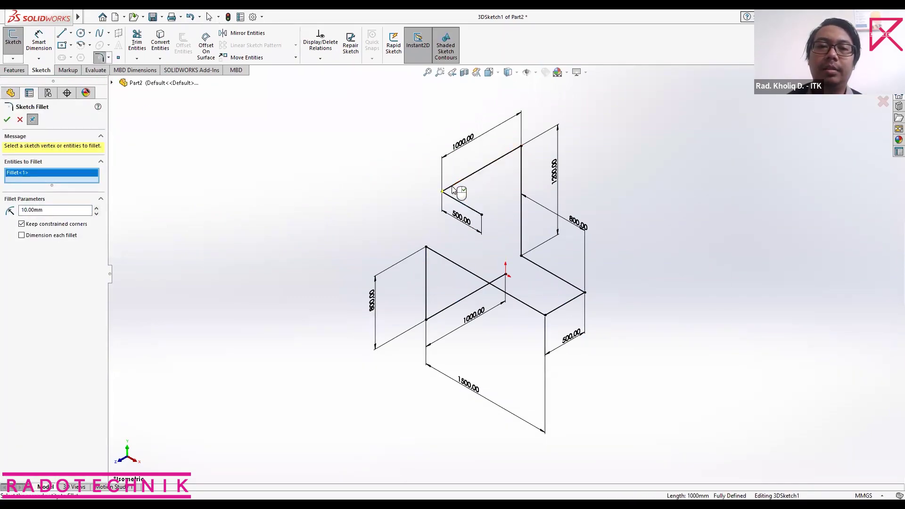
scroll(465, 200, "down", 3)
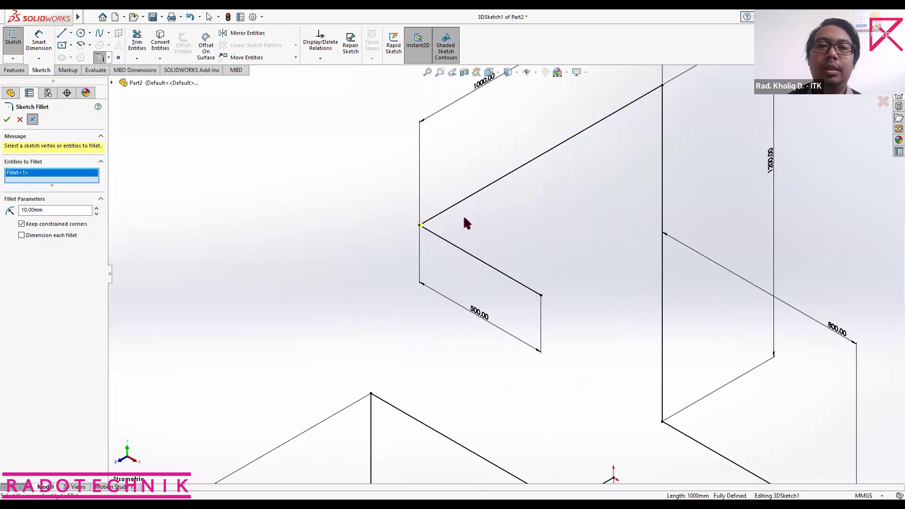
scroll(465, 222, "up", 1)
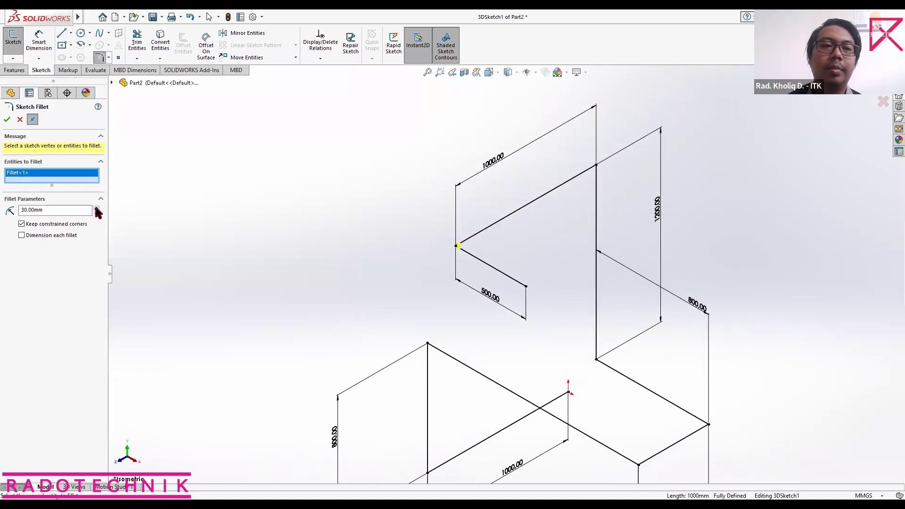
Step: Add the corners at both ends of the tall vertical line to the sketch fillet selection
left_click(587, 171)
left_click(596, 183)
left_click(611, 369)
scroll(646, 394, "up", 3)
scroll(533, 311, "down", 2)
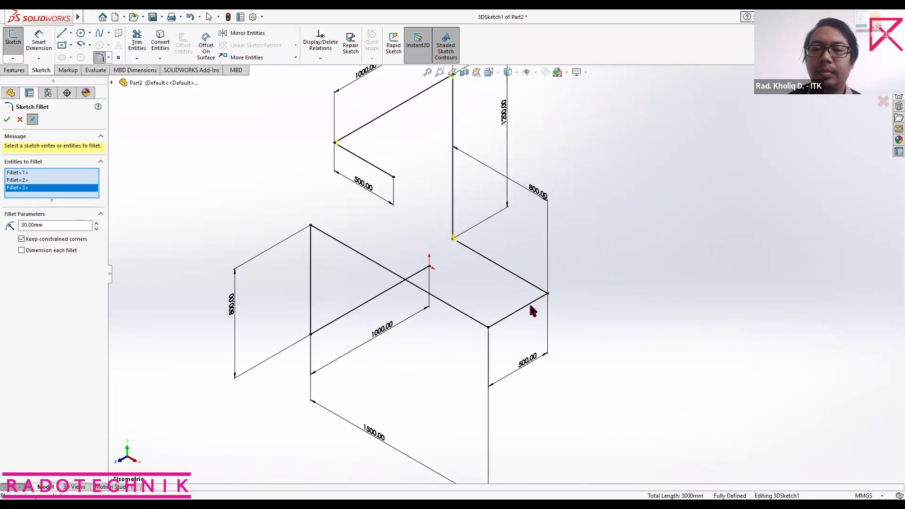
Step: Add the four remaining corners of the lower path to the selection and apply the 30 mm sketch fillets
scroll(533, 311, "down", 2)
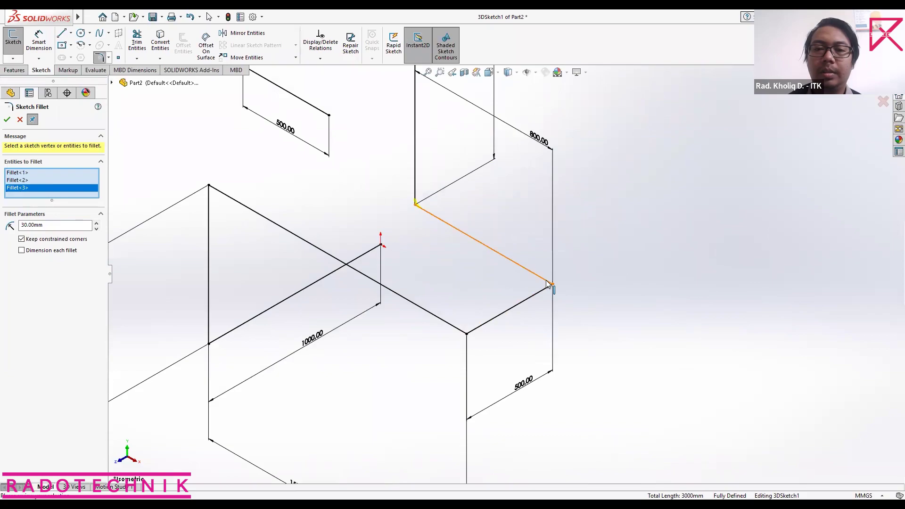
left_click(548, 284)
left_click(458, 328)
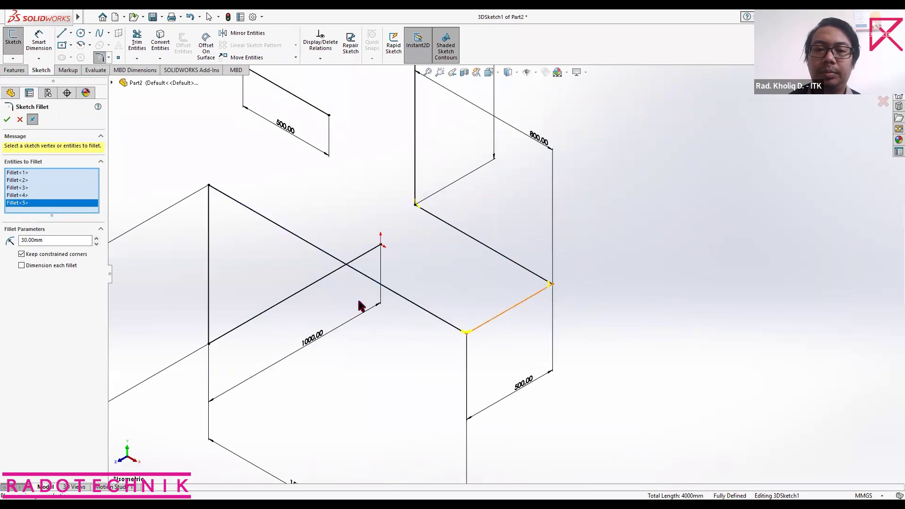
left_click(208, 196)
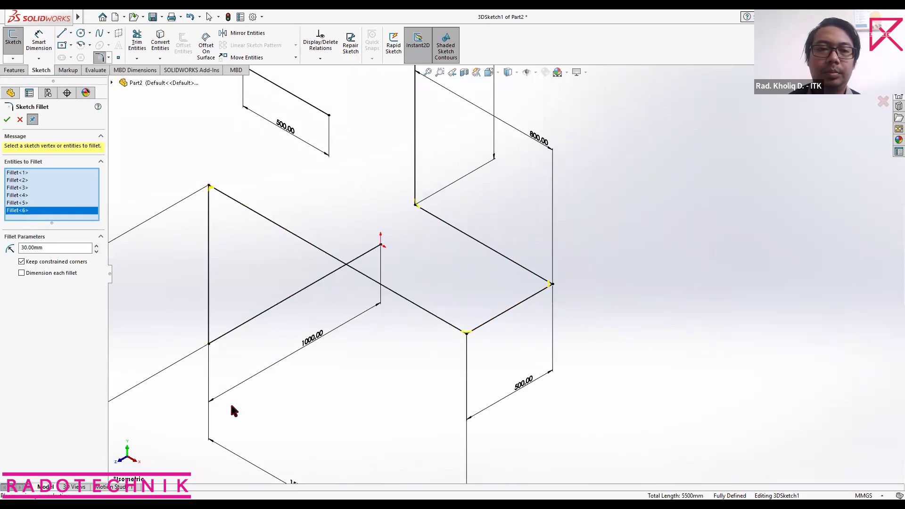
left_click(211, 332)
left_click(222, 339)
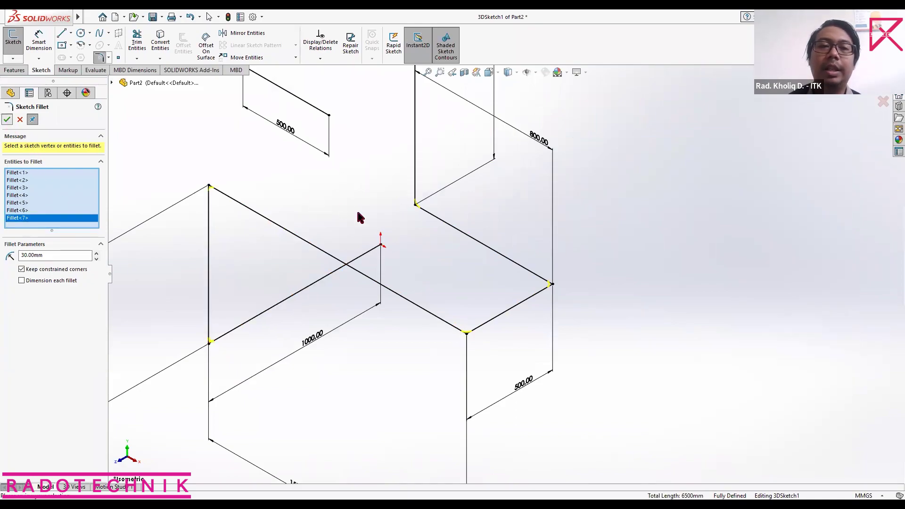
key("Return")
scroll(385, 221, "up", 3)
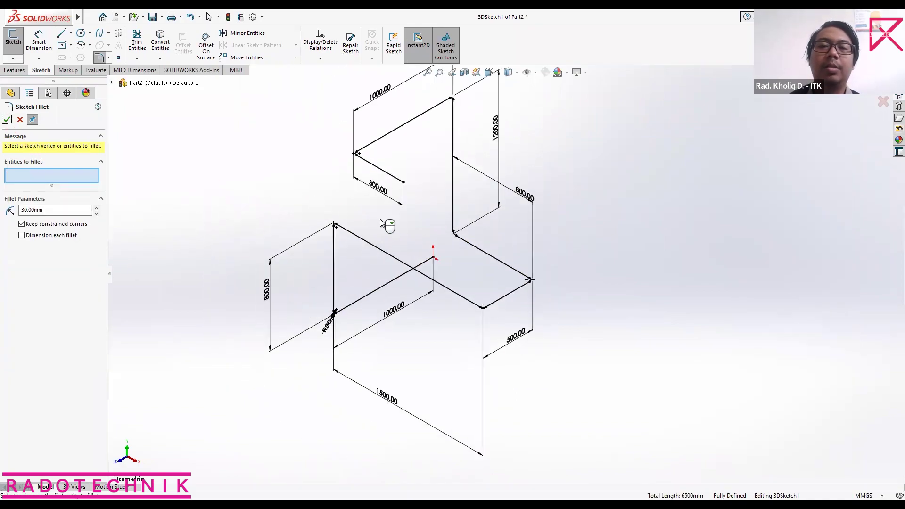
left_click(6, 119)
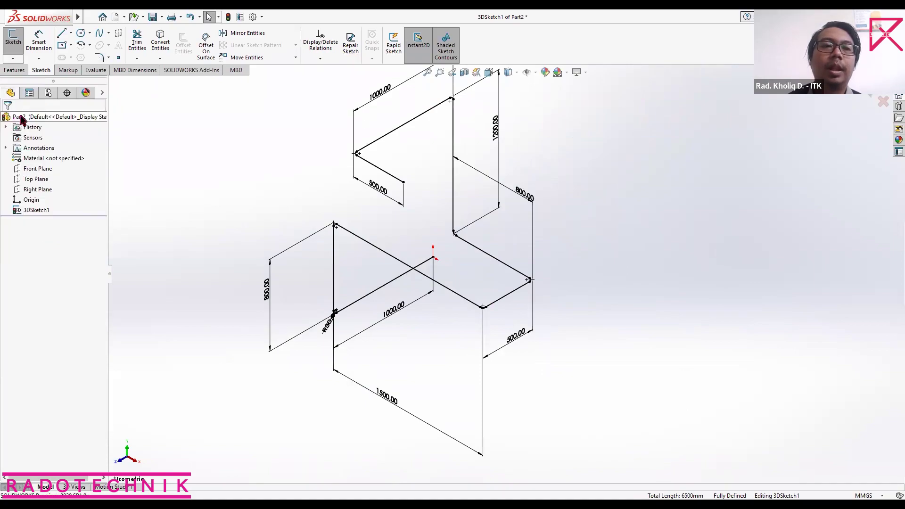
left_click(14, 70)
left_click(867, 103)
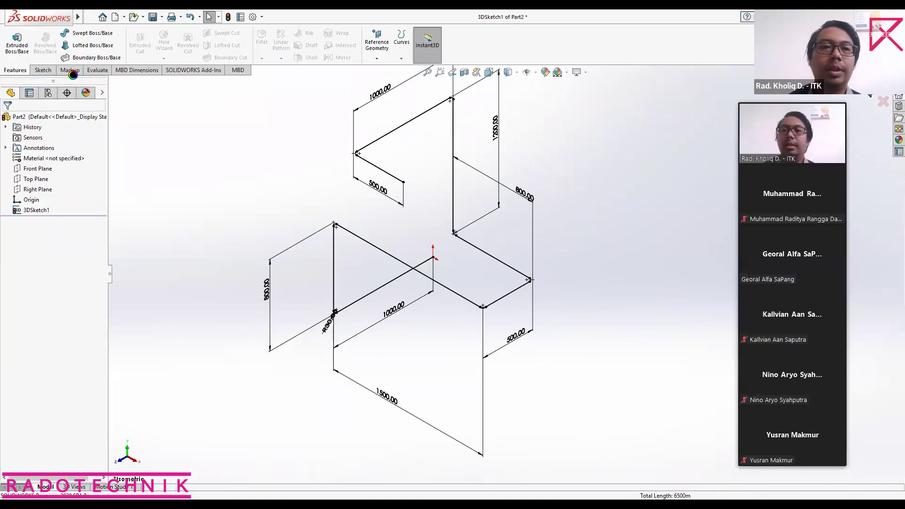
left_click(74, 33)
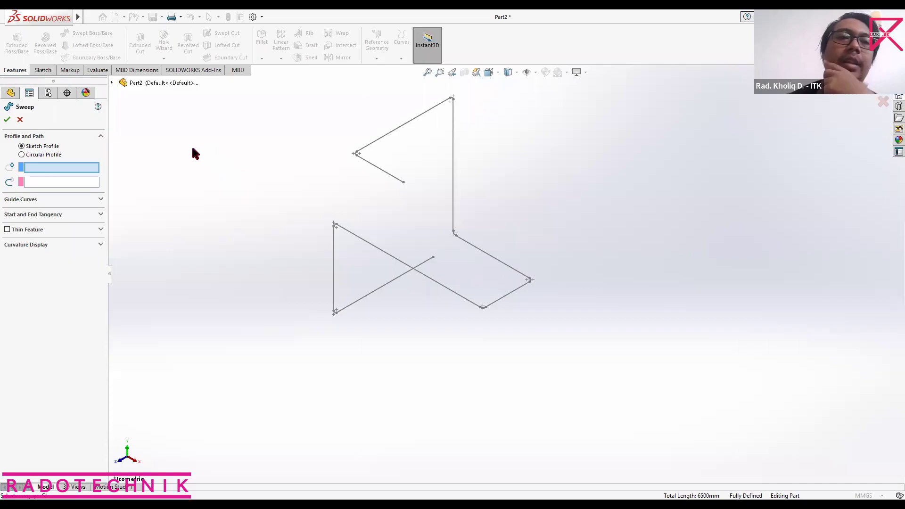
left_click(55, 156)
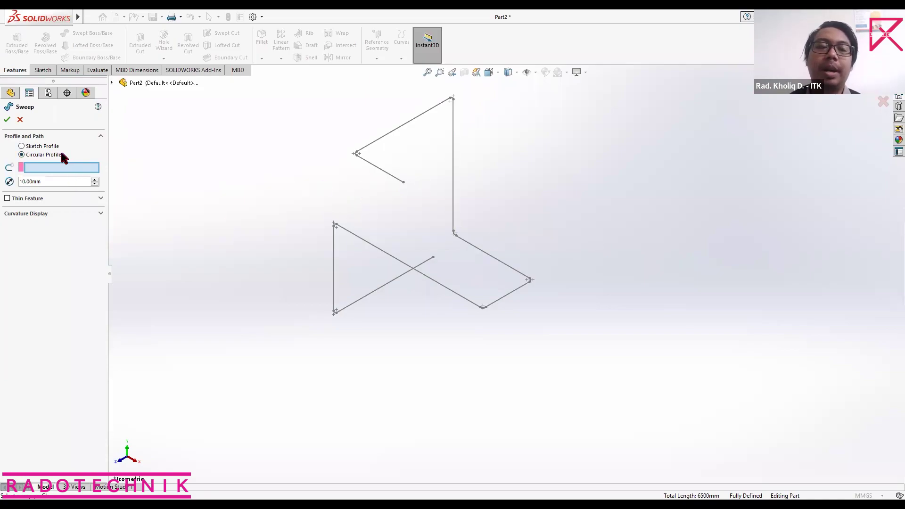
left_click(20, 120)
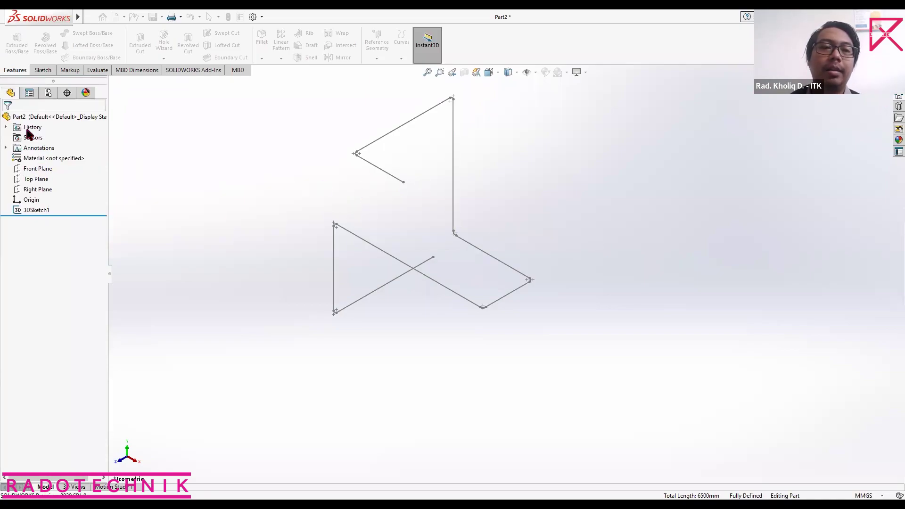
Step: Start a Swept Boss/Base with a circular profile
left_click(71, 33)
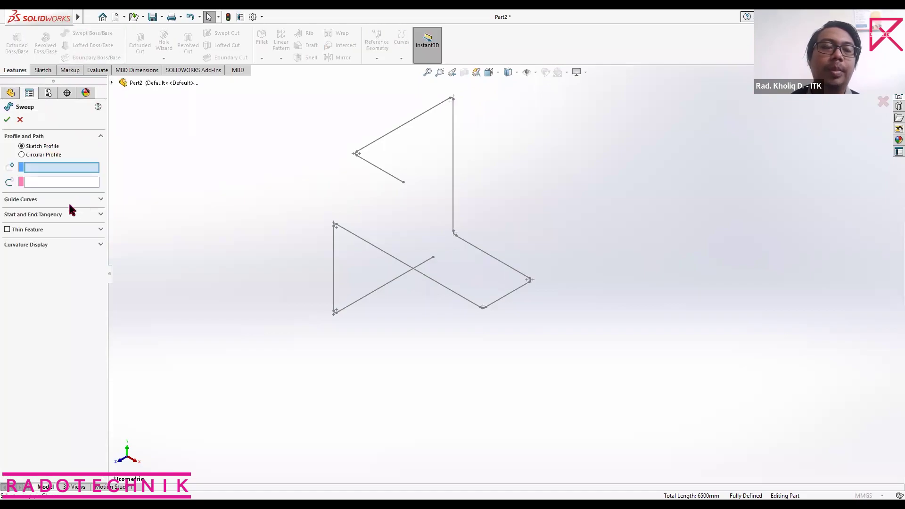
left_click(44, 155)
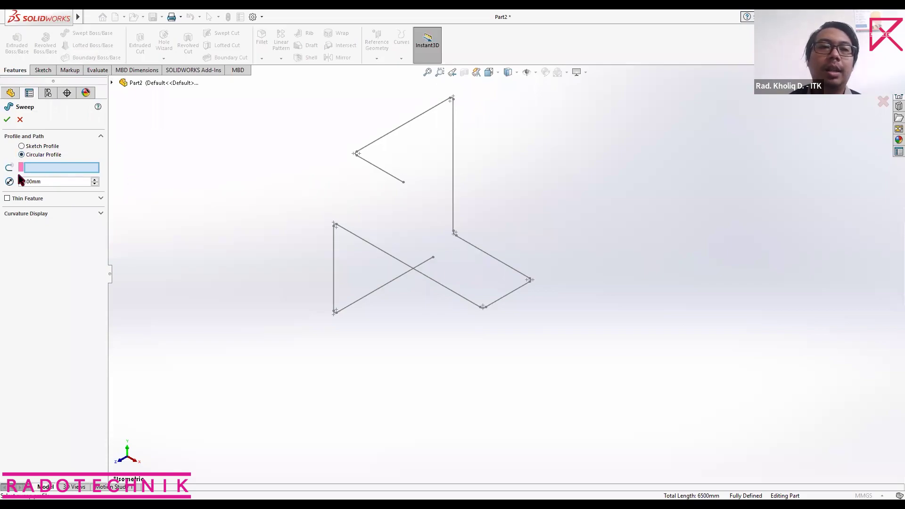
left_click(36, 147)
left_click(43, 169)
left_click(39, 179)
left_click(43, 169)
left_click(40, 181)
left_click(43, 167)
left_click(42, 180)
left_click(44, 166)
left_click(42, 179)
left_click(43, 167)
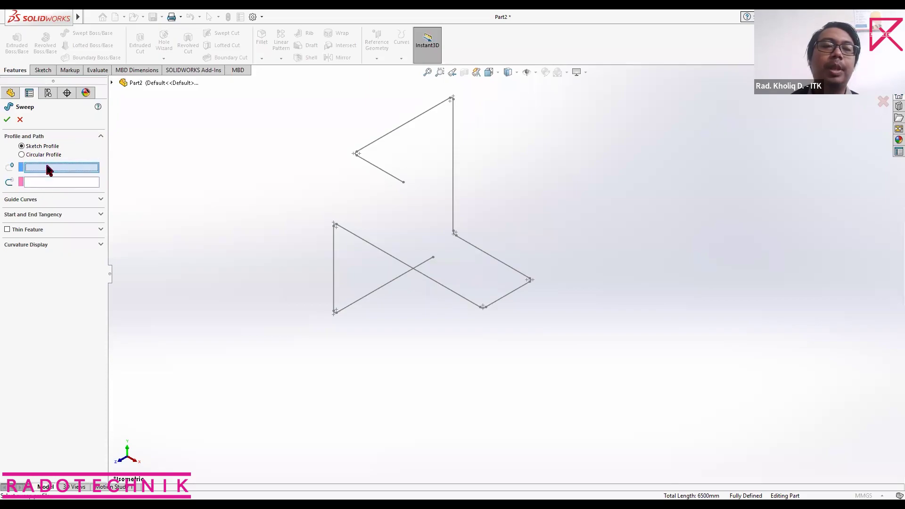
Step: Use a circular profile with the filleted 3D sketch as the sweep path, and make it a one-direction thin feature
left_click(45, 155)
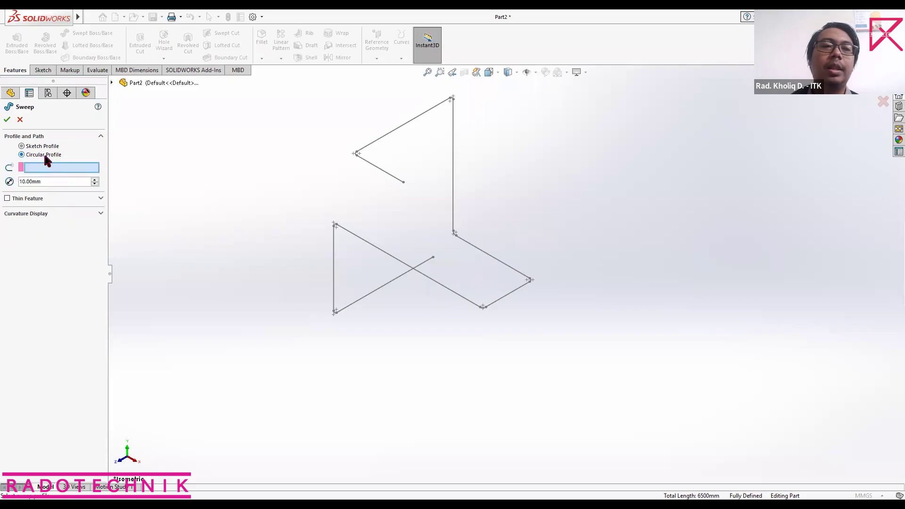
left_click(380, 168)
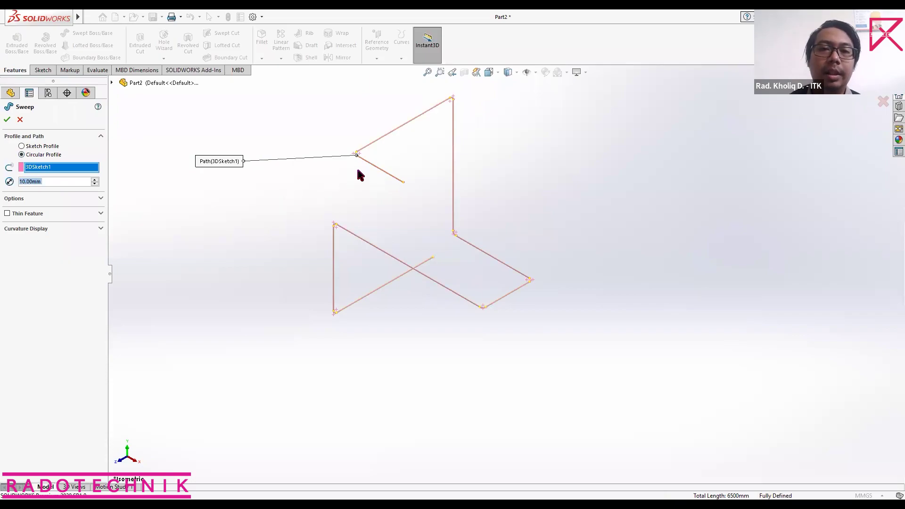
left_click(40, 213)
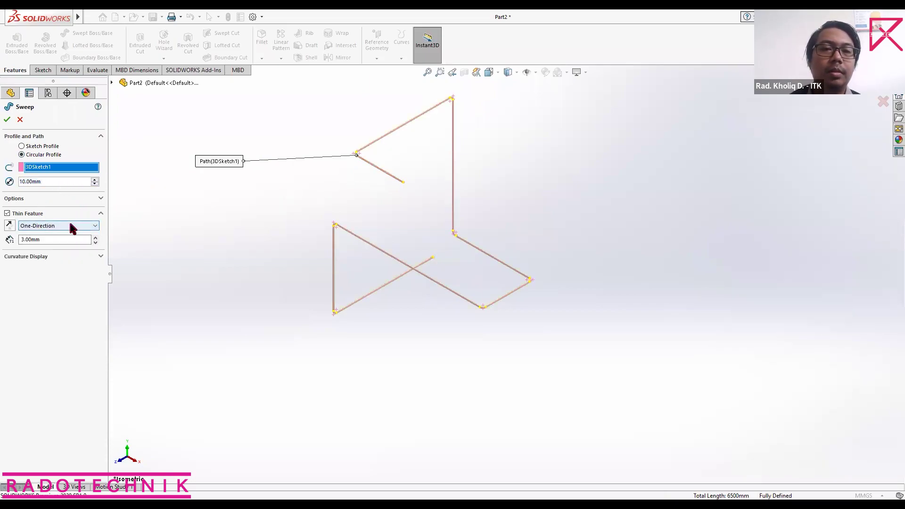
Step: Set the circular profile's diameter to 20 mm and compare the pipe end with the thin feature off and on
scroll(373, 196, "down", 6)
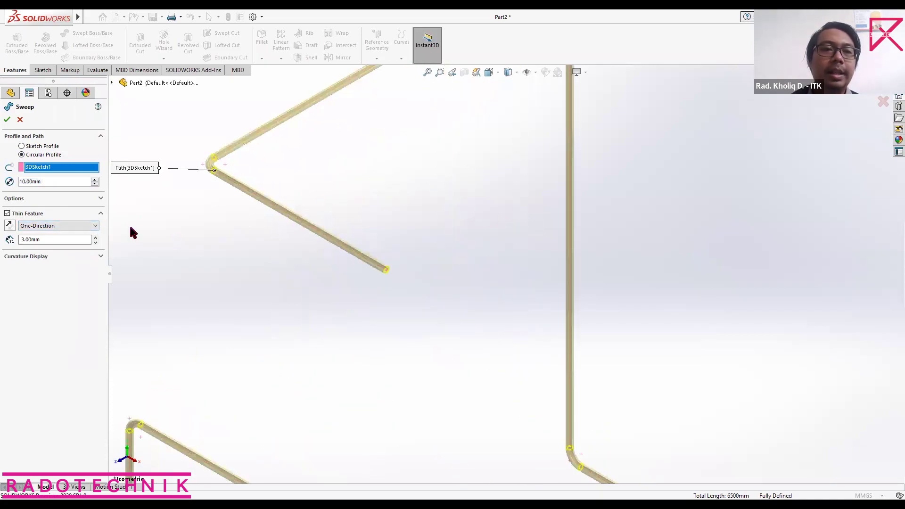
left_click(94, 180)
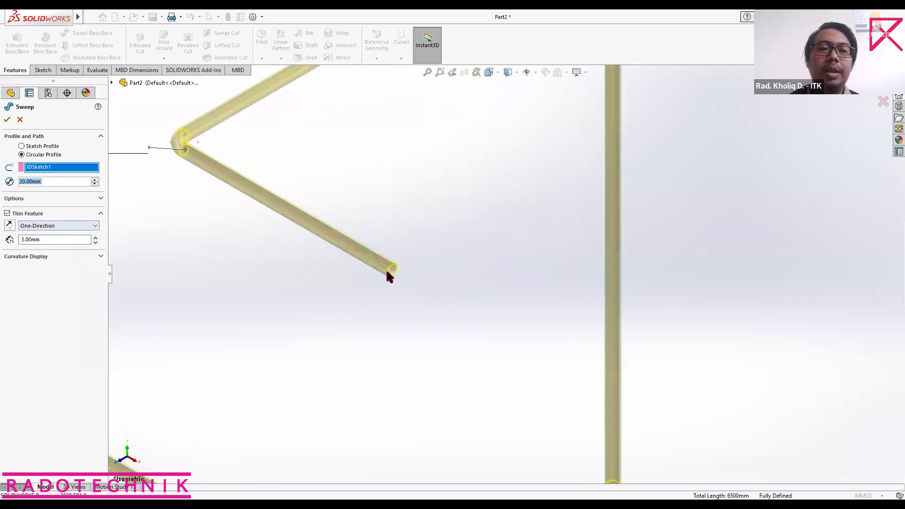
scroll(472, 268, "down", 5)
left_click(21, 214)
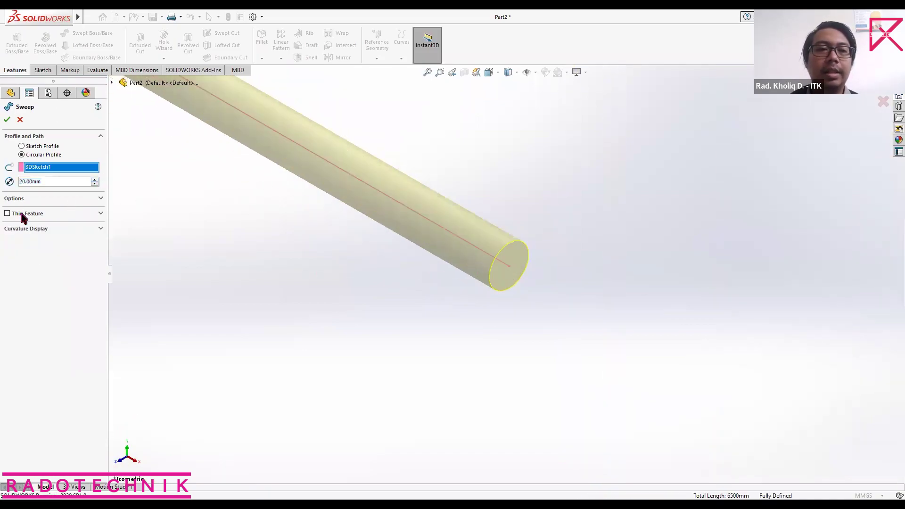
left_click(22, 213)
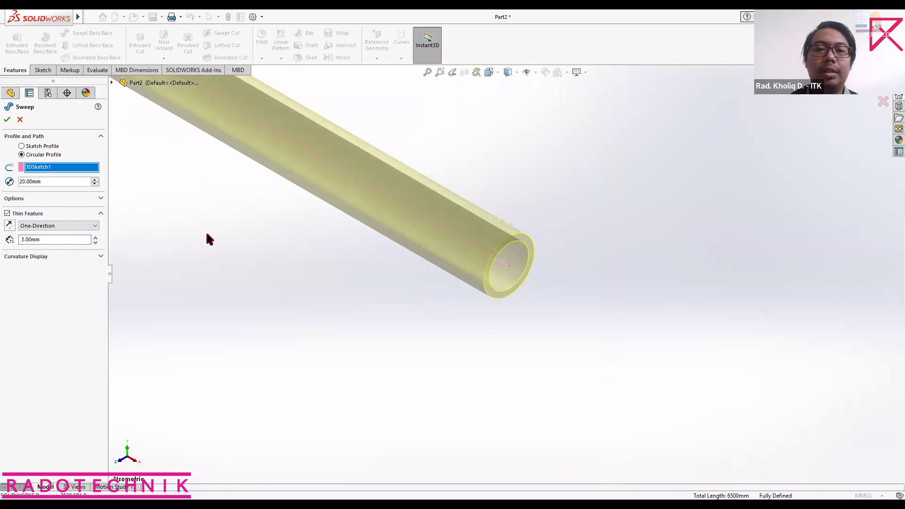
Step: Reverse the thin wall to grow inward from the profile circle and complete the sweep
left_click(9, 226)
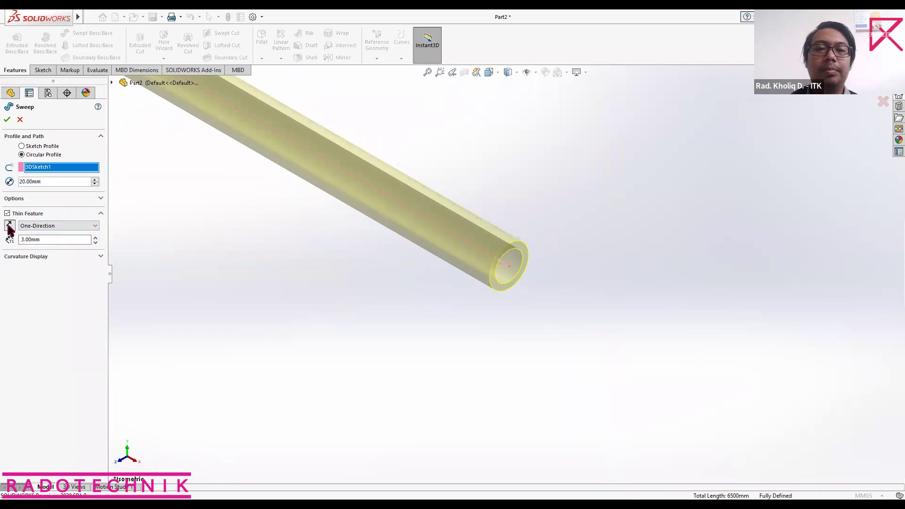
left_click(9, 226)
left_click(7, 120)
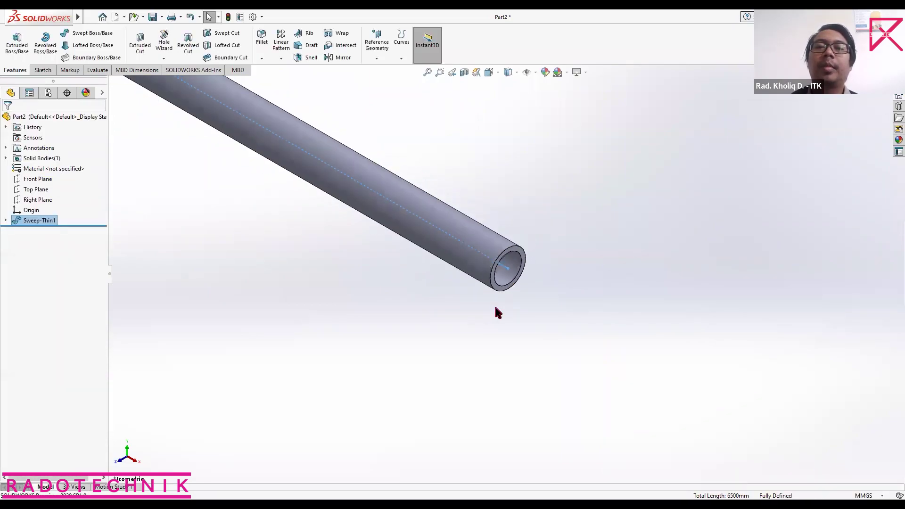
scroll(498, 313, "up", 10)
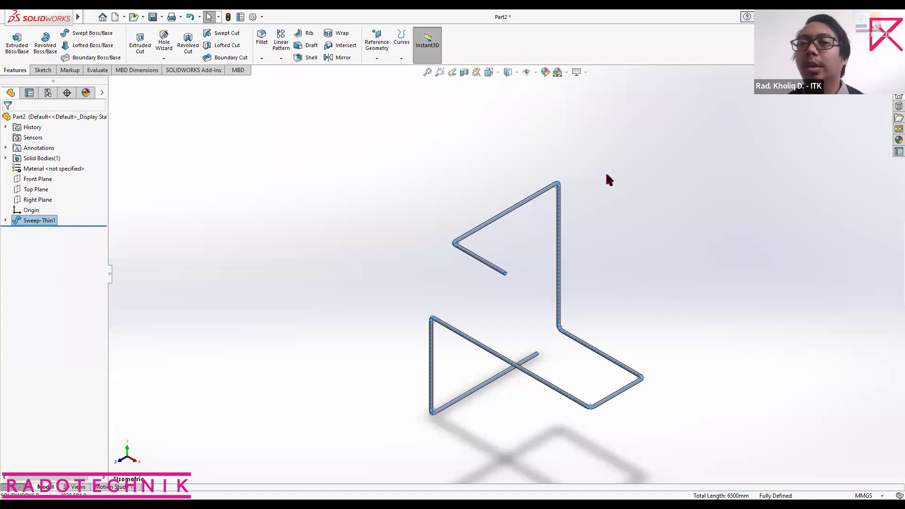
left_click(726, 135)
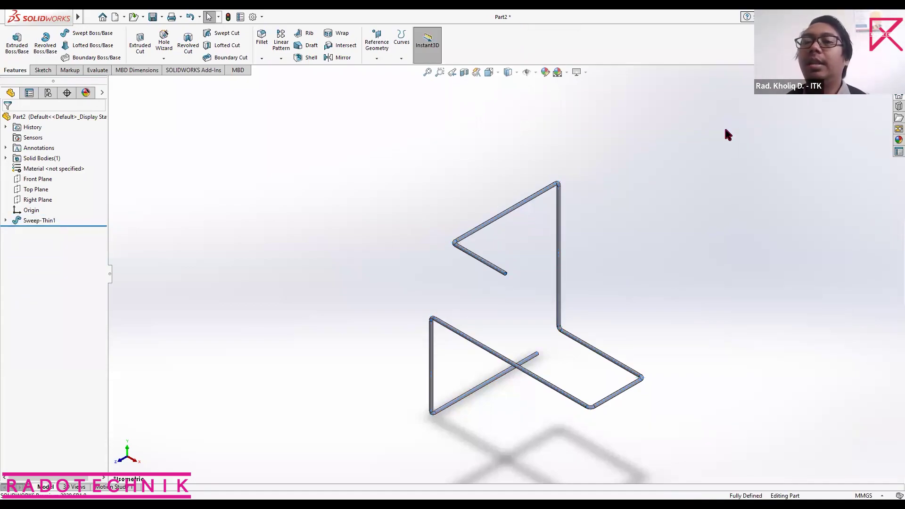